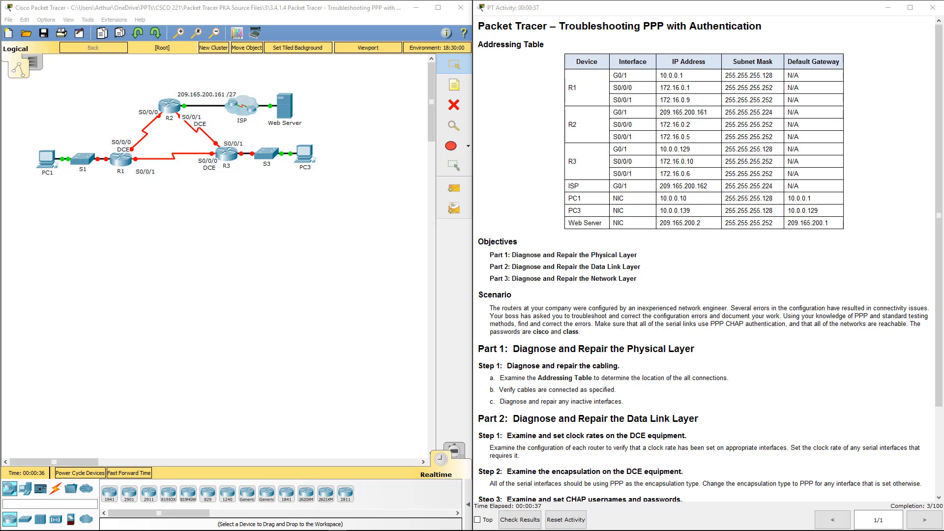
Scroll through the lab instructions, then return to the network topology.
left_click(691, 173)
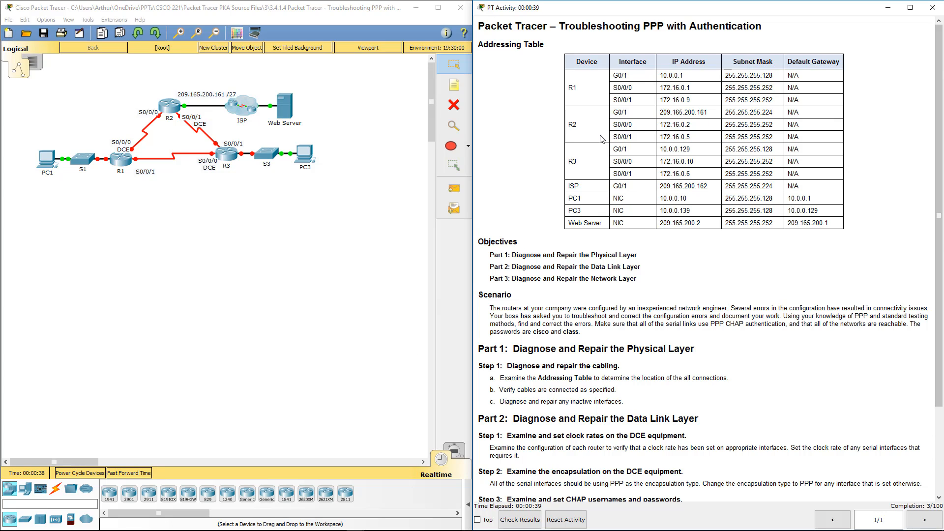
scroll(601, 136, "down", 1)
scroll(602, 140, "down", 1)
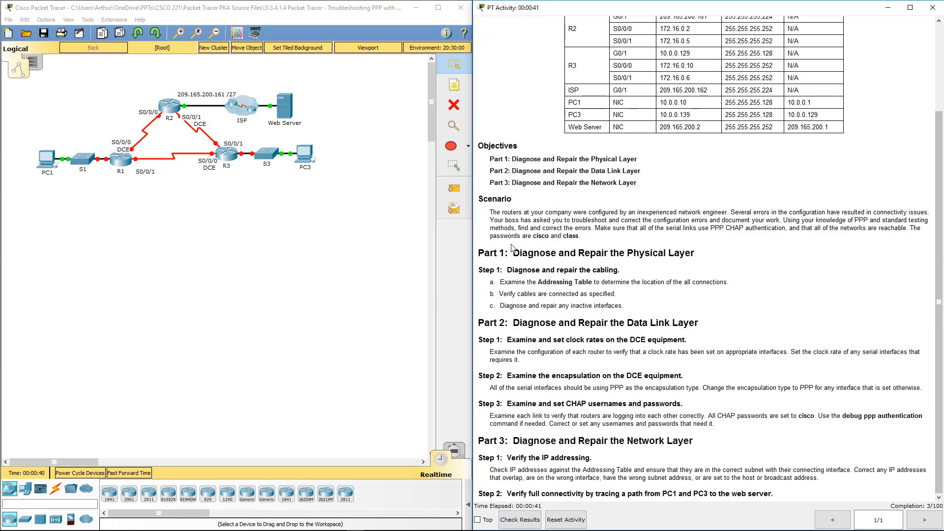
left_click(274, 301)
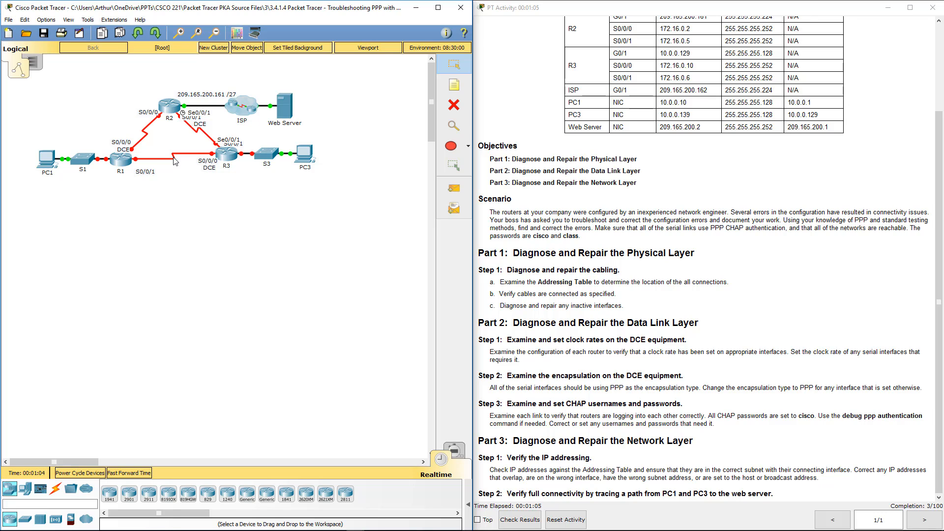
Open R1's CLI, log in, and enter privileged EXEC mode with the enable password.
left_click(118, 167)
left_click(416, 147)
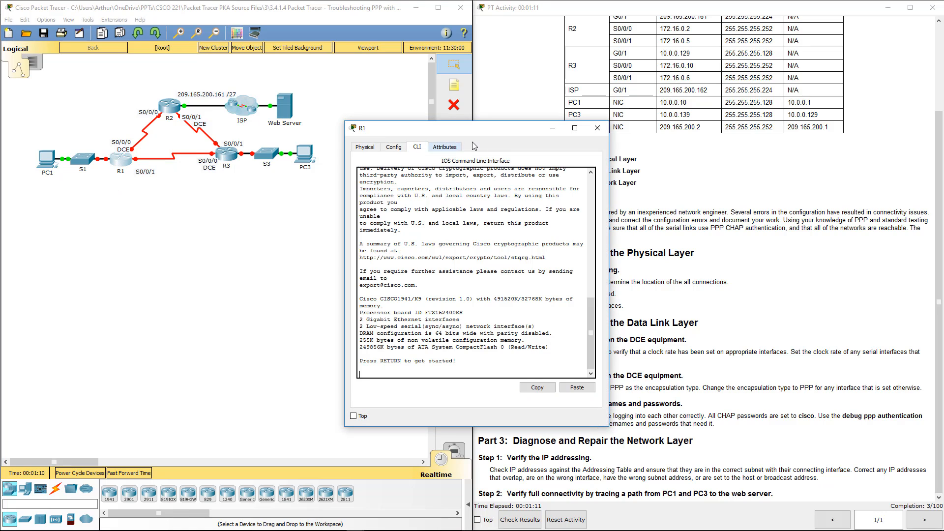
left_click_drag(492, 134, 256, 116)
key("Return")
key("Return")
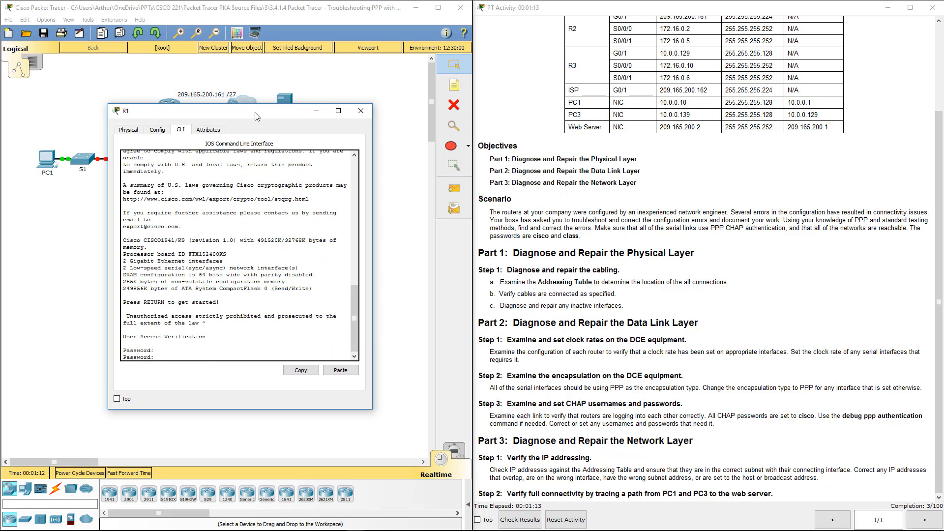
key("Return")
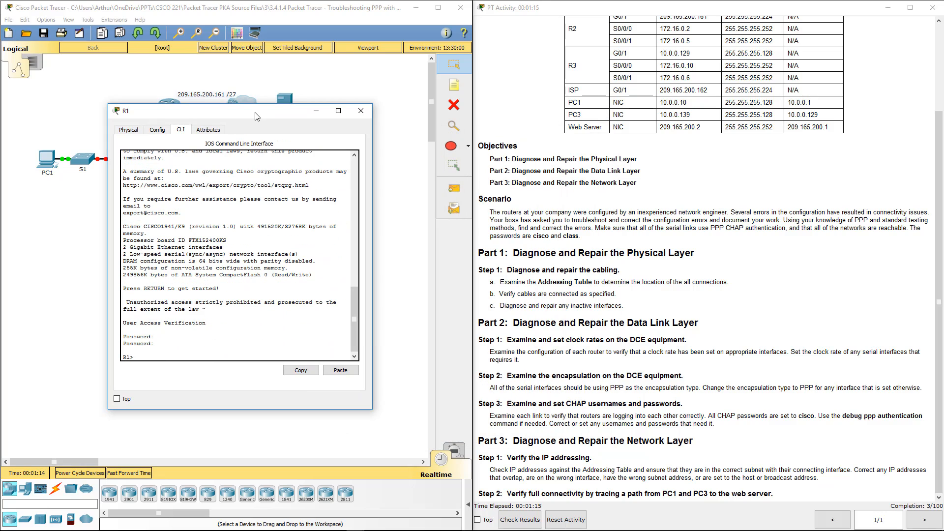
type("en")
key("Return")
type("class")
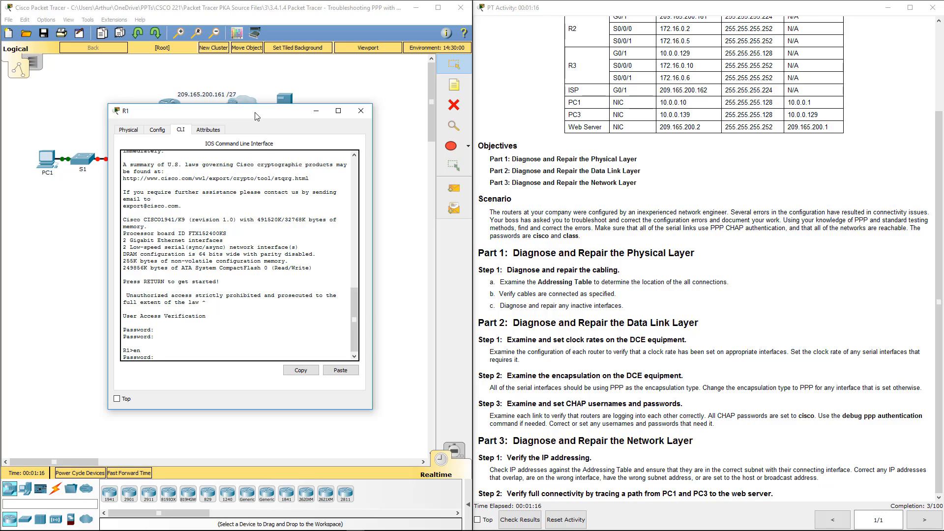
key("Return")
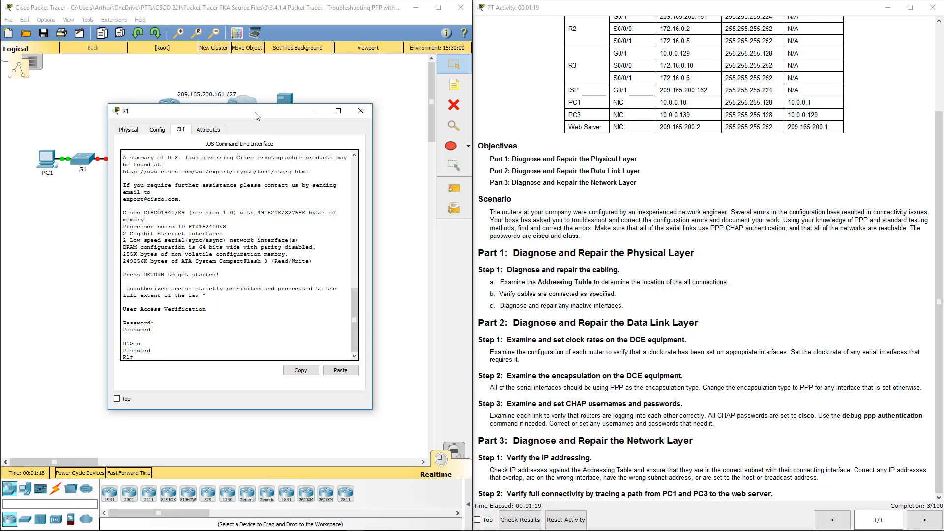
Display R1's interface summary with show ip int brief.
key("BackSpace")
type("conf t")
key("Return")
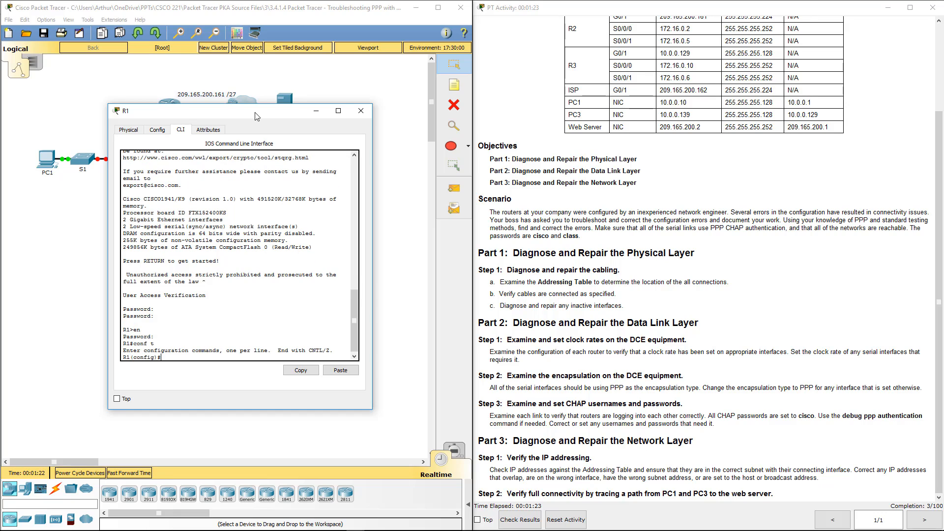
type("xit")
key("Return")
key("Return")
key("Return")
key("Return")
key("Return")
key("Return")
type("sho")
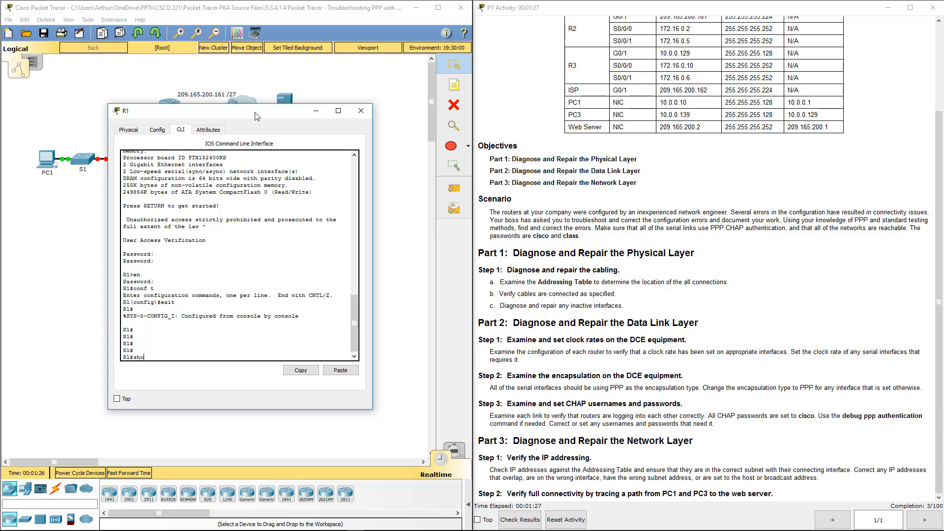
type("w ip int briefg")
key("Return")
key("Up")
key("BackSpace")
key("Return")
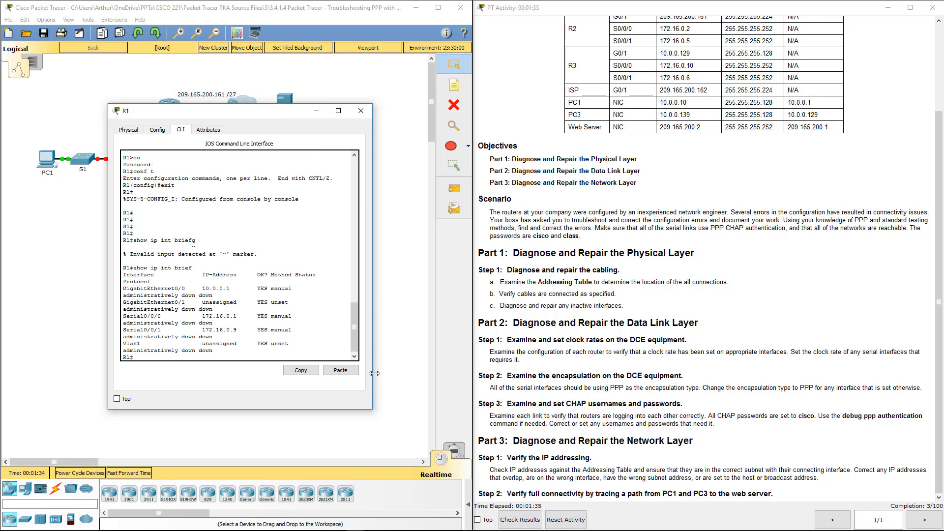
Enable R1's GigabitEthernet0/1 interface with no shutdown.
left_click_drag(373, 374, 501, 378)
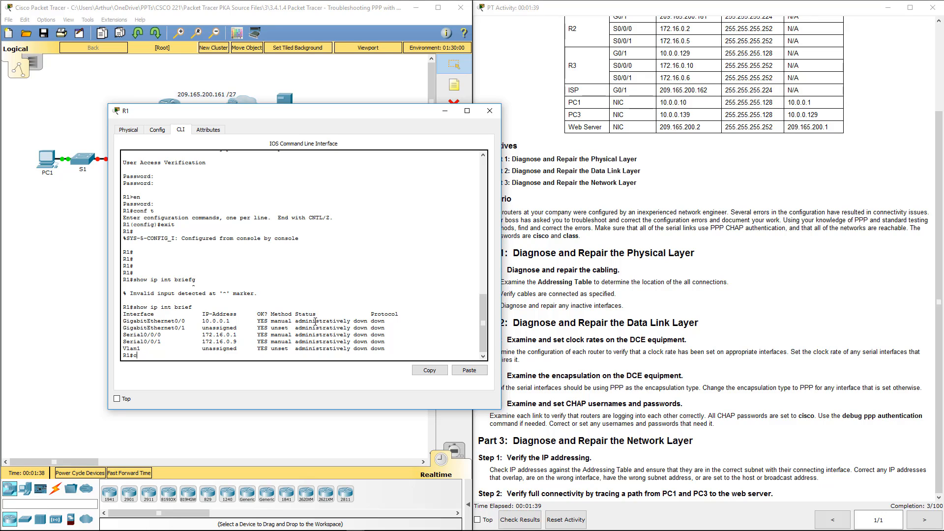
type("conf t")
key("Return")
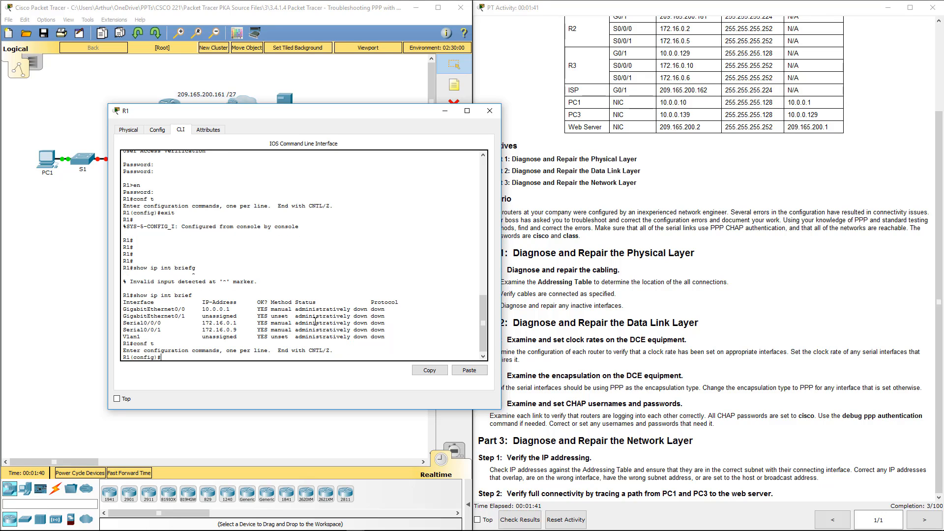
type("int g0/0")
key("BackSpace")
type("1")
key("Return")
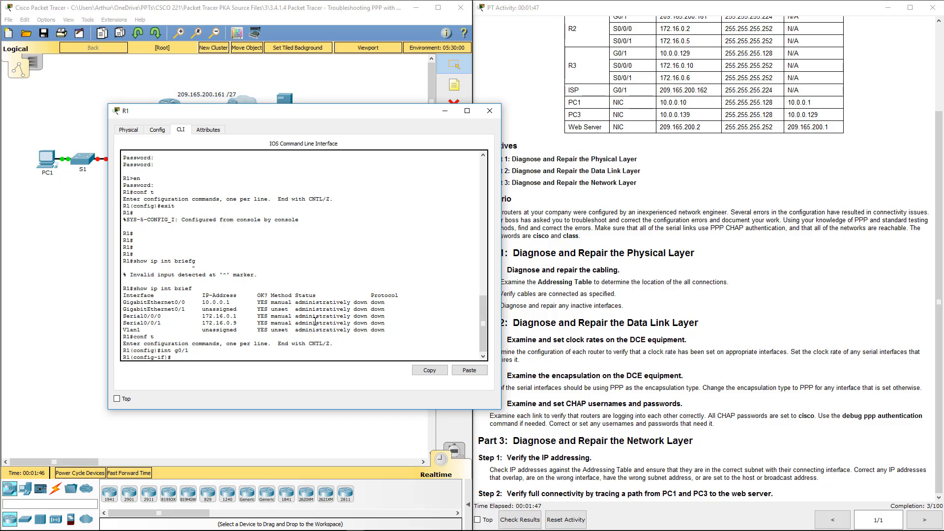
type("no shu")
key("Return")
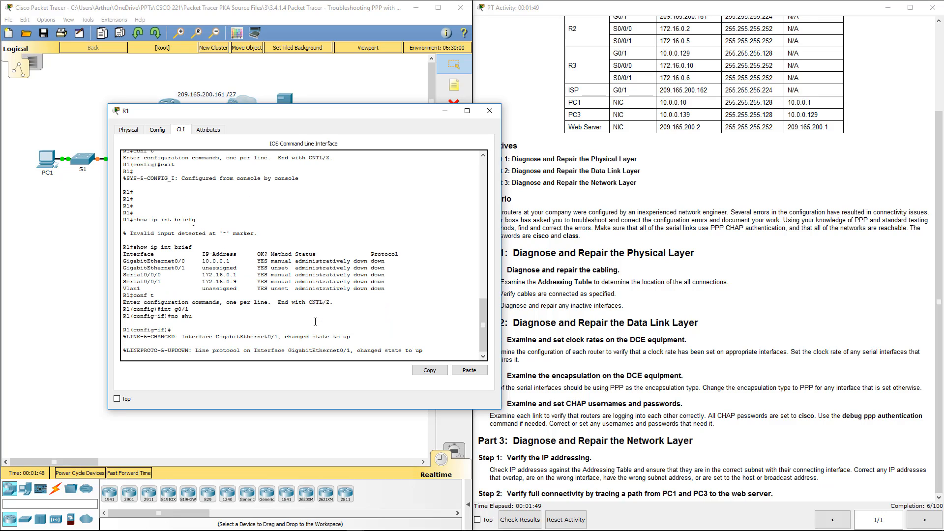
Bring R1's Serial0/0/0 and Serial0/0/1 interfaces out of shutdown.
key("Return")
type("int s")
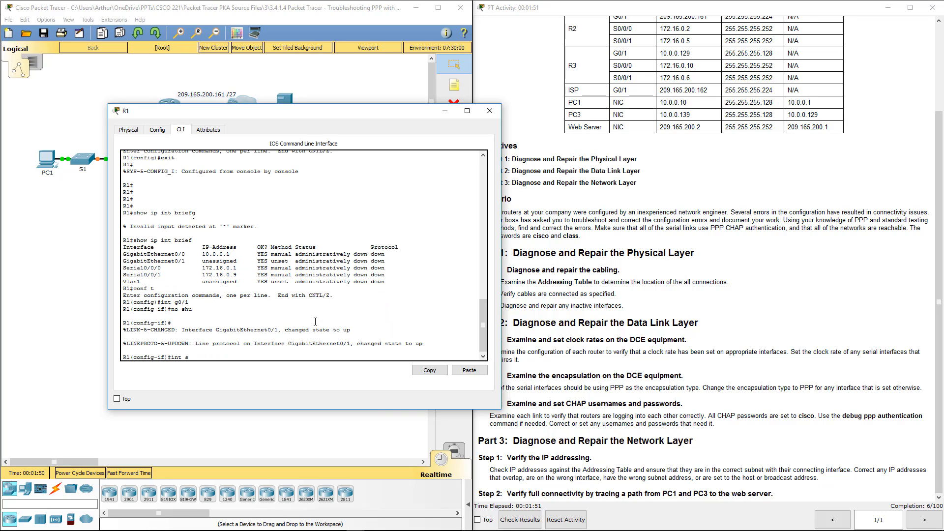
type("0/0/0")
key("Return")
type("no sh")
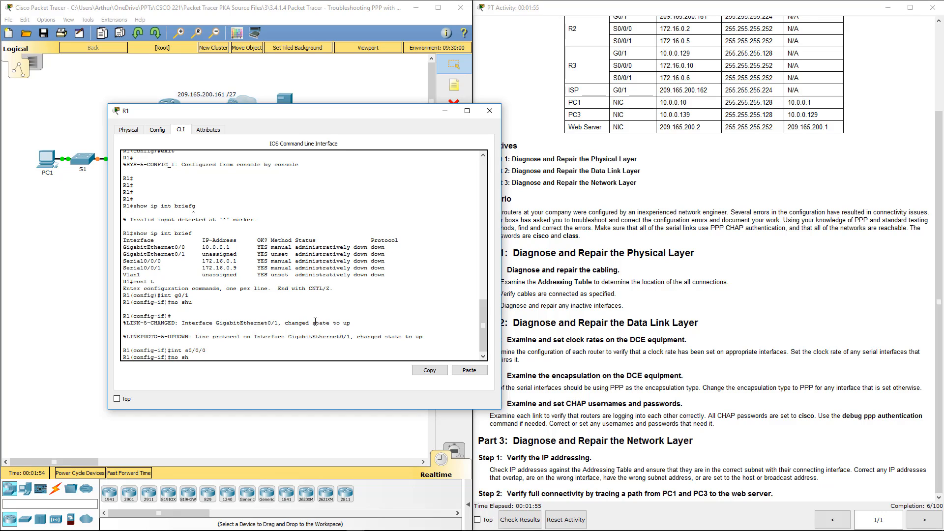
key("Return")
key("Up")
key("Up")
key("BackSpace")
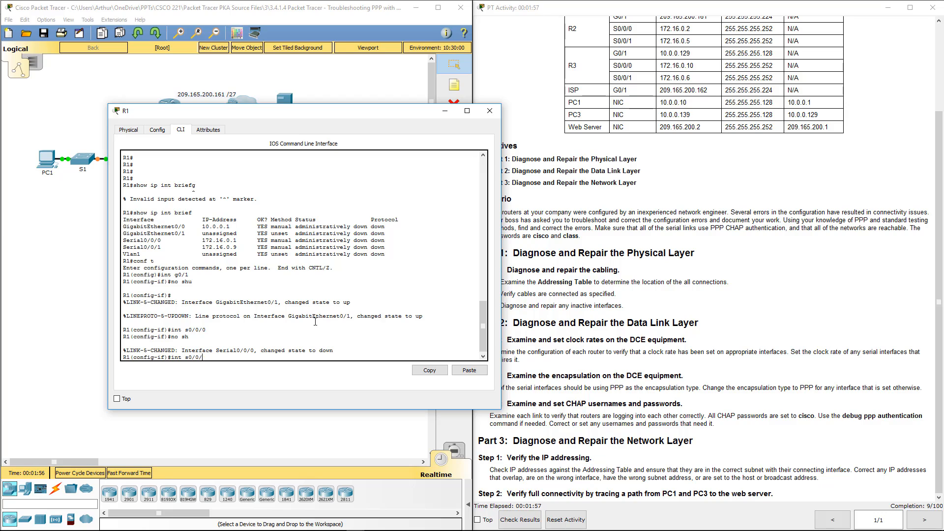
key("Return")
key("Up")
key("Up")
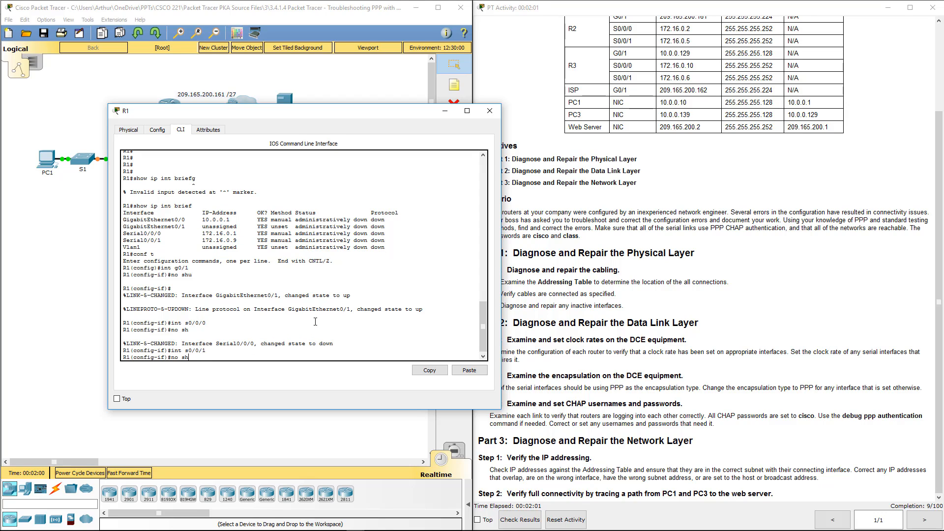
key("Return")
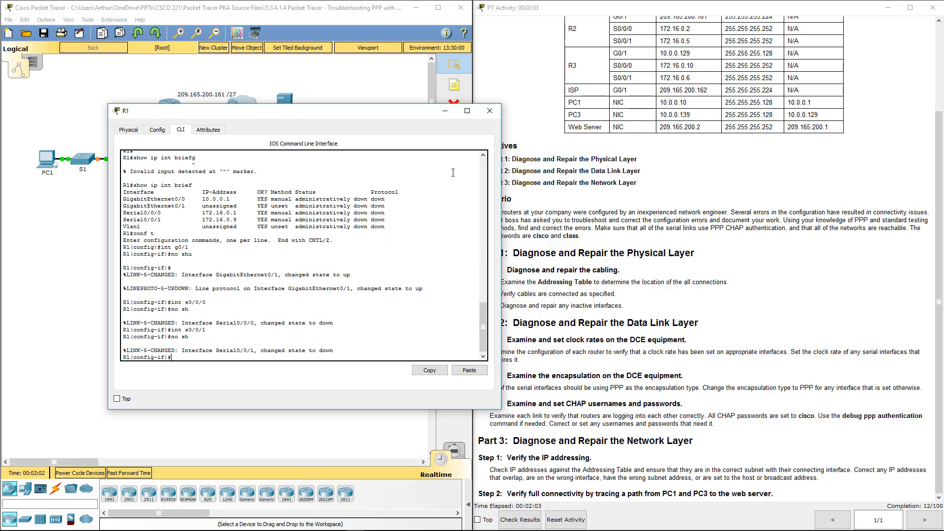
Close R1, open R2's CLI, log in, and enter privileged EXEC mode.
left_click(490, 111)
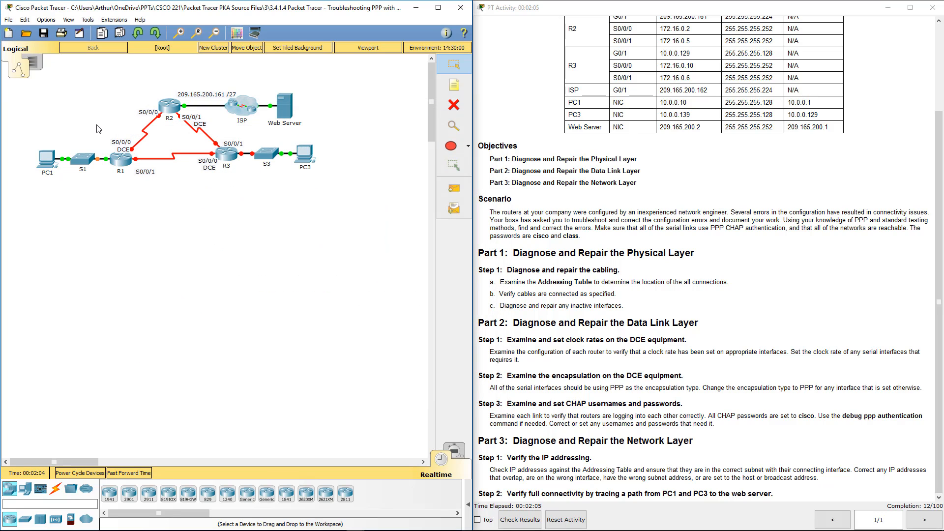
left_click(174, 114)
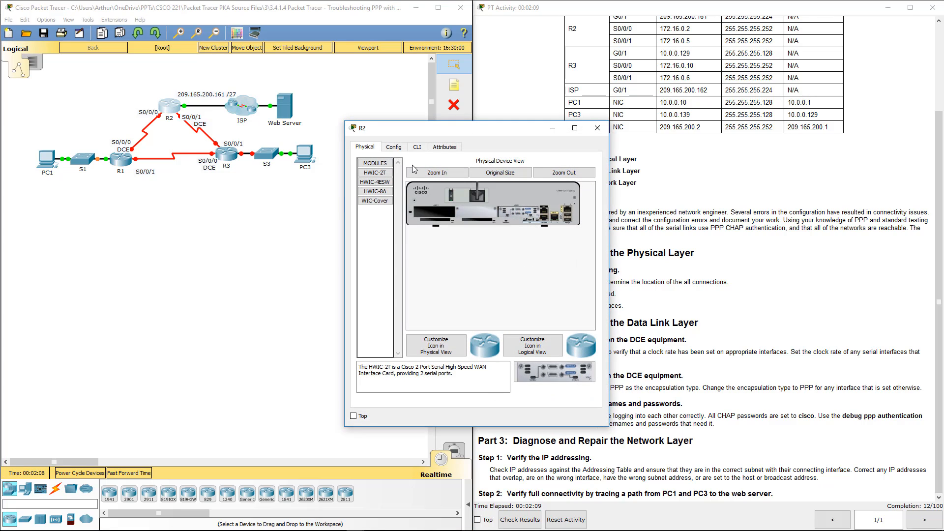
left_click(418, 148)
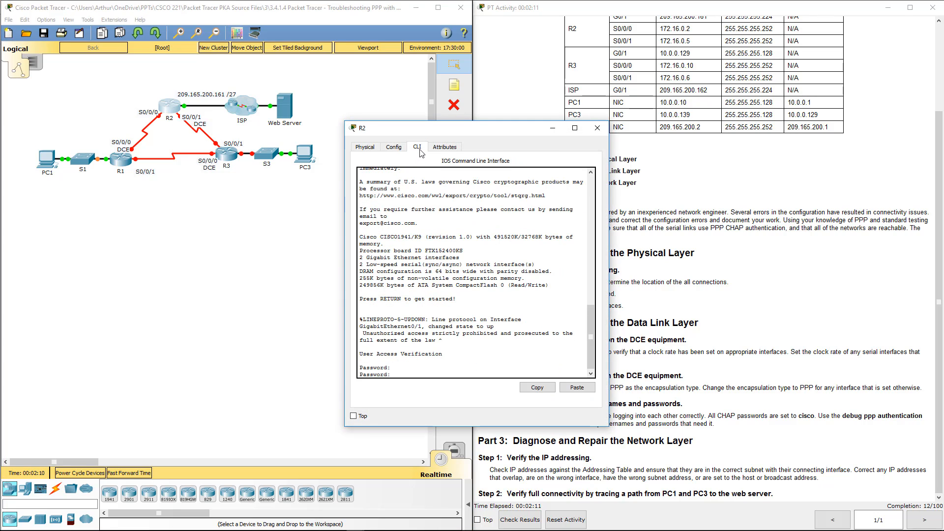
type("cisco")
key("Return")
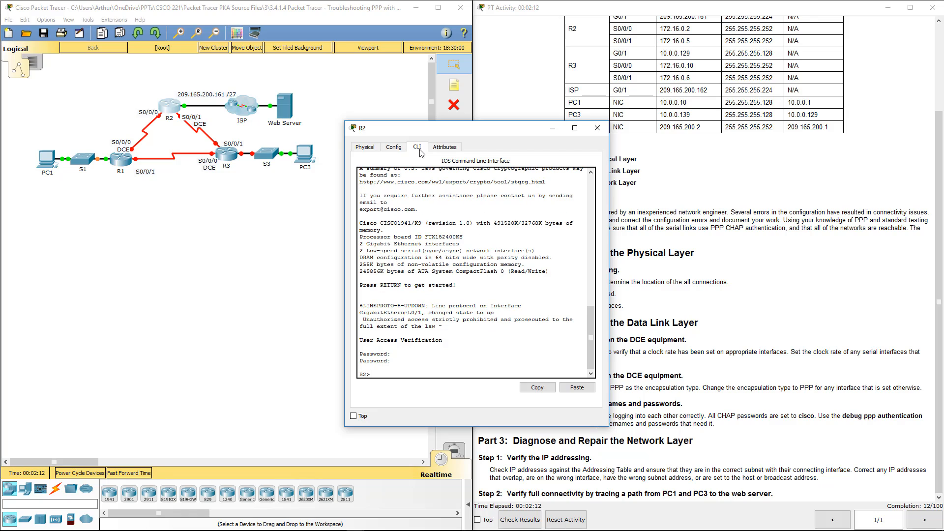
type("en")
key("Return")
type("class")
key("Return")
key("Return")
key("Return")
key("Return")
key("Return")
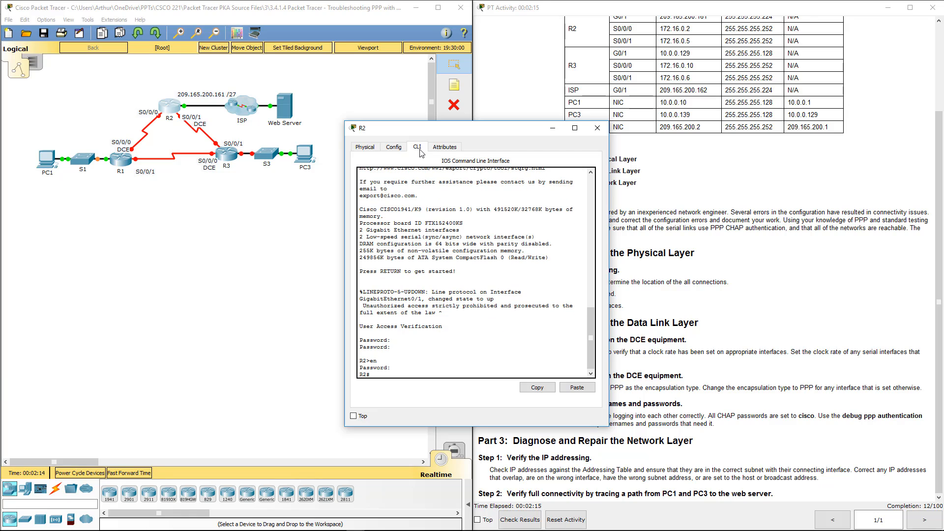
Check R2's interfaces with show ip int brief, noting S0/0/0 is administratively down.
type("show ip int brief")
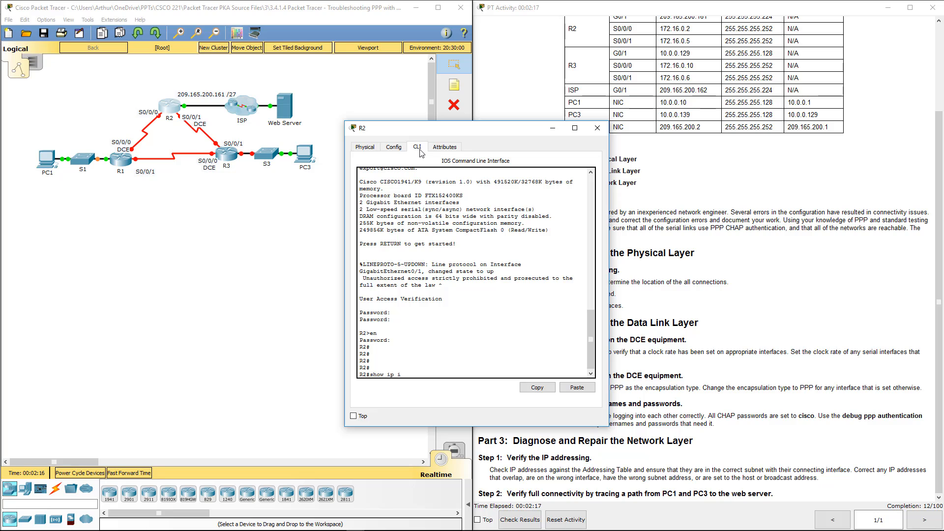
key("Return")
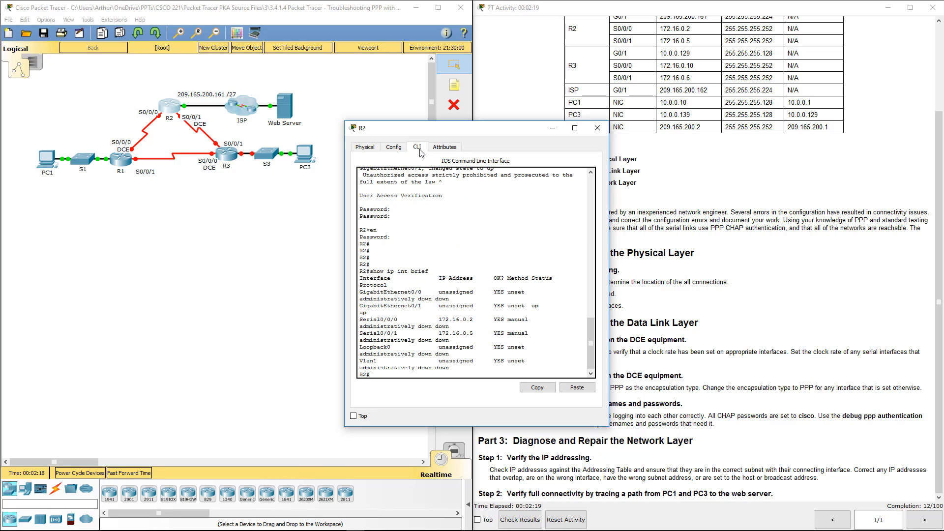
left_click_drag(609, 369, 694, 369)
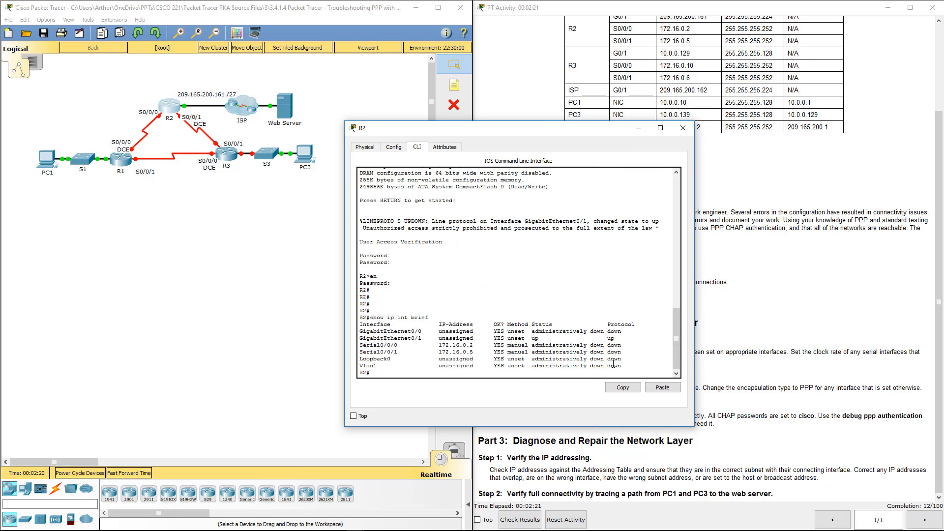
left_click_drag(540, 345, 593, 346)
key("Return")
key("Return")
Apply no shutdown to R2's S0/0/0 and S0/0/1, then close R2's window.
type("co")
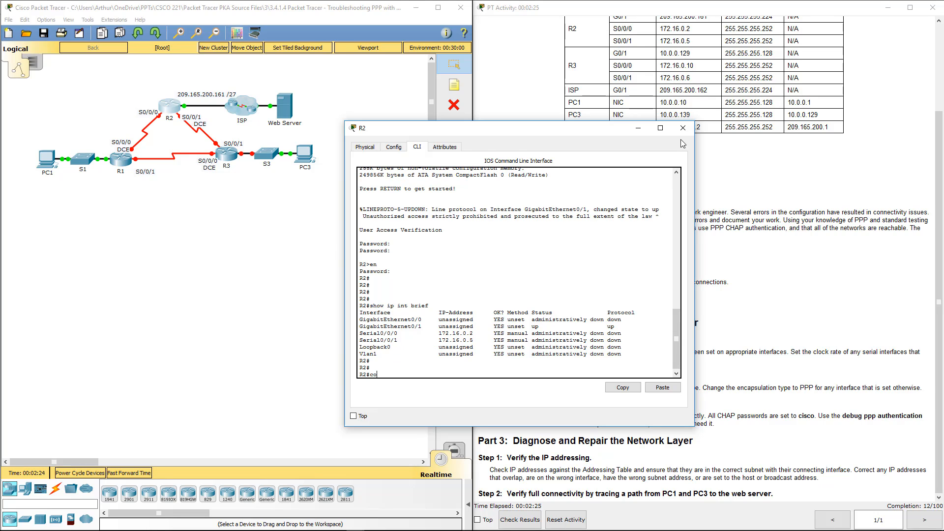
type("nf t")
key("Return")
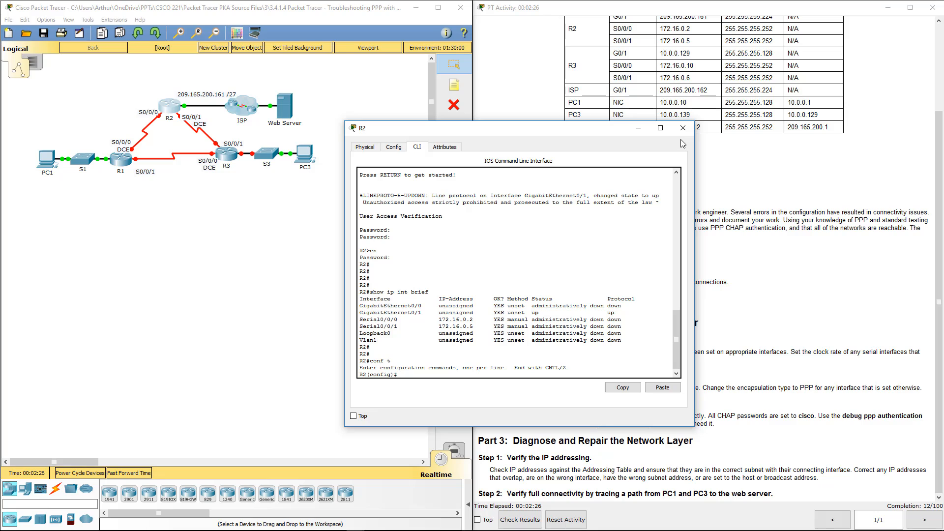
type("int s0/0/0")
key("Return")
type("no s")
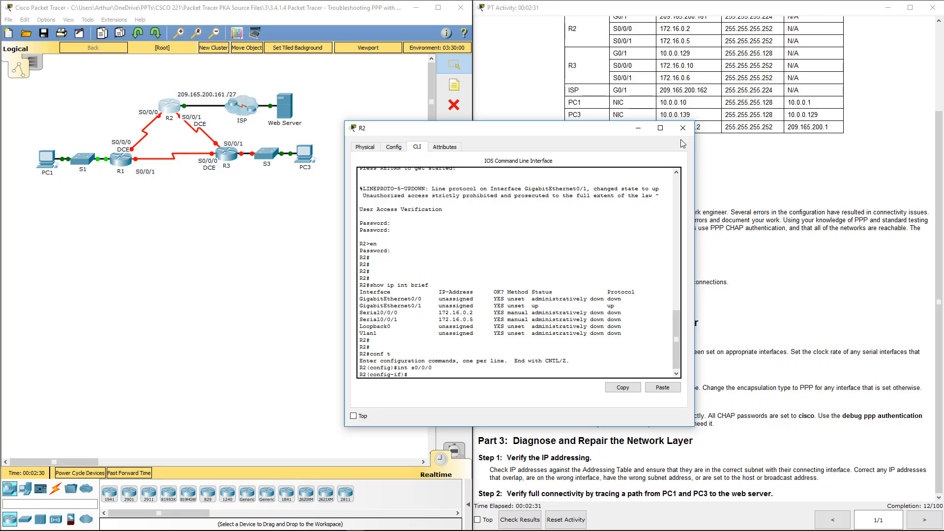
type("h")
key("Return")
type("no sh")
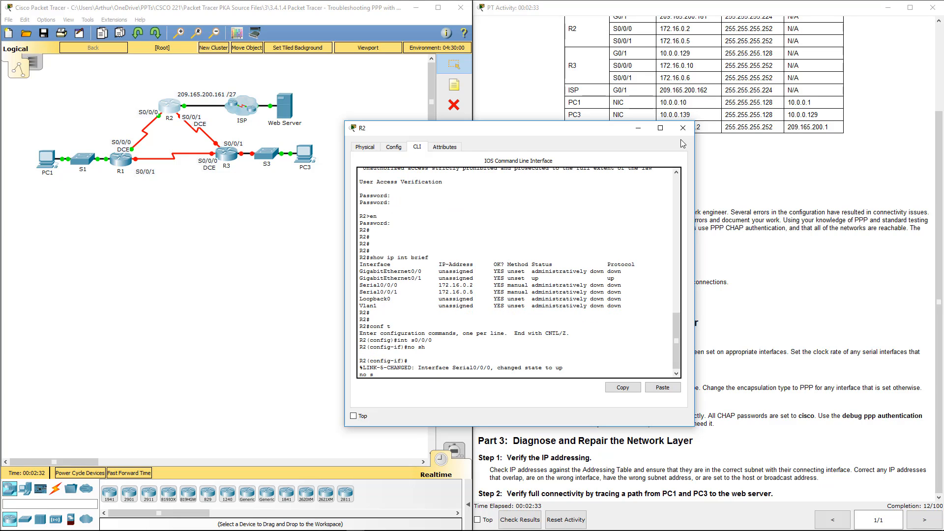
key("Up")
key("Up")
type("1")
key("Return")
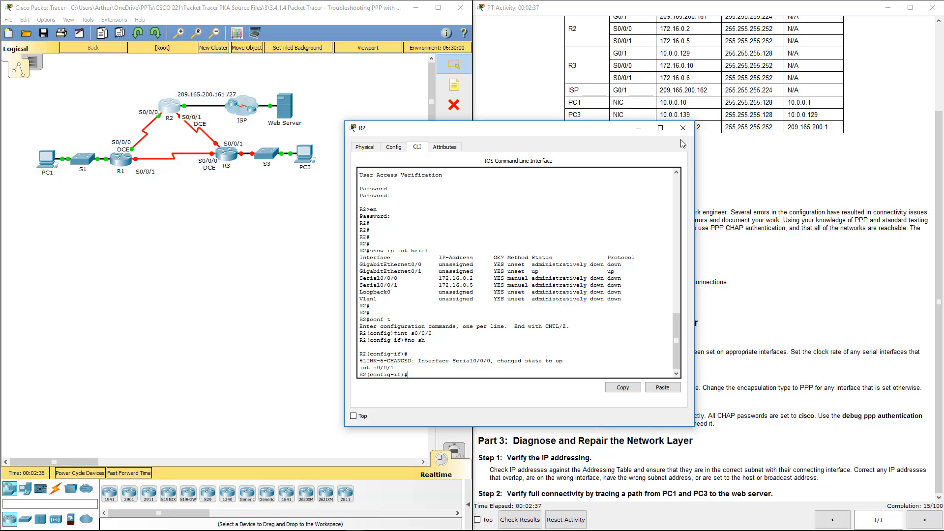
type("no shu")
key("Return")
key("Return")
key("Return")
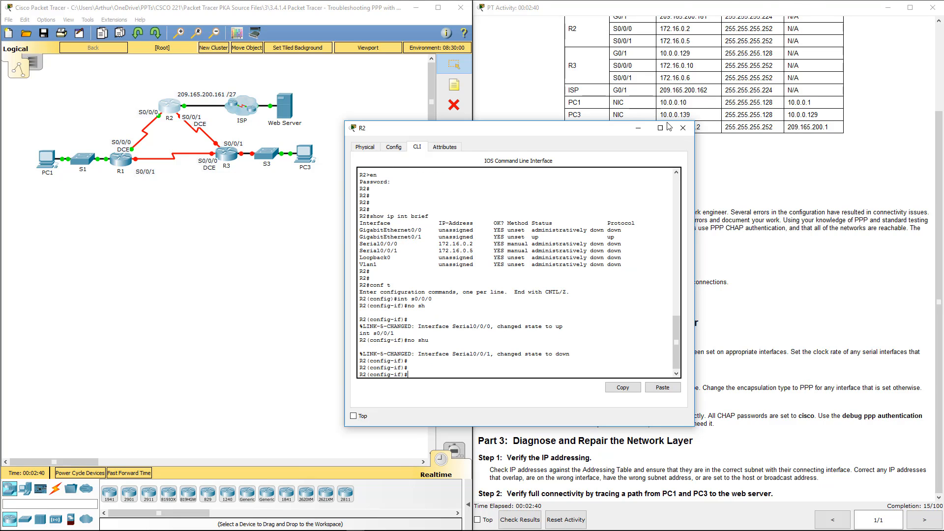
left_click(683, 128)
Open R3's CLI, log in, and enter privileged EXEC mode.
left_click(226, 154)
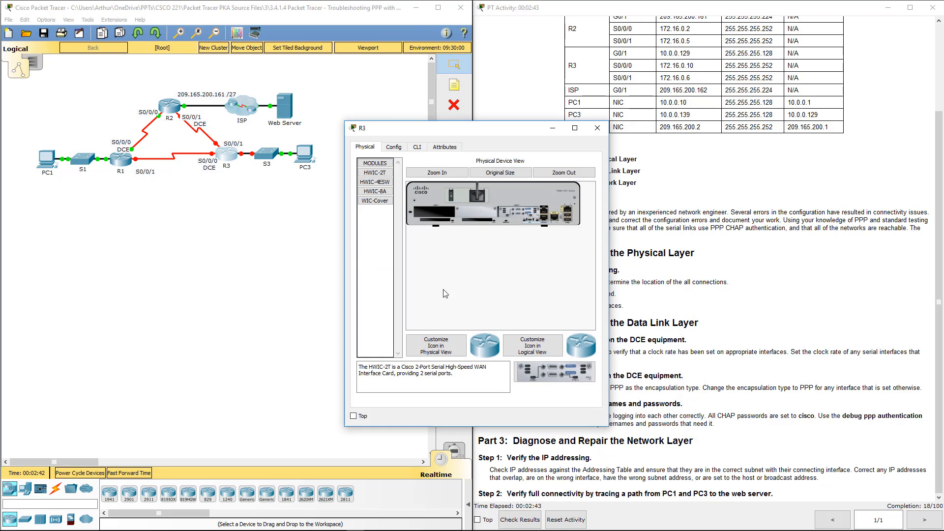
left_click(418, 147)
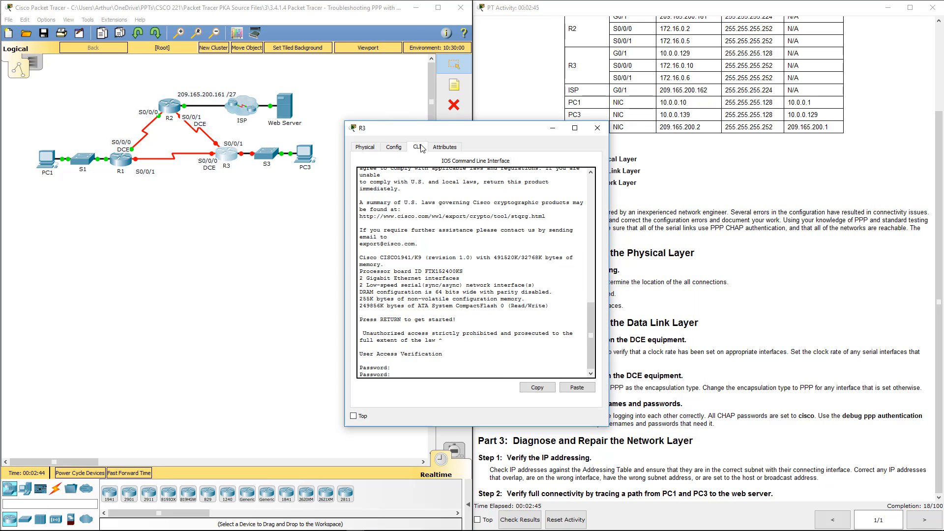
type("cisco")
key("Return")
type("en")
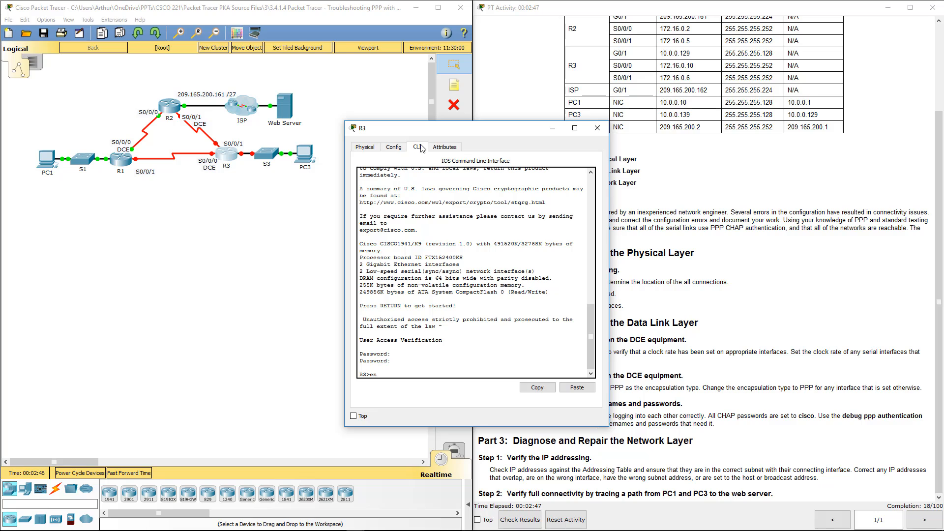
key("Return")
type("cisco")
key("Return")
key("Return")
key("Return")
key("Return")
key("Return")
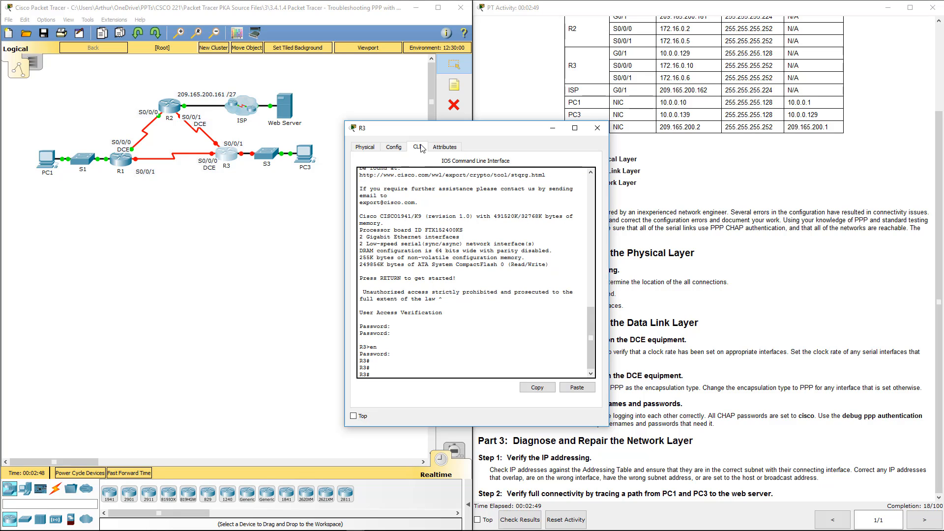
List R3's interface addresses and status with show ip int brief.
type("show ip int")
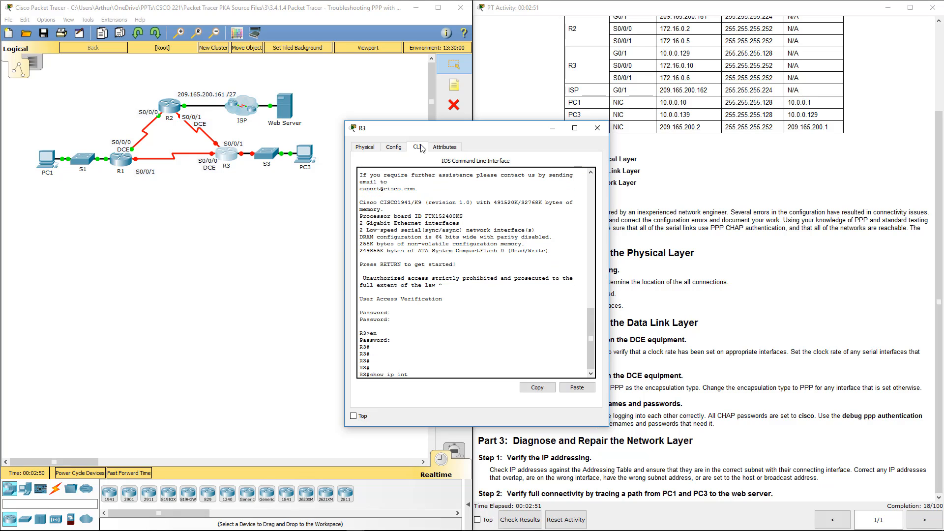
type(" brief")
key("Return")
key("Return")
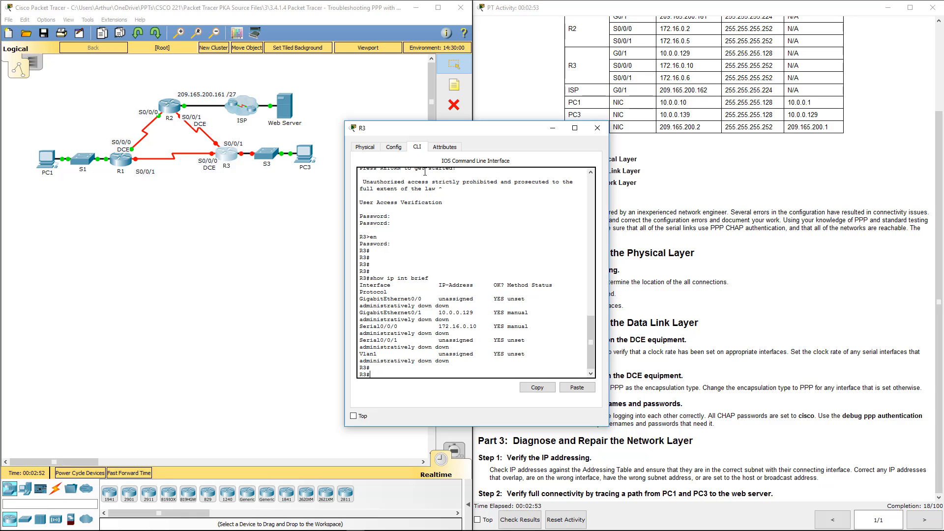
left_click_drag(610, 351, 714, 342)
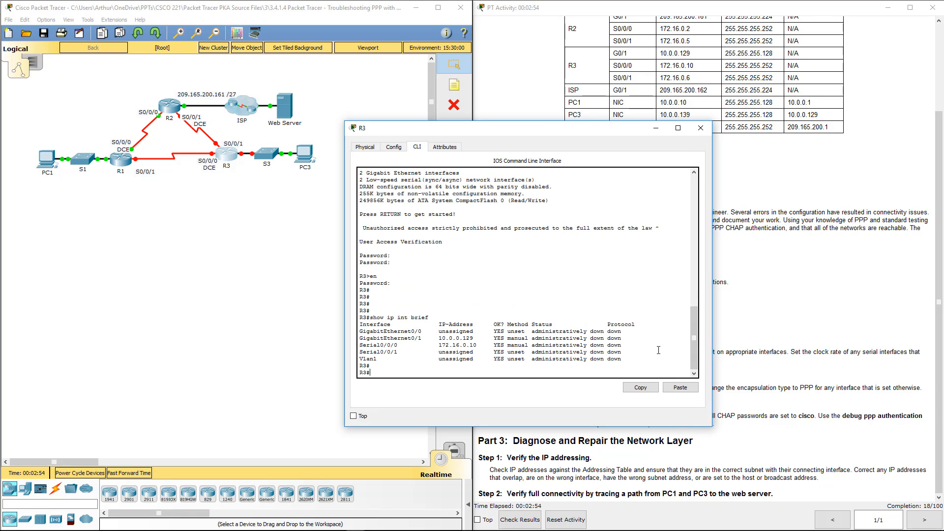
Enable R3's GigabitEthernet0/1 interface with no shutdown.
type("conf t")
key("Return")
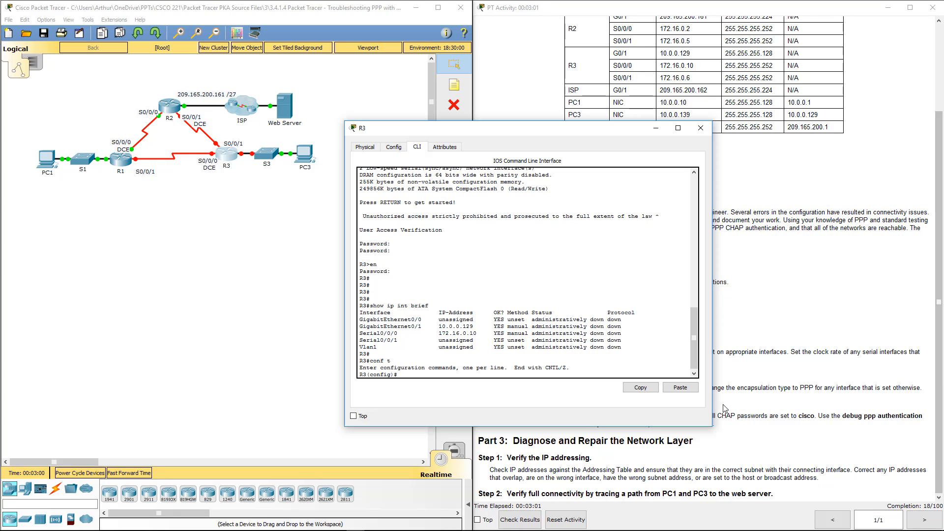
type("g0/1")
key("Return")
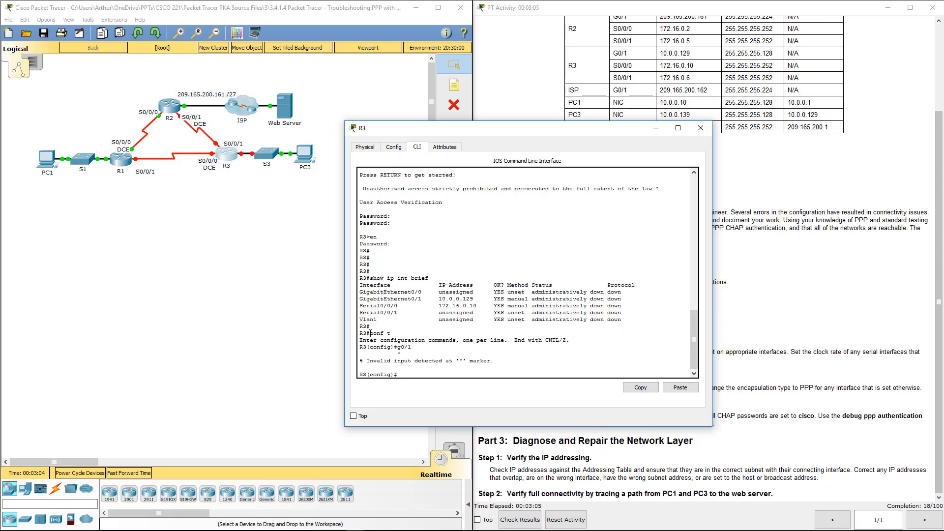
type("int g0/1")
key("Return")
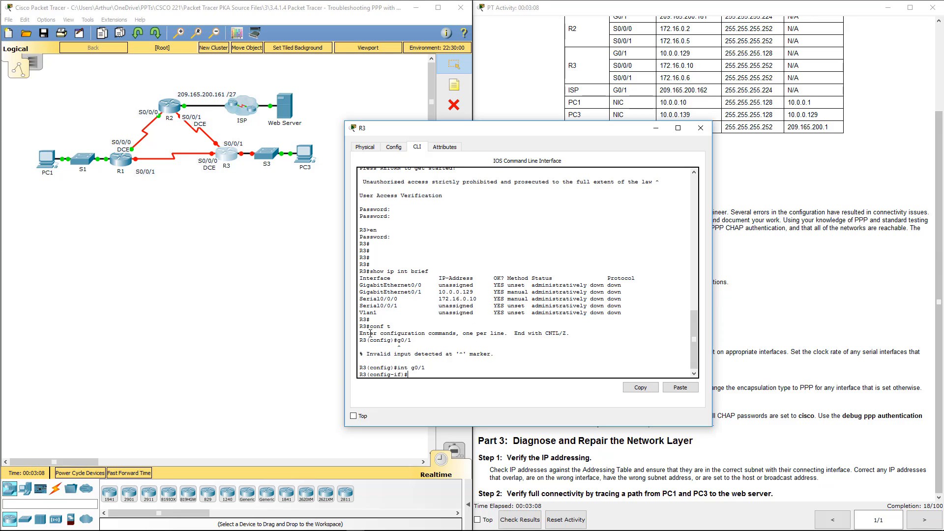
type("no sh")
key("Return")
Bring R3's Serial0/0/0 and Serial0/0/1 interfaces out of shutdown.
key("Return")
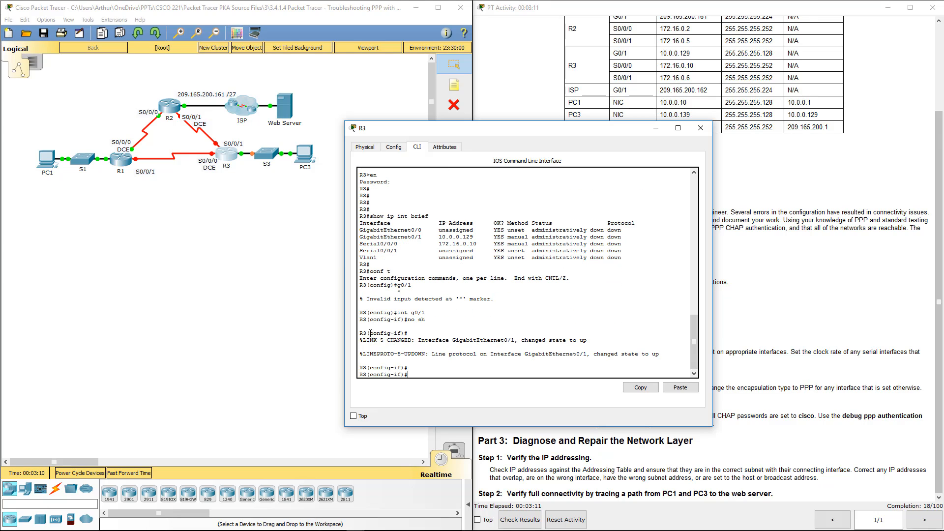
type("int s0/0/0")
key("Return")
type("no sh")
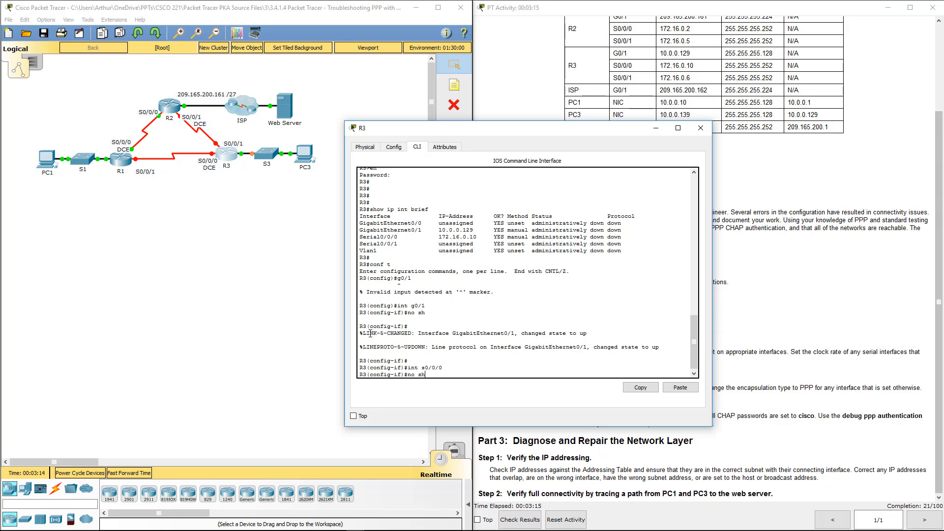
key("Return")
type("no sh")
key("Up")
key("BackSpace")
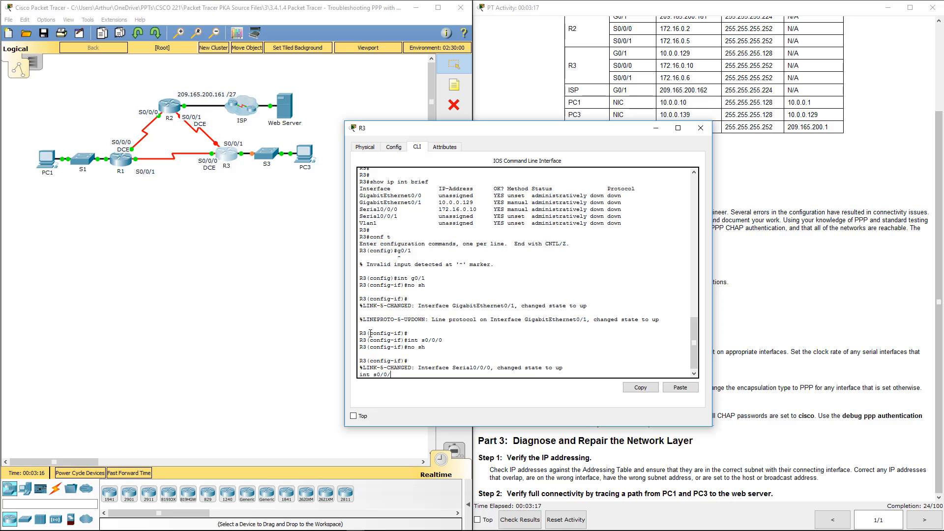
type("1")
key("Return")
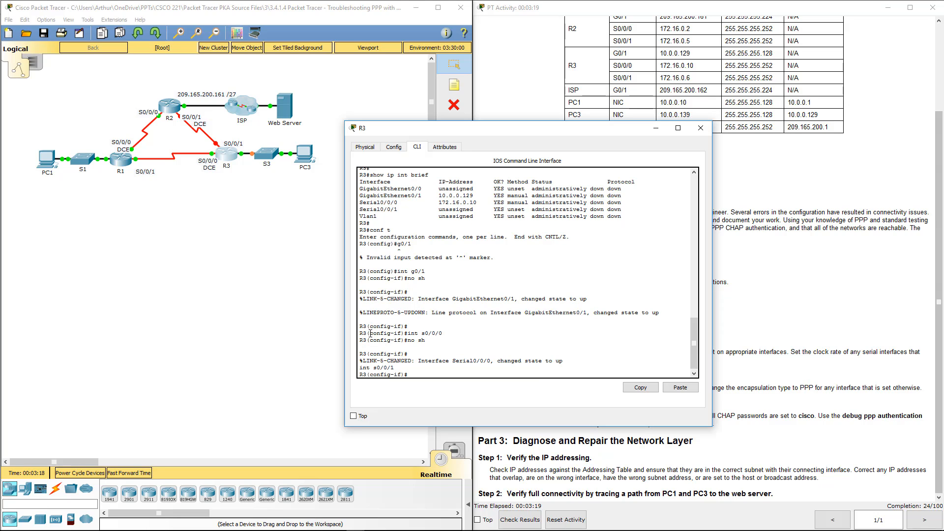
type("no sh")
key("Return")
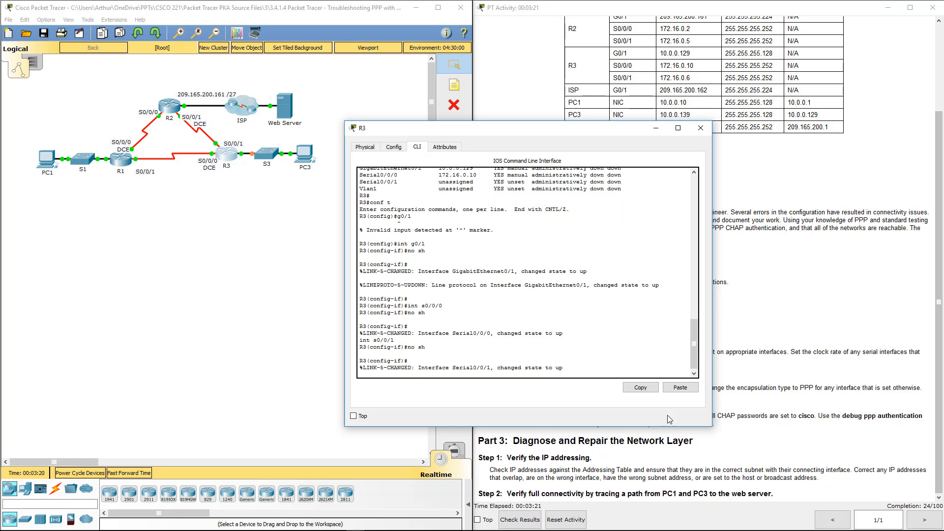
Close R3's window and highlight the cabling repair step in the instructions.
left_click(701, 121)
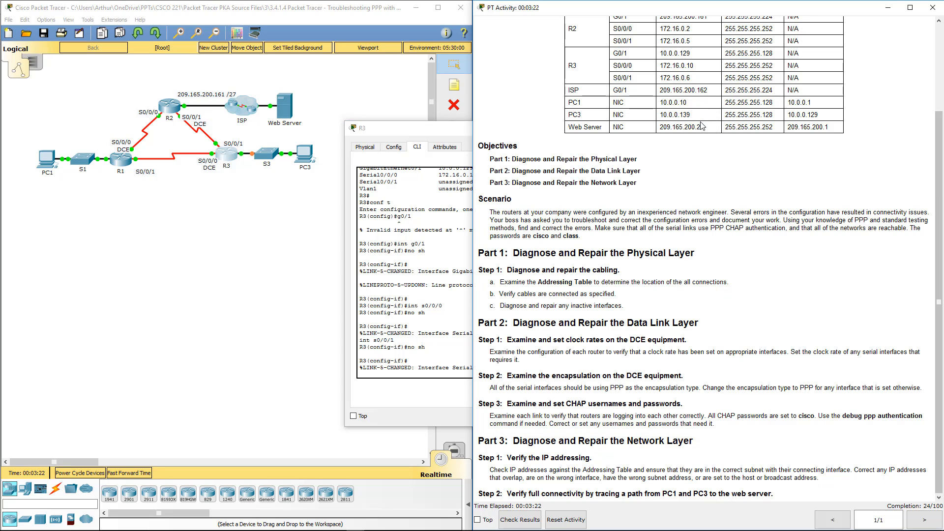
left_click(439, 147)
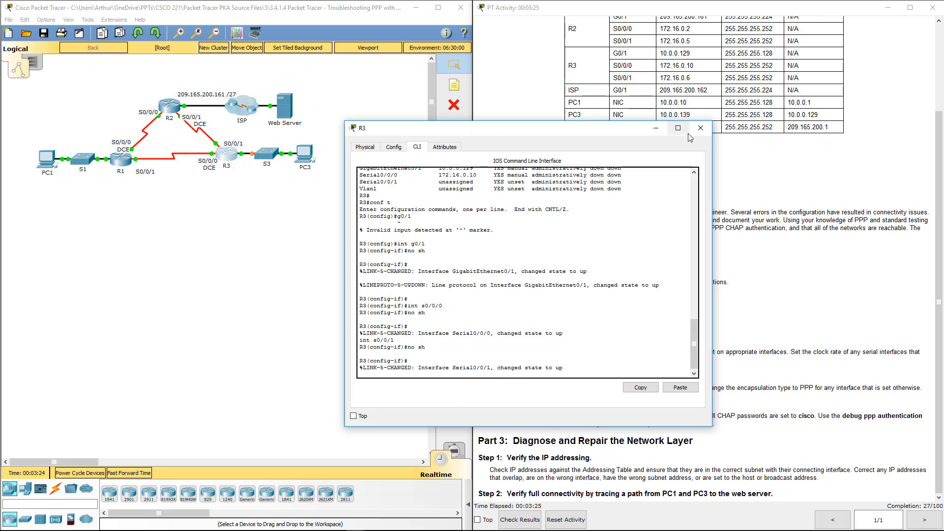
left_click(711, 127)
left_click_drag(497, 270, 623, 306)
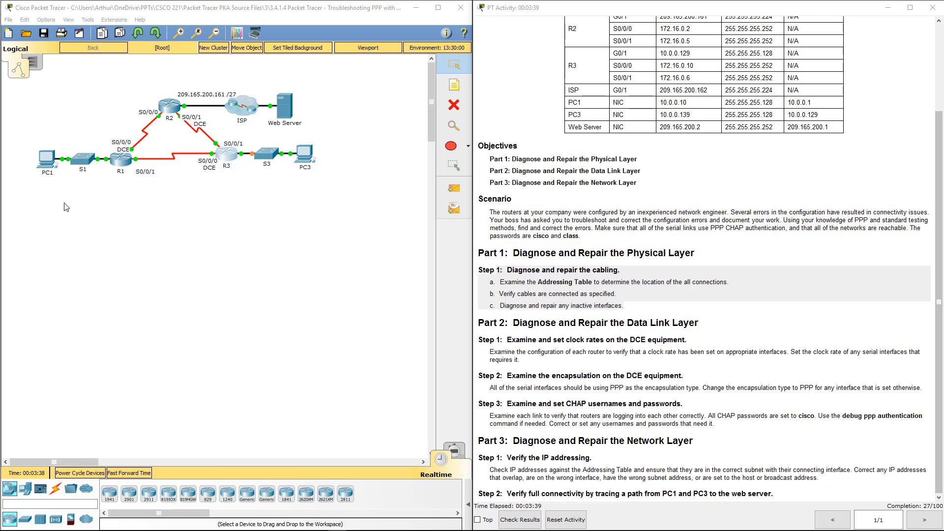
Run show controllers on R1, confirming S0/0/0 is DCE clocked at 64000.
left_click(126, 163)
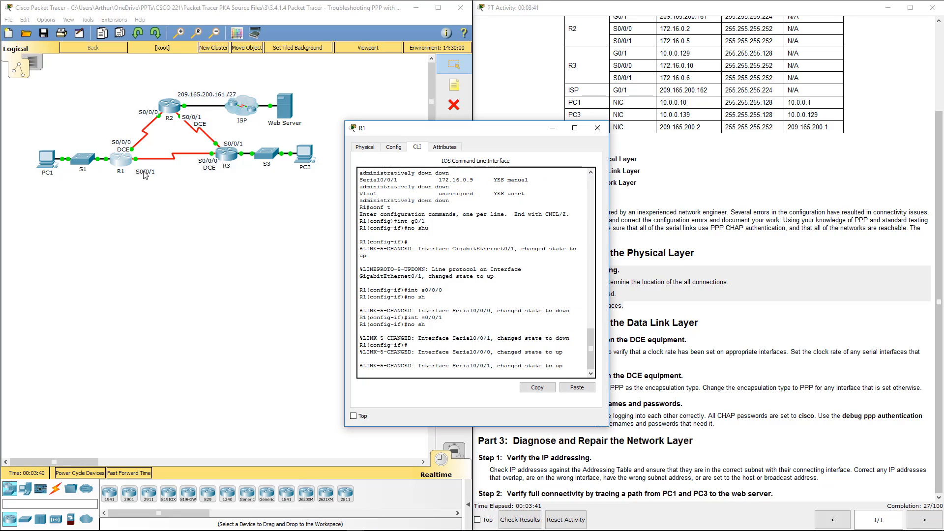
key("Return")
key("Return")
type("end")
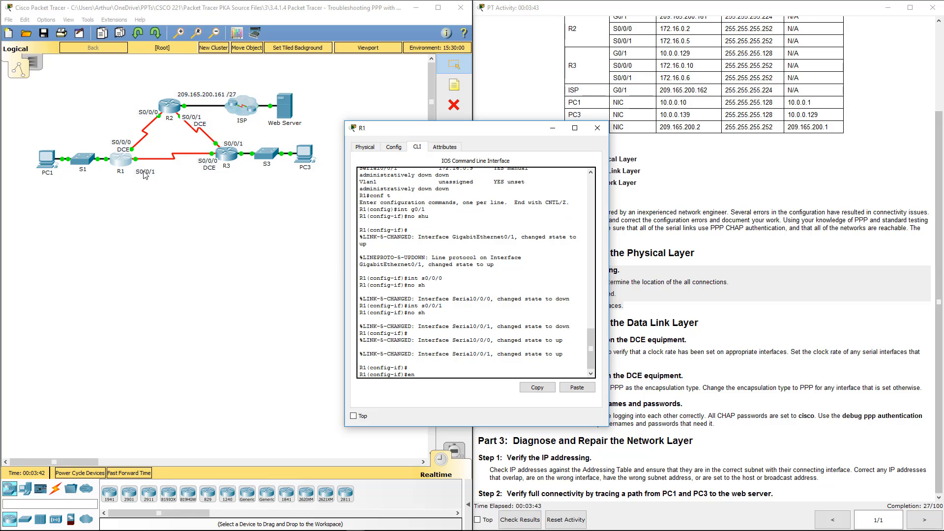
key("Return")
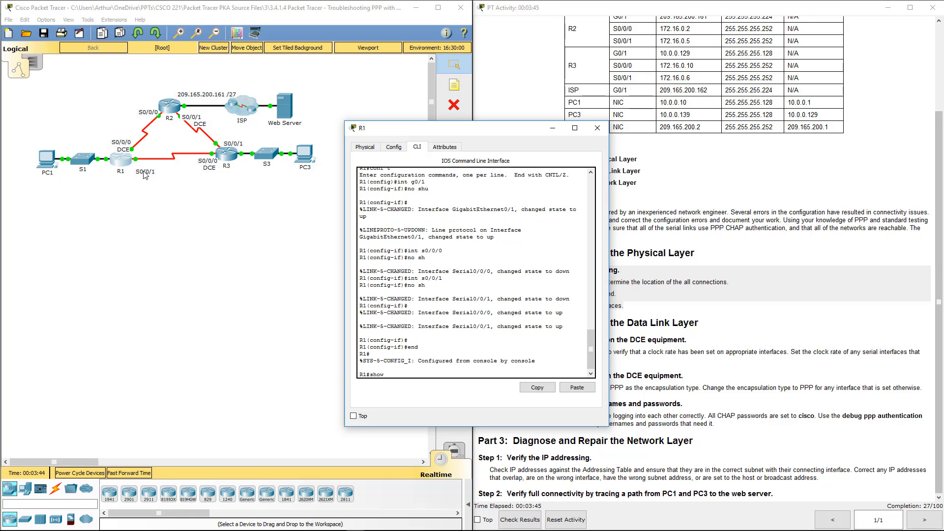
type("show con")
key("Tab")
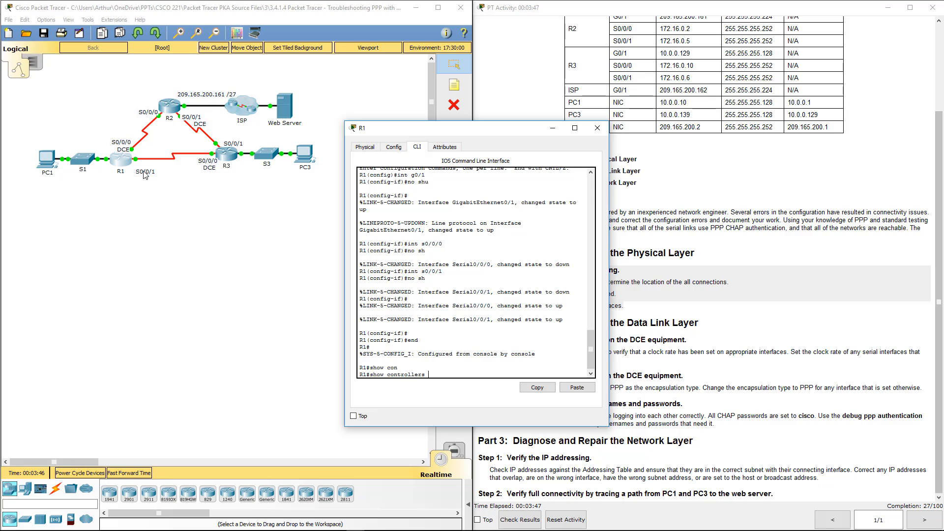
key("Return")
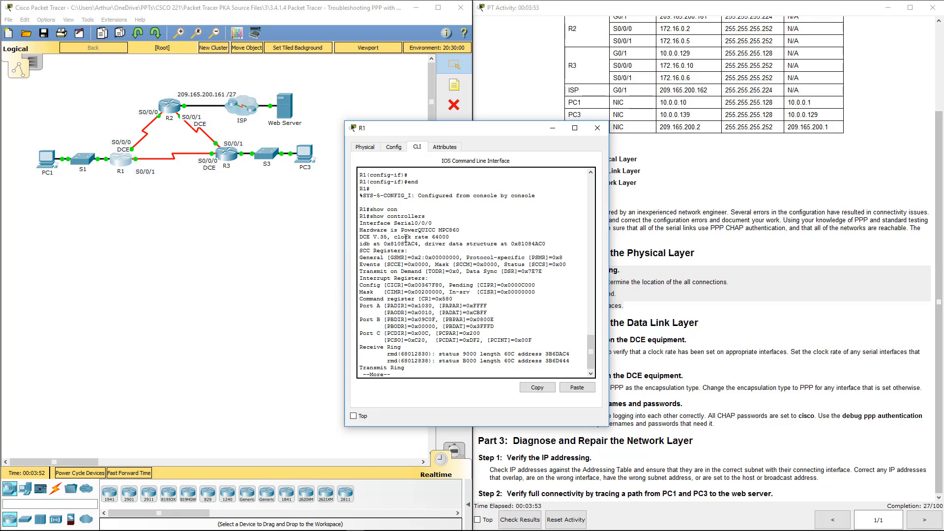
left_click_drag(402, 237, 463, 237)
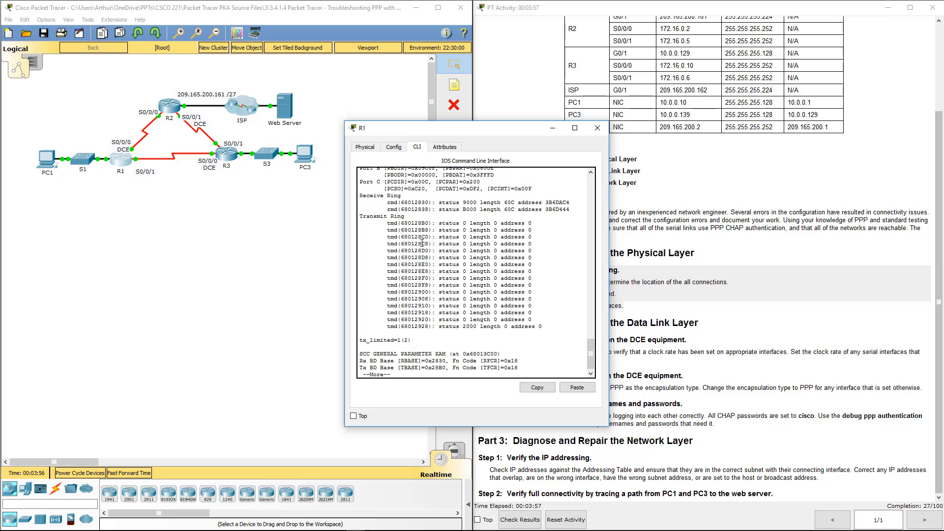
key("space")
key("ctrl+c")
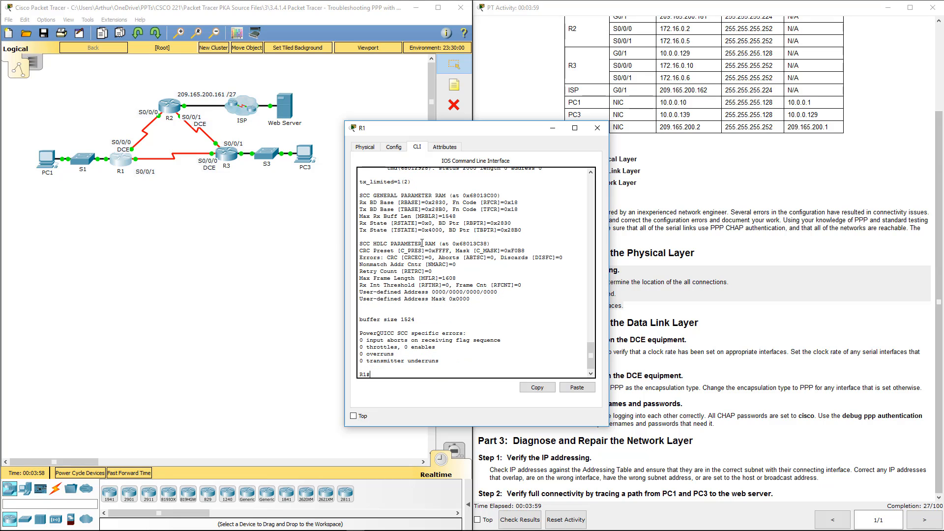
Check show controllers s0/0/1 on R1 showing the DTE end, then close the window.
key("Up")
type("s0/0/1")
key("Return")
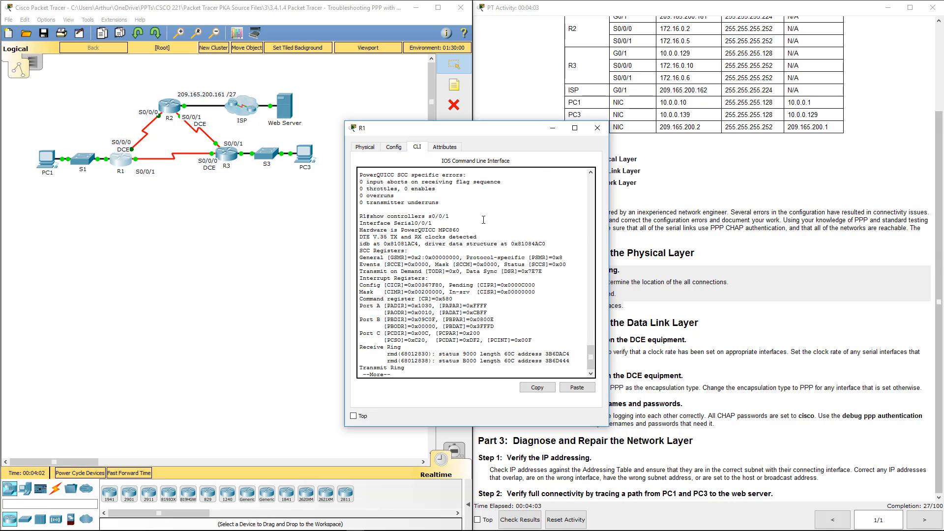
left_click(598, 127)
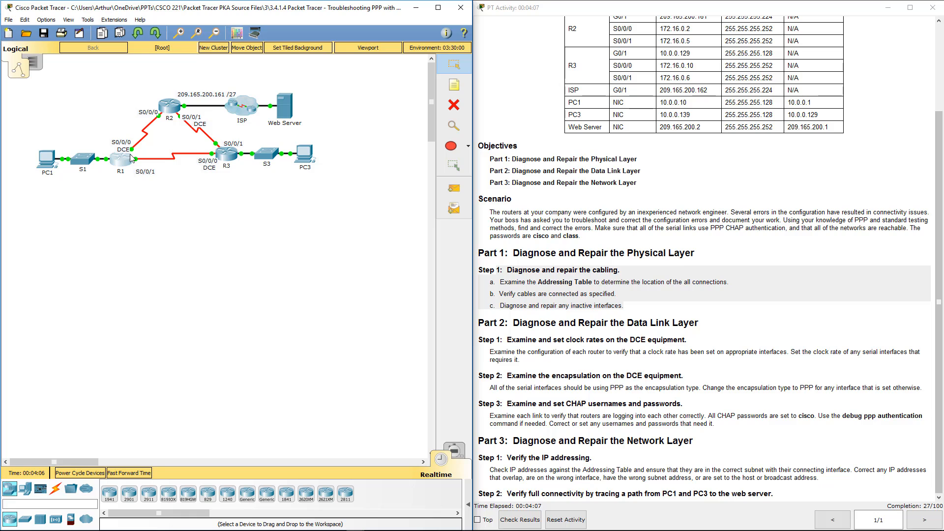
Check R2's Serial0/0/1 controller, finding its DCE clock rate at 2000000.
left_click(177, 112)
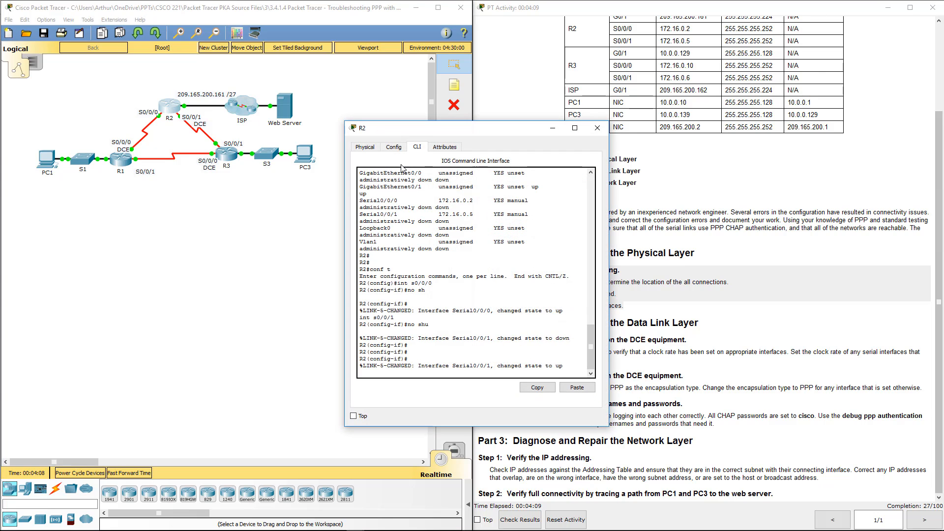
key("Return")
type("e")
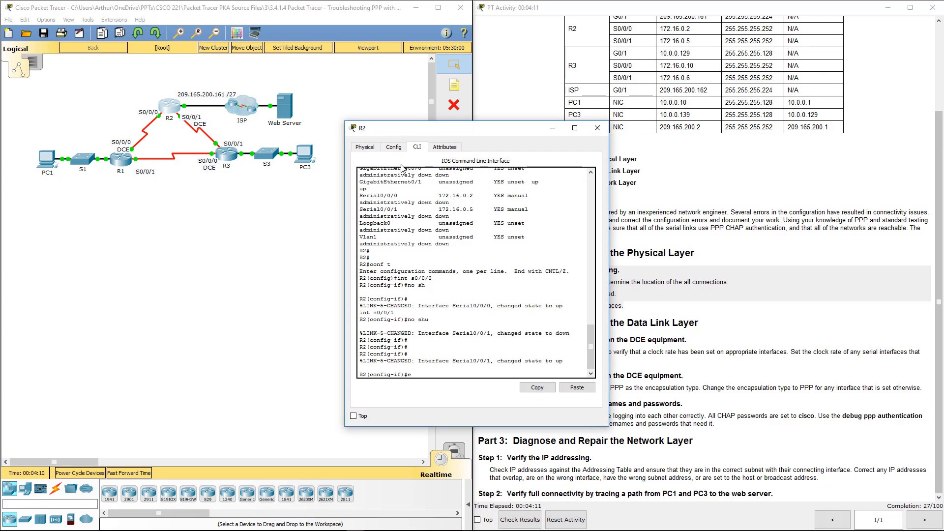
type("nd")
key("Return")
type("s")
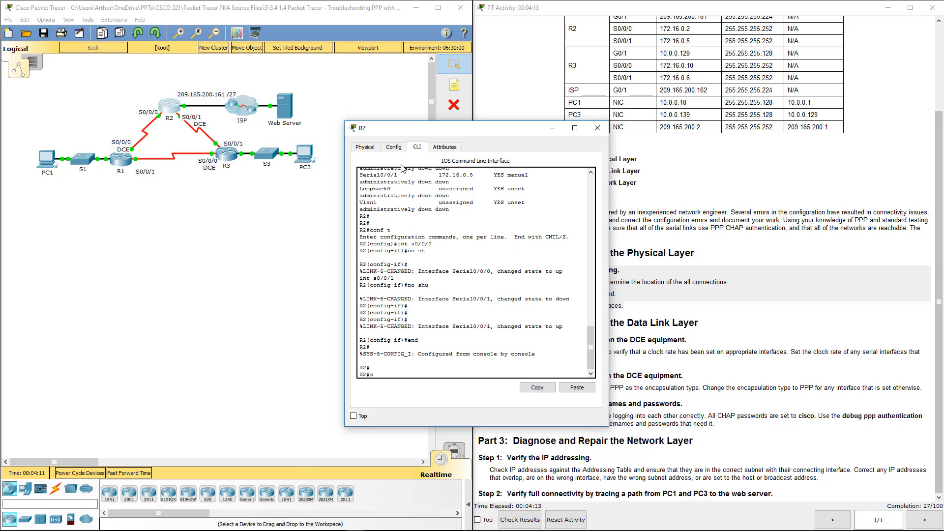
type("how con")
key("Tab")
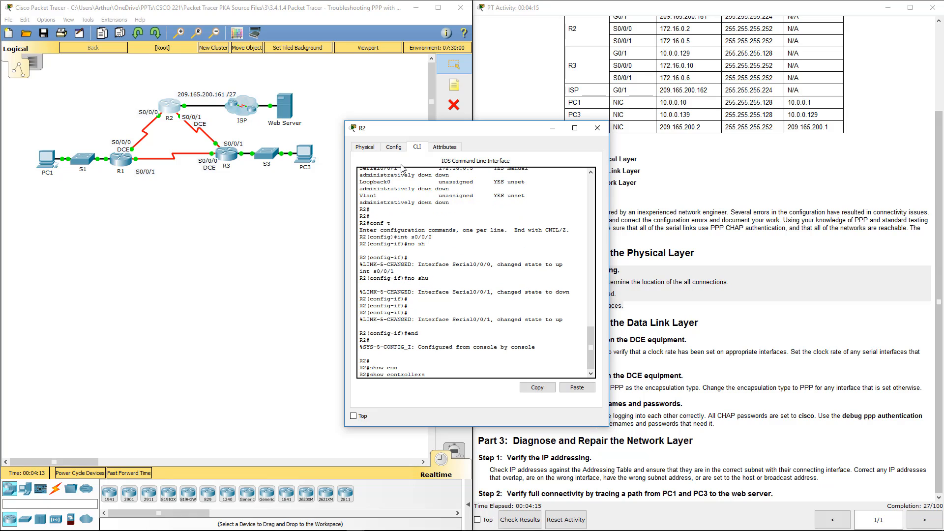
type("s0/0/1")
key("Return")
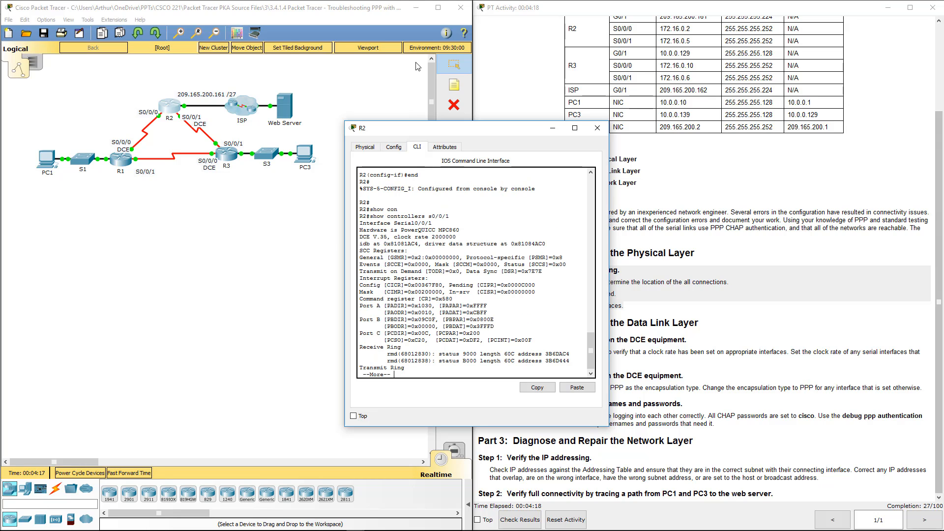
double_click(441, 237)
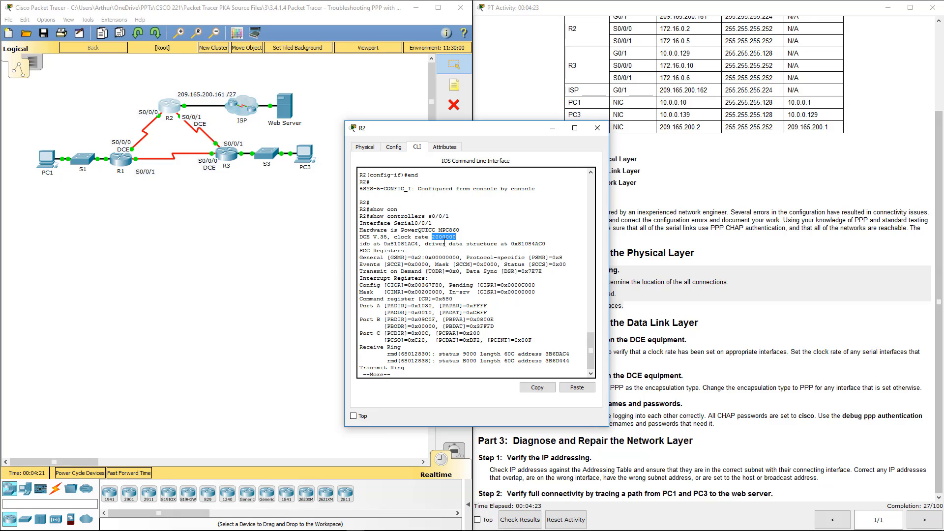
key("q")
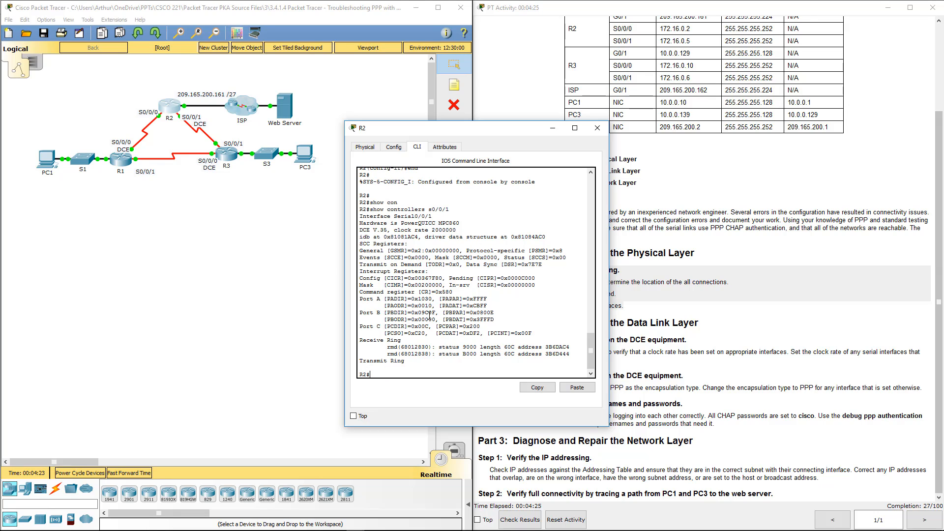
Set the clock rate on R2's Serial0/0/1 to 64000.
type("conf t")
key("Return")
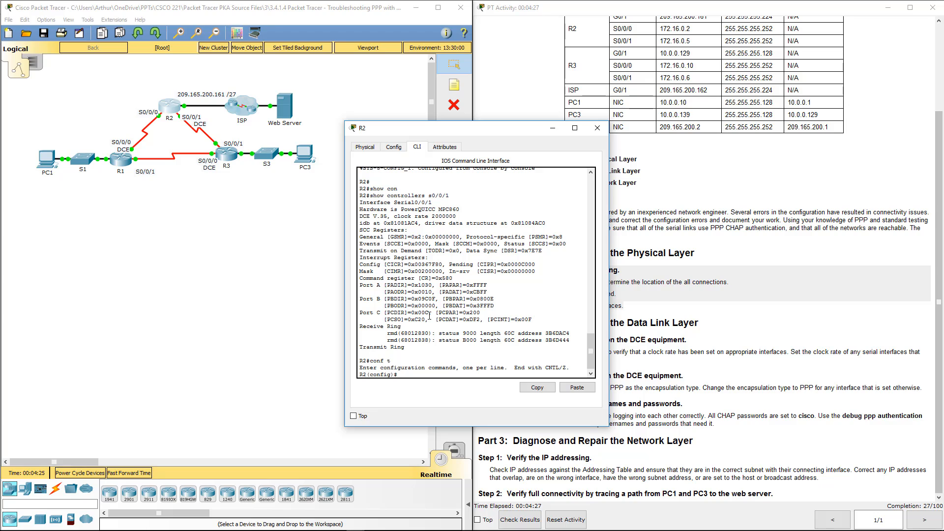
type("int s0/0/1")
key("Return")
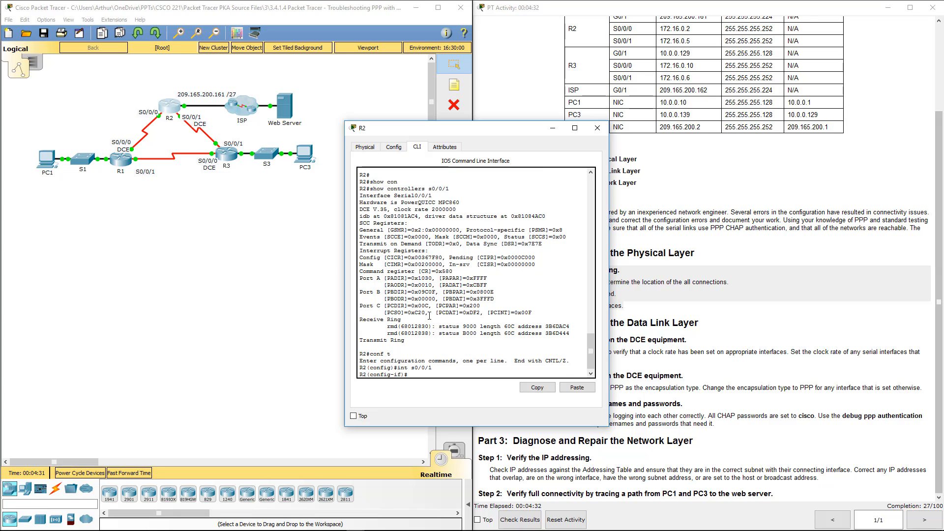
type("cl")
key("Tab")
type("r")
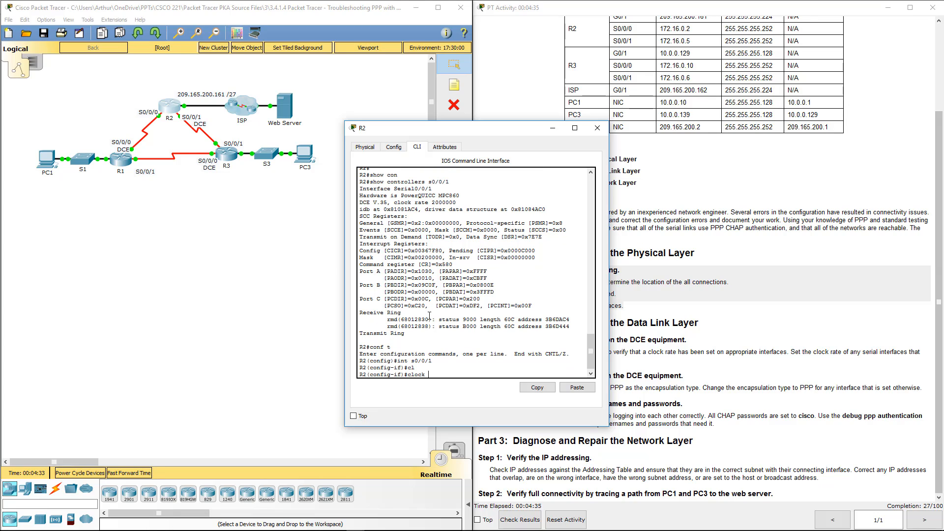
key("Tab")
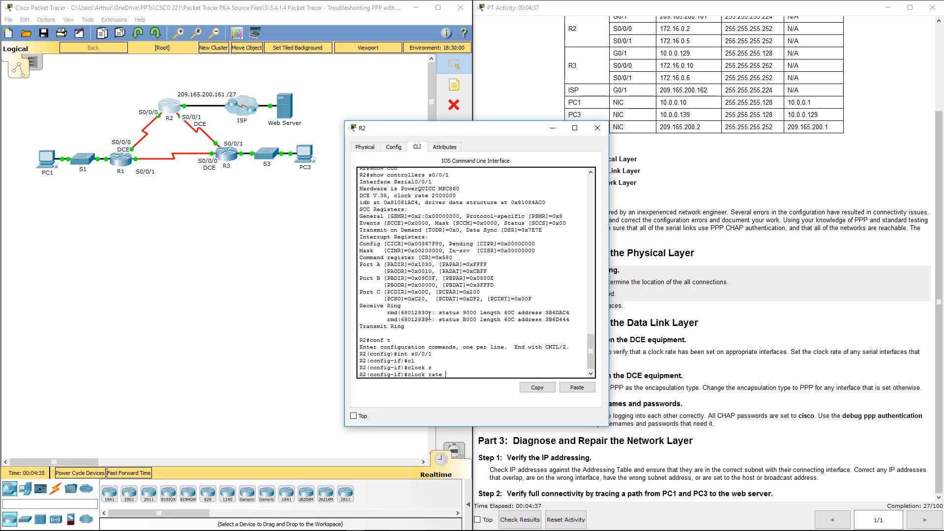
type("64000")
key("Return")
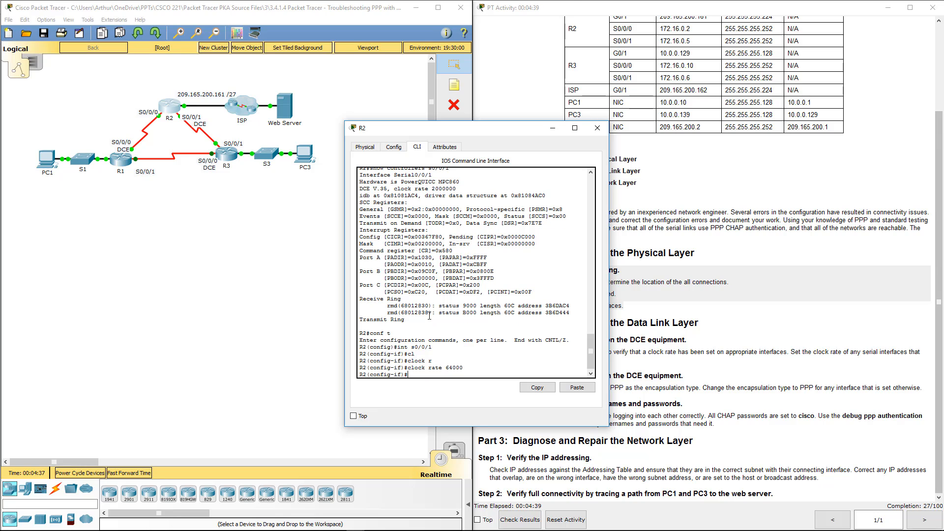
left_click(598, 128)
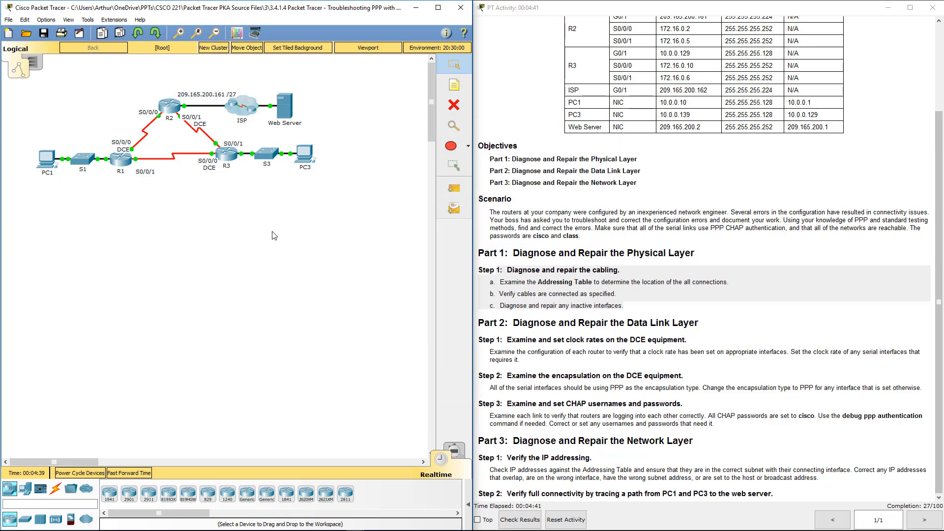
left_click(224, 157)
key("Return")
key("Return")
key("Return")
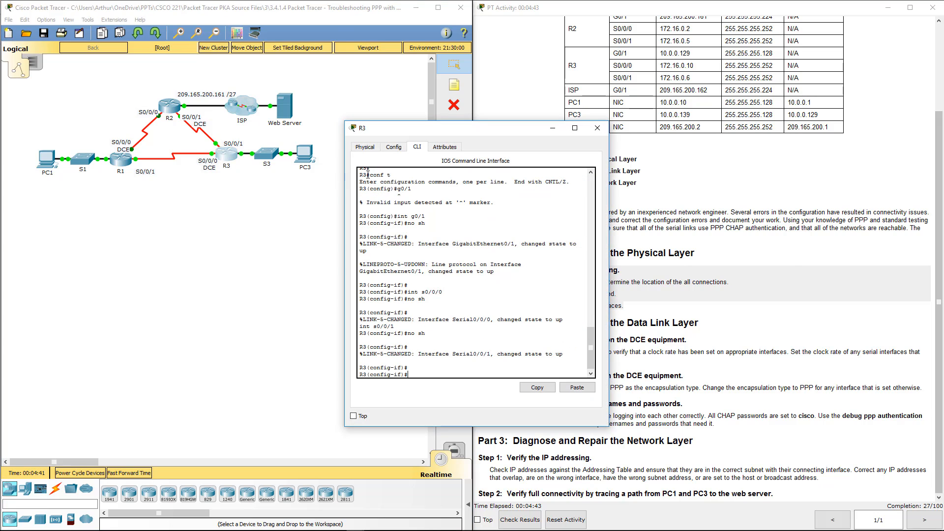
type("end")
key("Return")
key("Return")
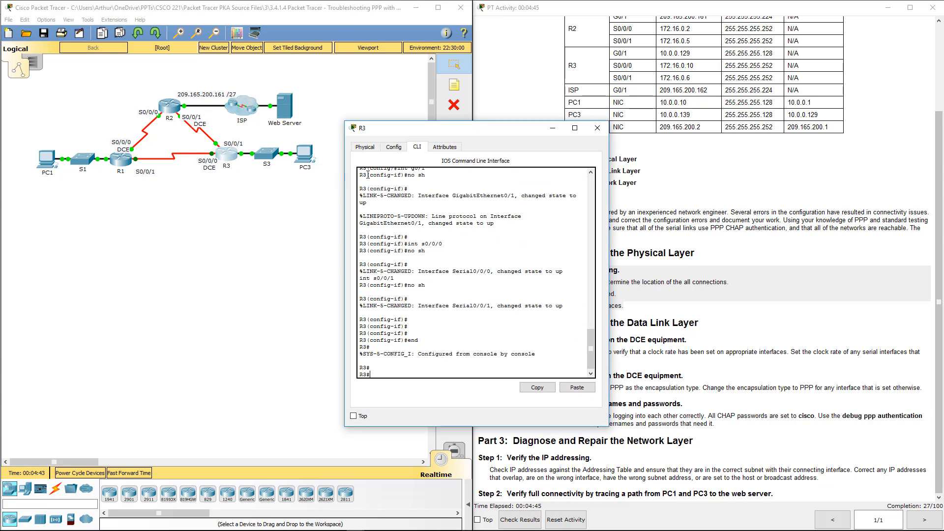
type("show con")
key("Tab")
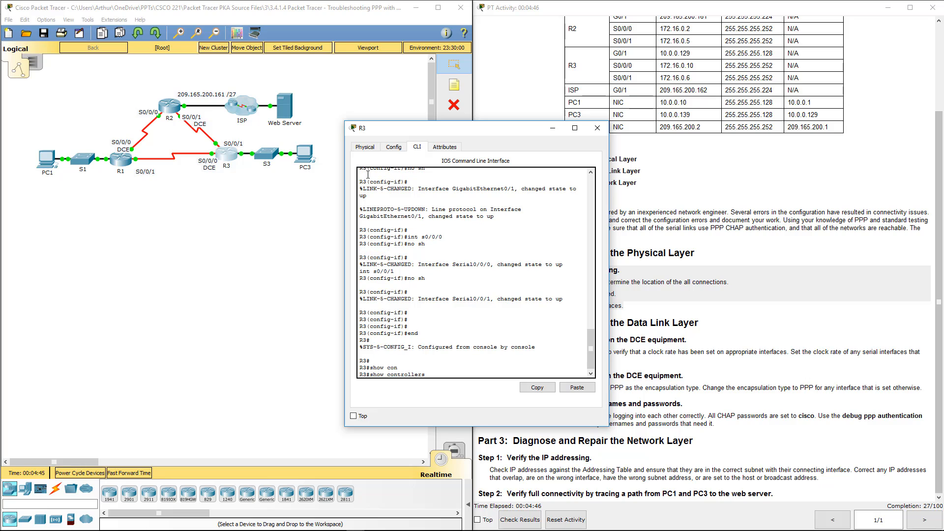
type("s0/0/0")
key("Return")
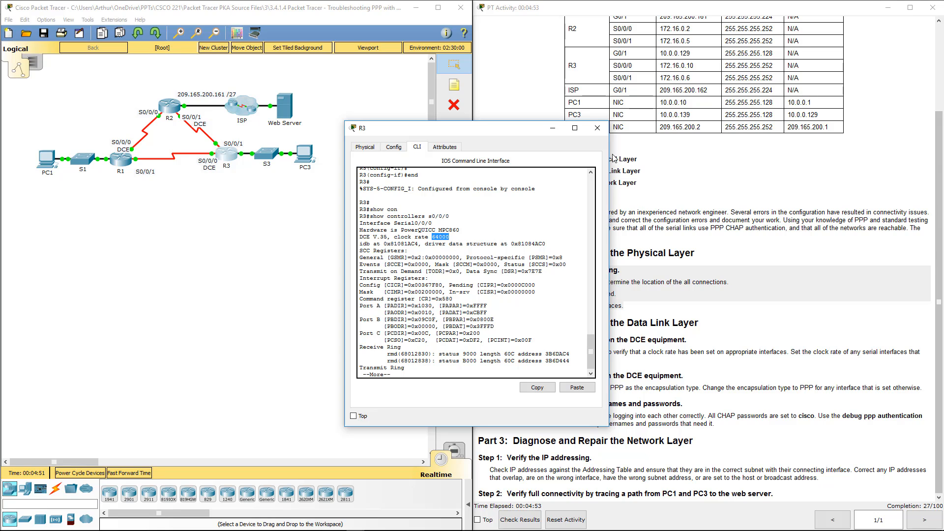
left_click(597, 128)
left_click_drag(485, 340, 643, 361)
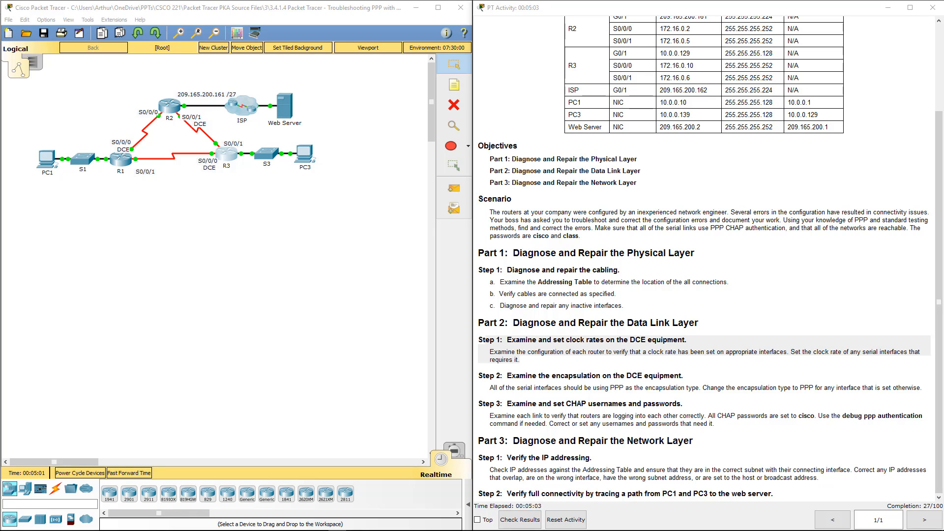
left_click(595, 339)
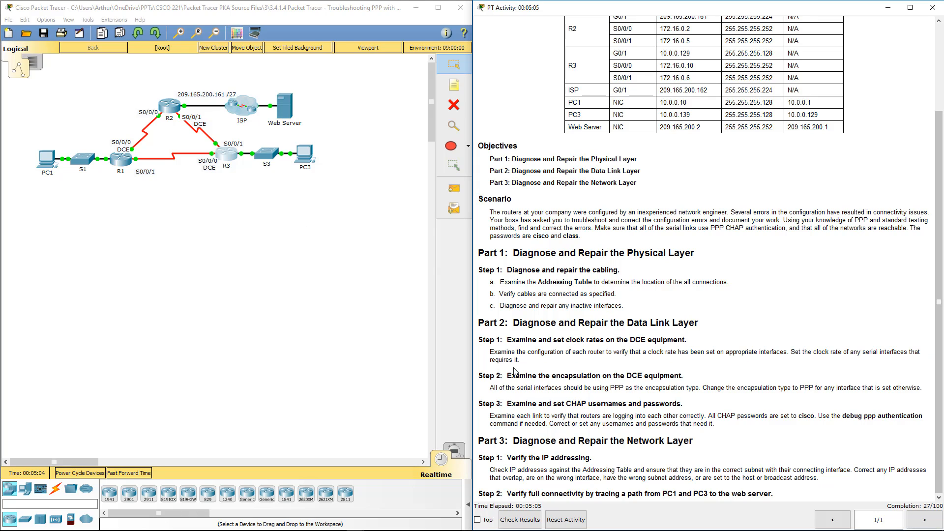
double_click(616, 389)
Enter global configuration on R1 and set PPP encapsulation on Serial0/0/0.
left_click(116, 163)
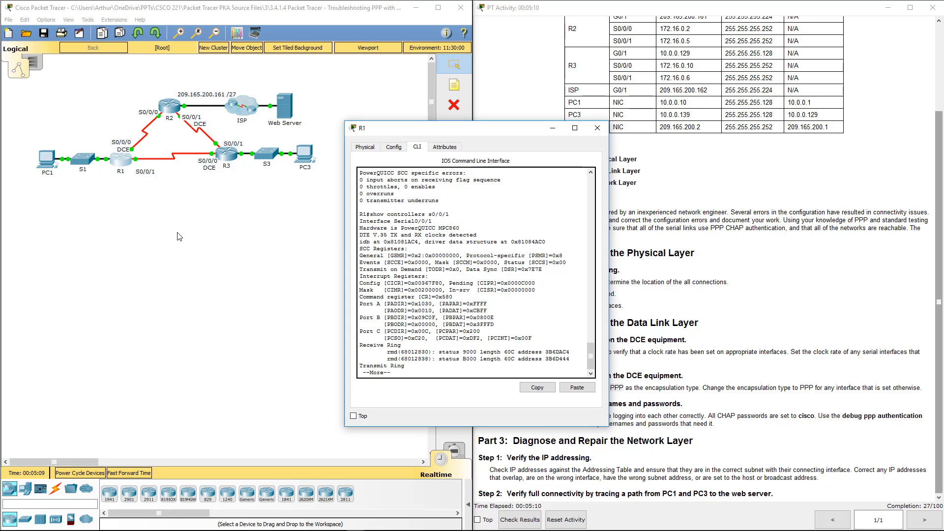
key("ctrl+c")
key("Return")
type("c")
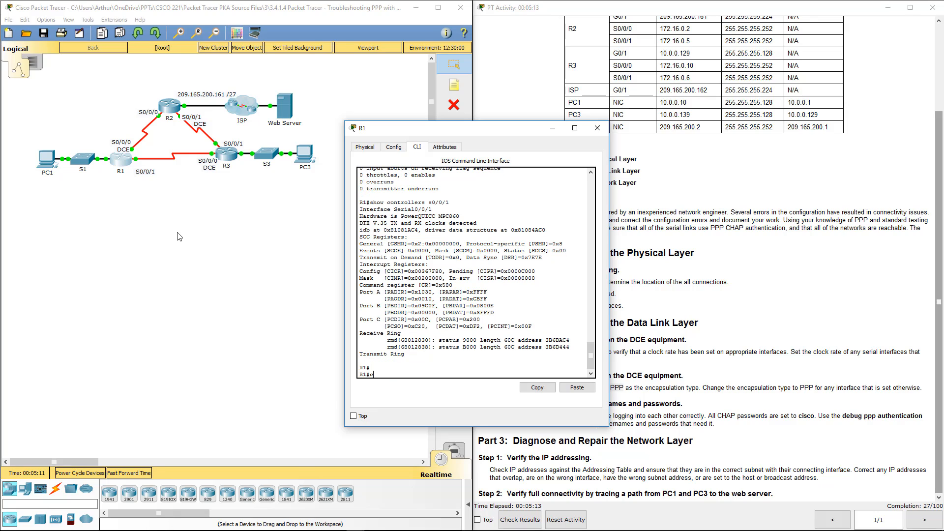
type("onf t")
key("Return")
type("int s0/0/0")
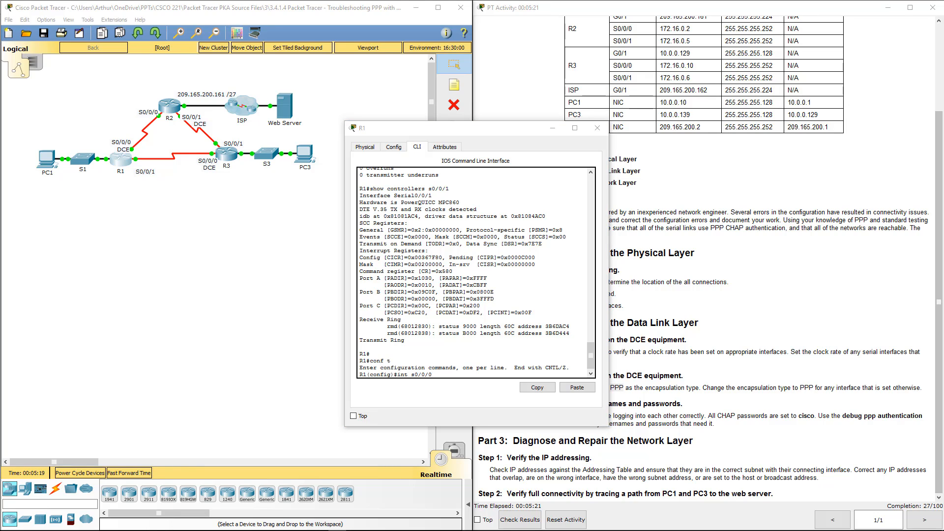
left_click(457, 304)
key("Return")
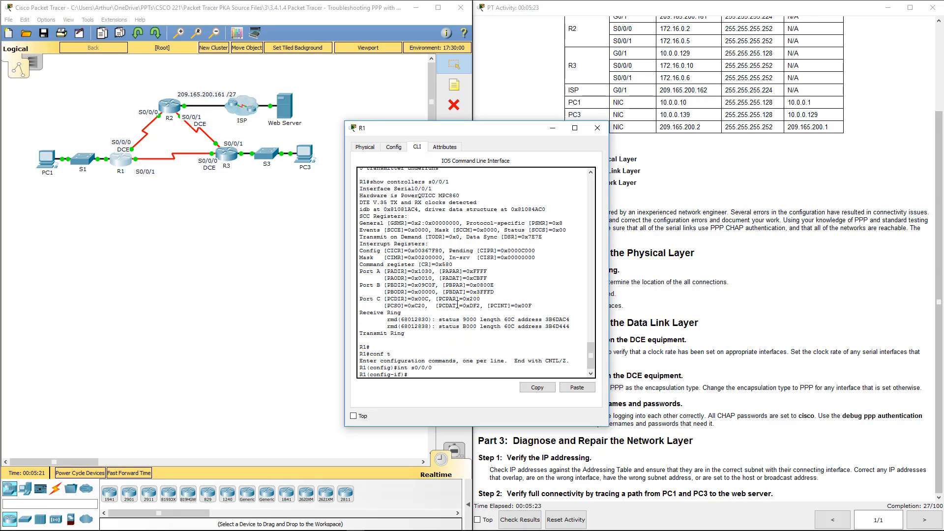
type("encap ppp")
key("Return")
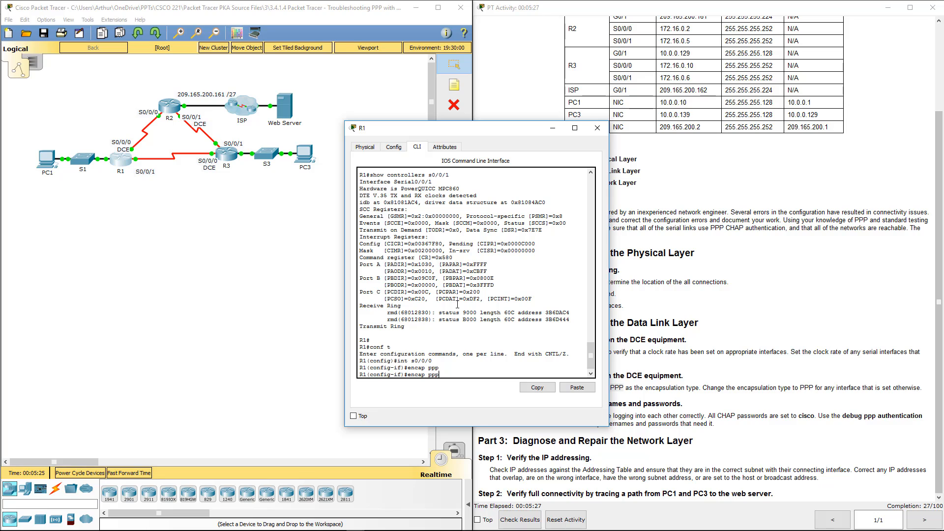
Apply PPP encapsulation to R1's Serial0/0/1 too and close R1's window.
key("Up")
key("Up")
key("Return")
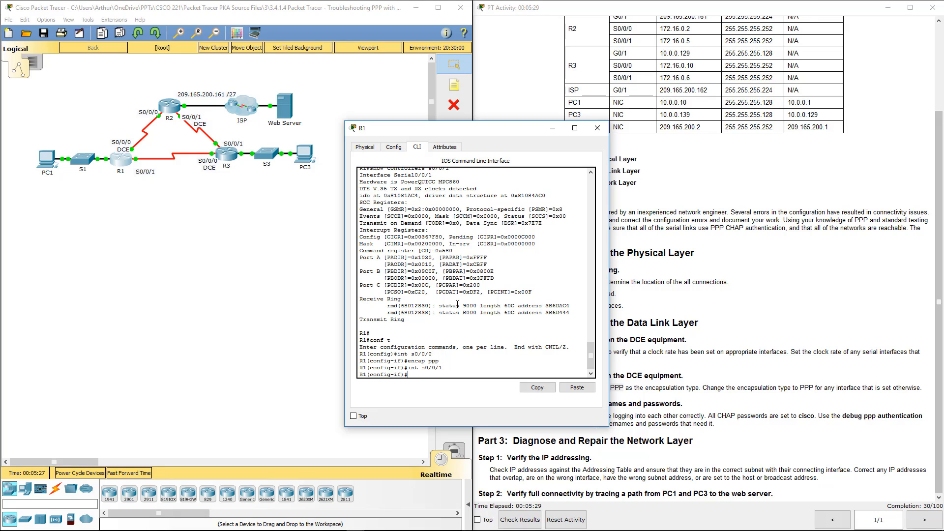
key("Up")
key("Up")
key("Return")
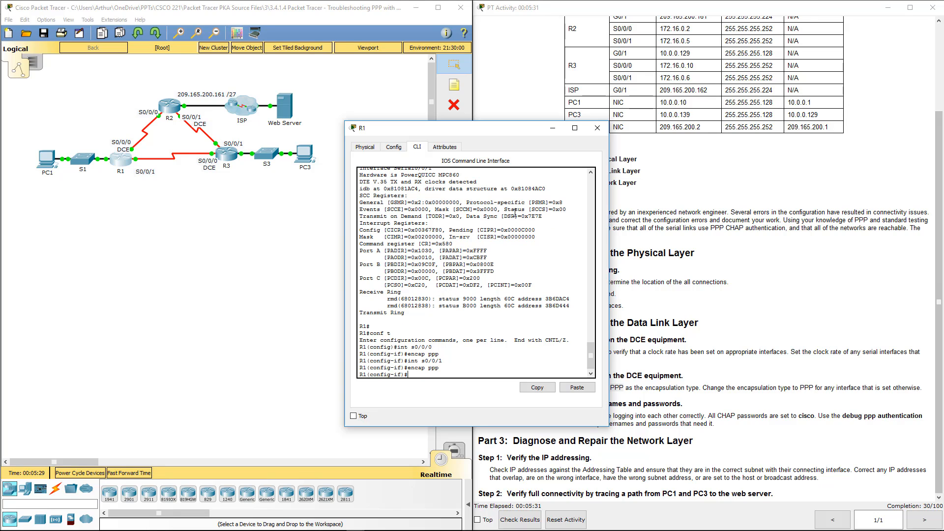
left_click(597, 128)
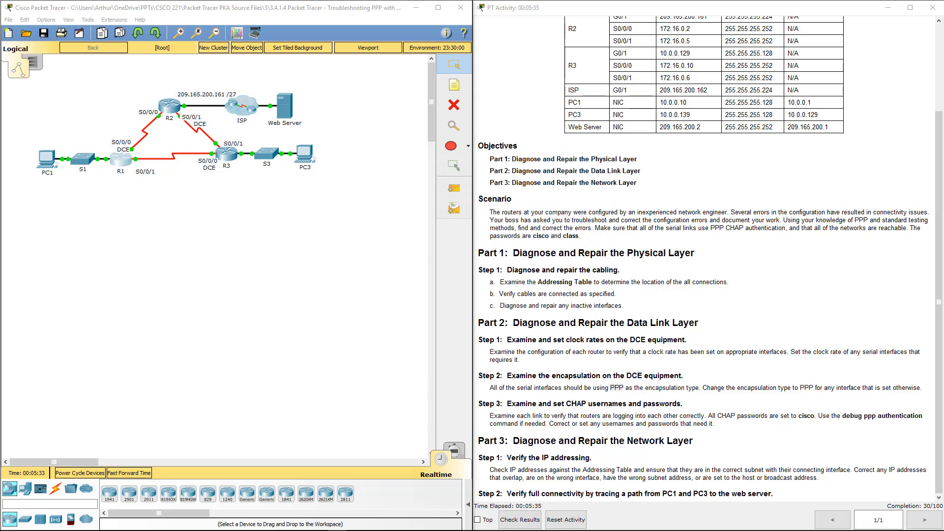
left_click(175, 112)
Set PPP encapsulation on R2's Serial0/0/0.
left_click(175, 112)
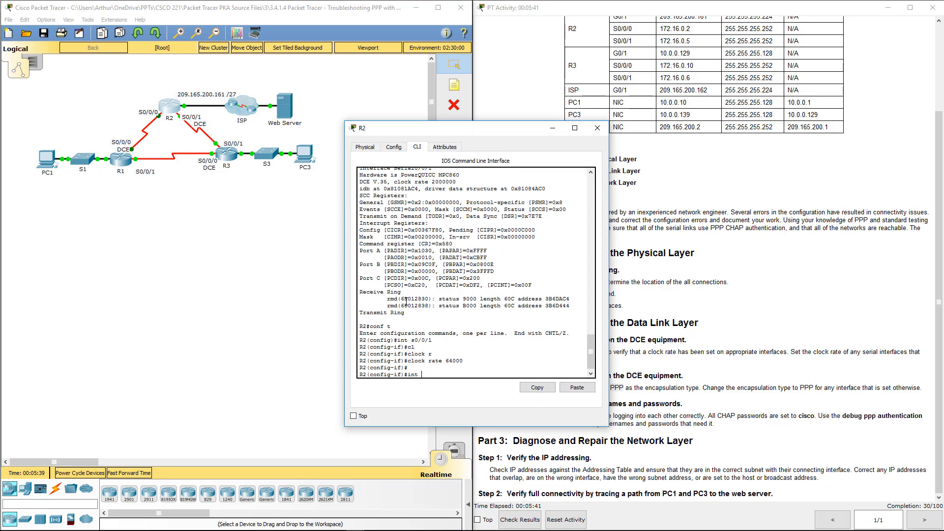
type("s0/0/1")
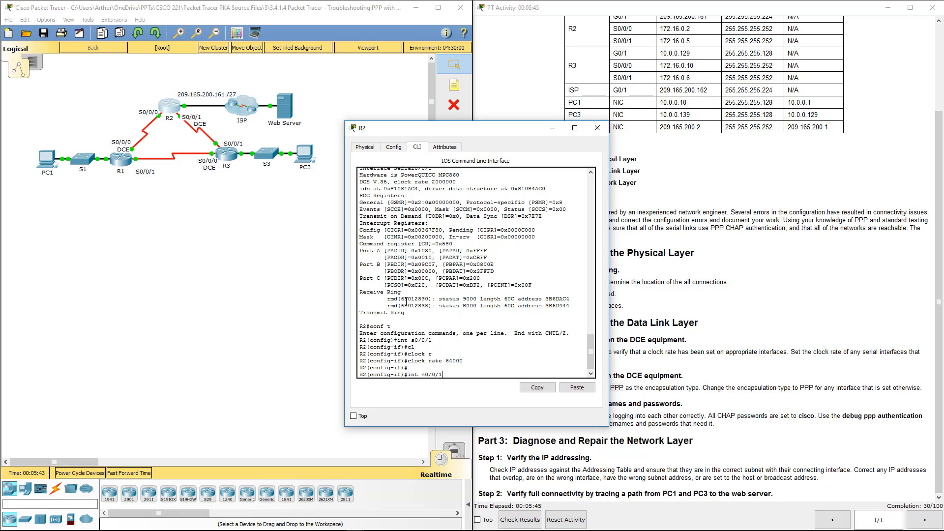
key("BackSpace")
type("0")
key("Return")
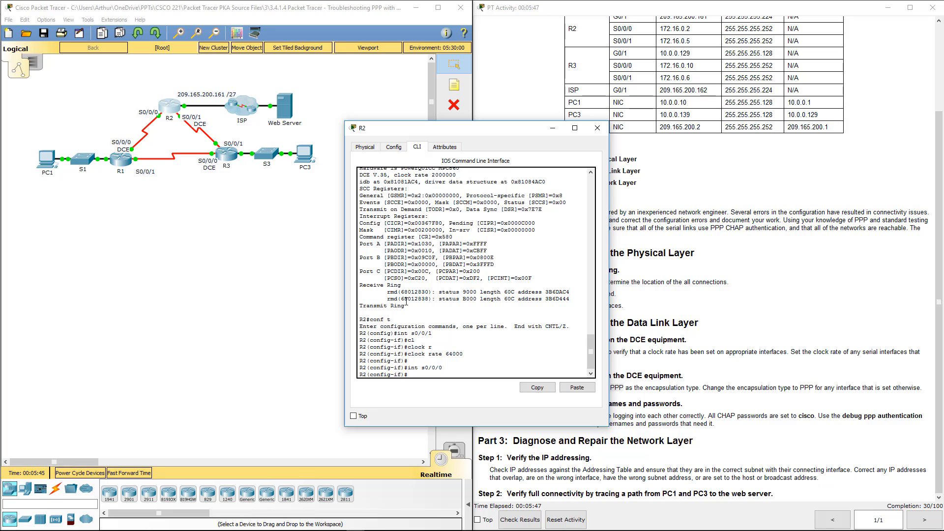
type("encap ppp")
key("Return")
Set PPP encapsulation on R2's Serial0/0/1 and close R2's window.
type("int s0/0/")
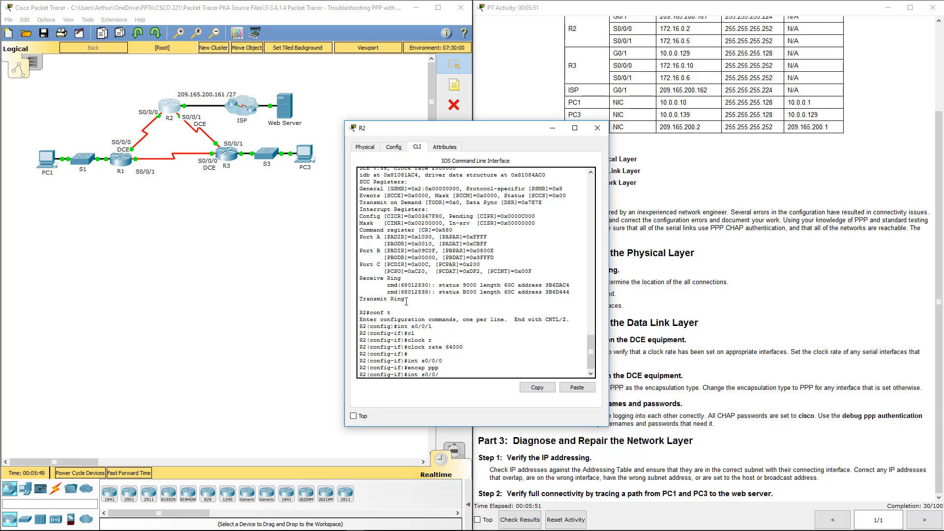
type("01")
key("Return")
type("enm")
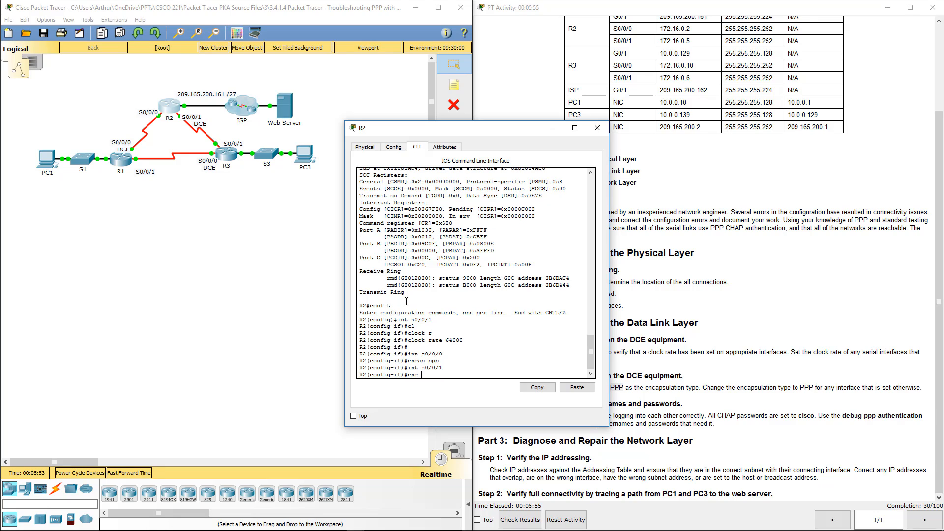
type(" ppp")
key("Return")
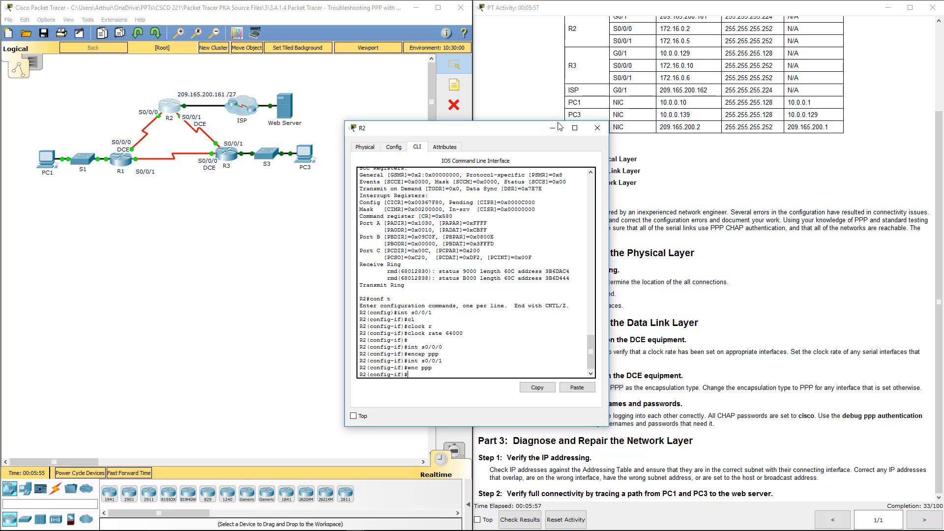
left_click(598, 128)
Enter global configuration on R3 and set PPP encapsulation on Serial0/0/0.
left_click(231, 161)
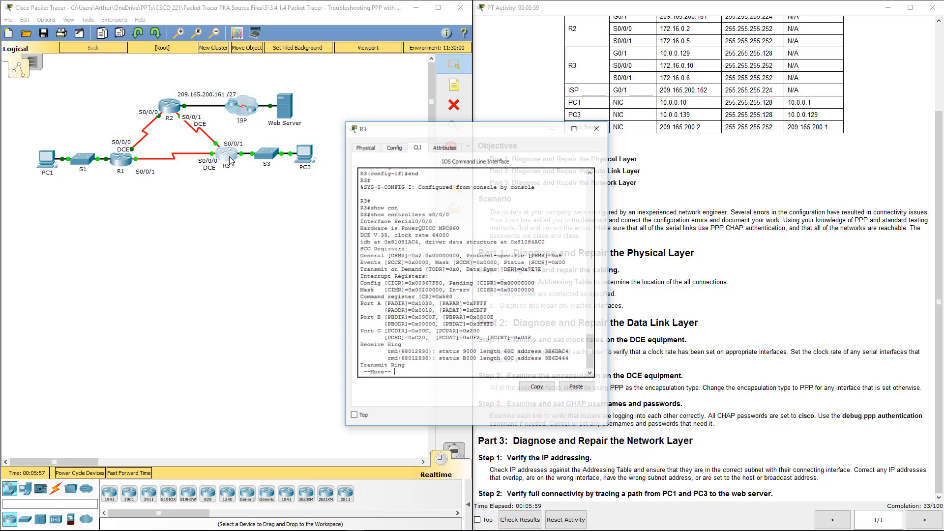
key("q")
key("Return")
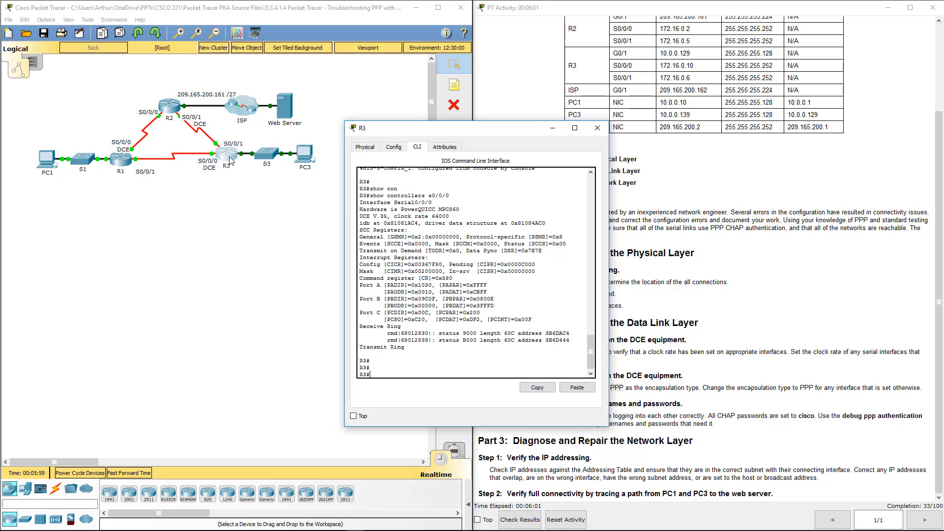
type("conf t")
key("Return")
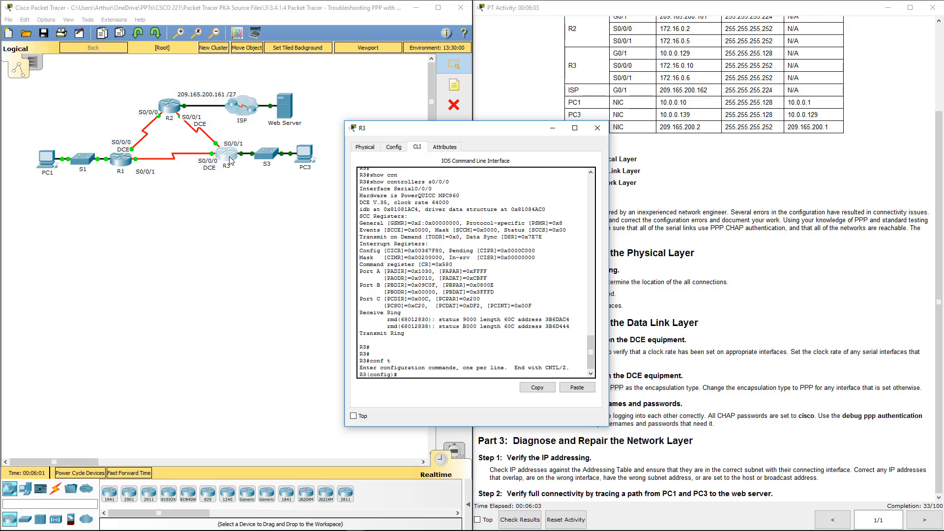
type("int s0/0/0")
key("Return")
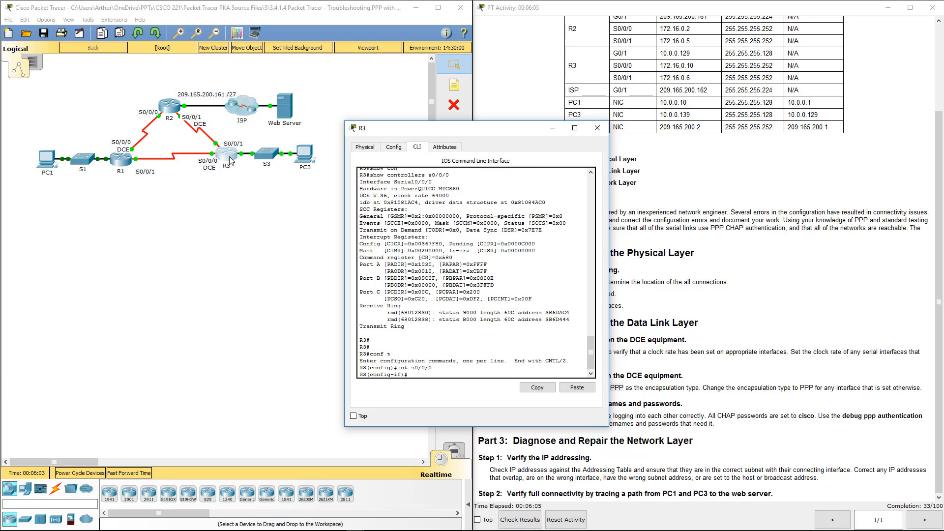
type("enca ppp")
key("Return")
Set PPP encapsulation on R3's Serial0/0/1.
type("int s0/0/1")
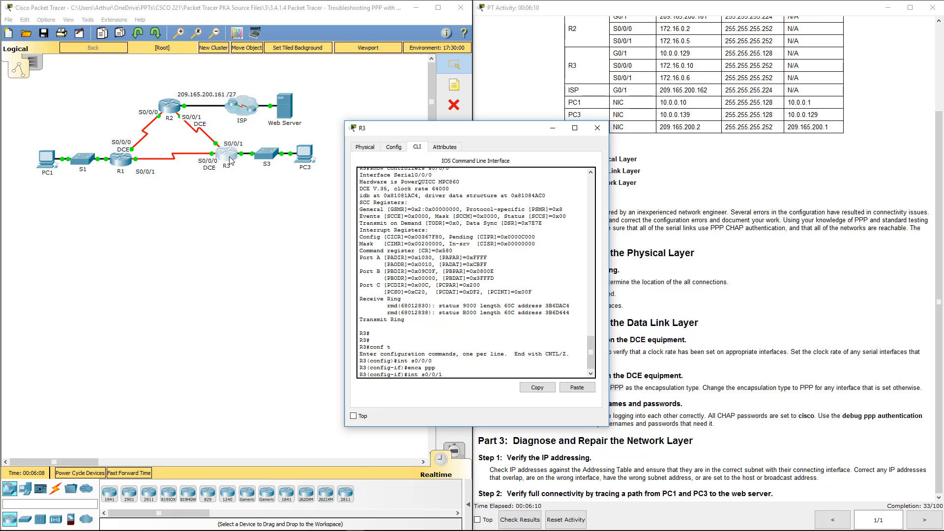
key("Return")
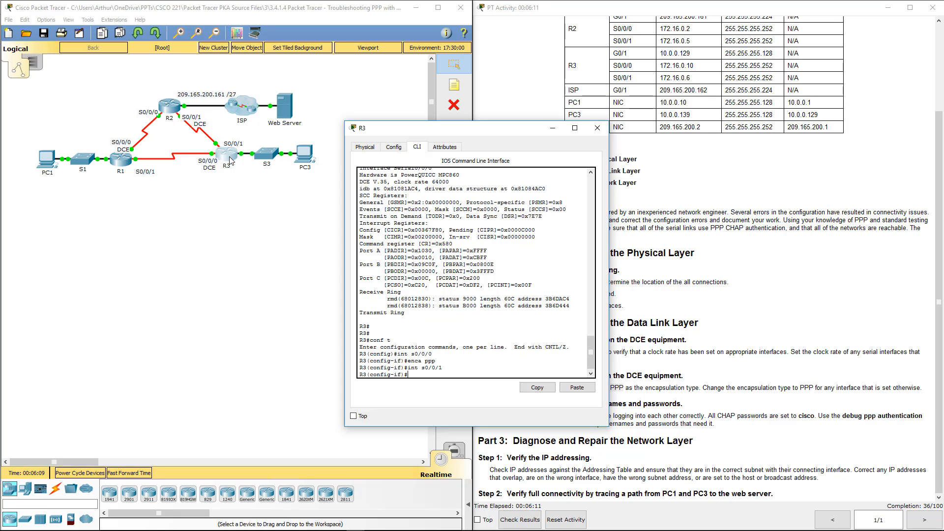
type("enca ppp")
key("Return")
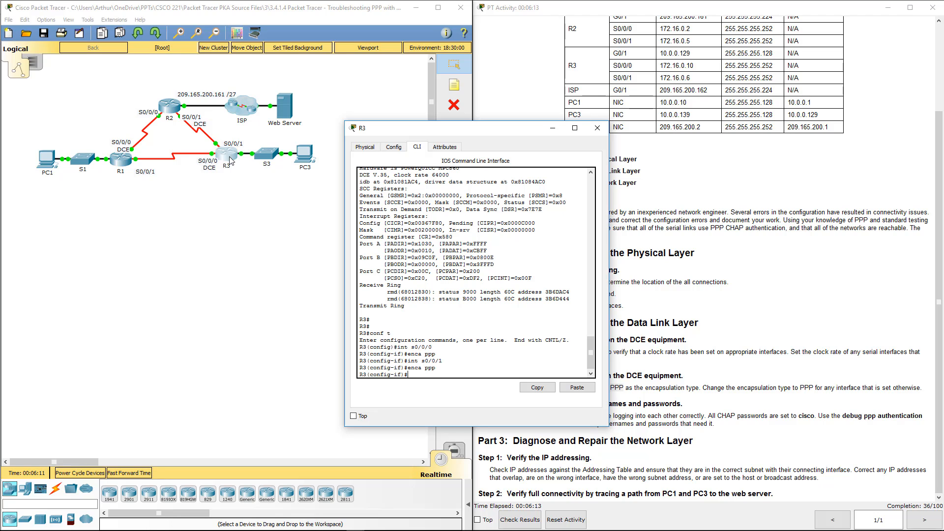
left_click(597, 128)
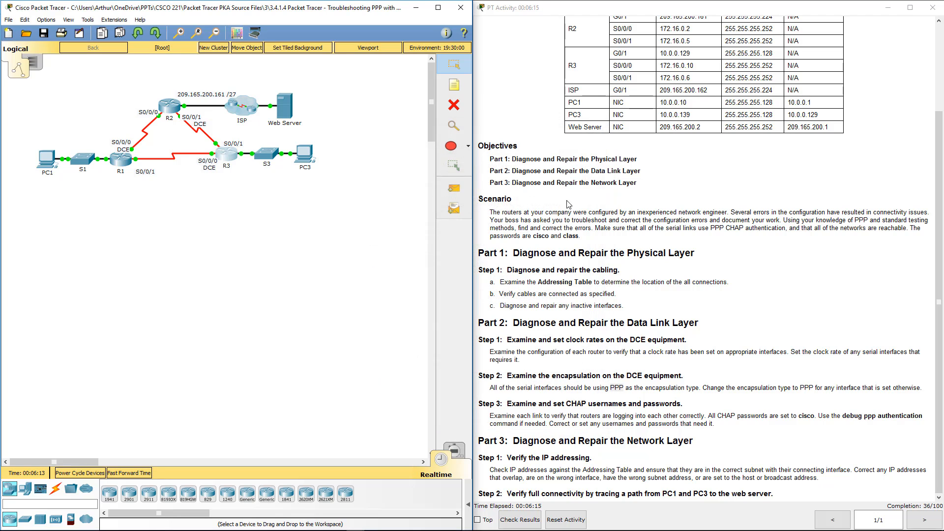
left_click(539, 374)
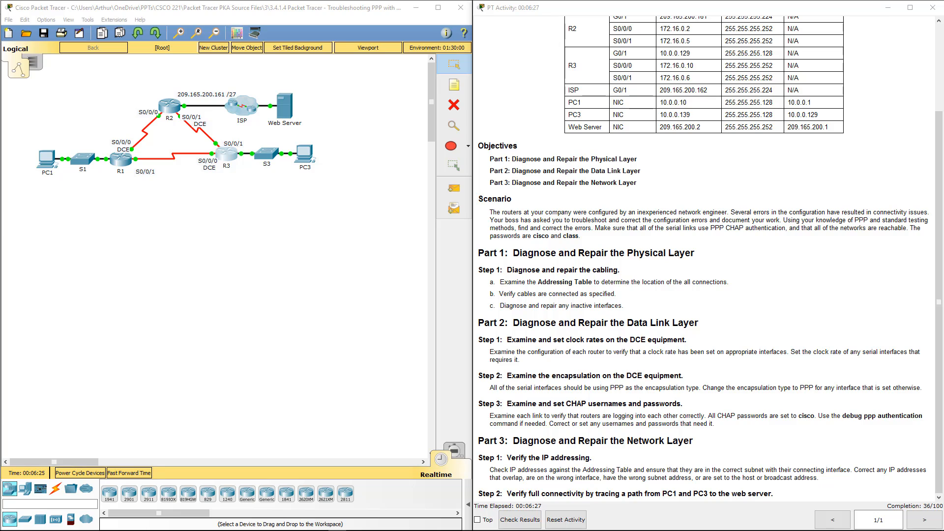
Add a username R3 entry with the lab password on R1.
left_click(122, 158)
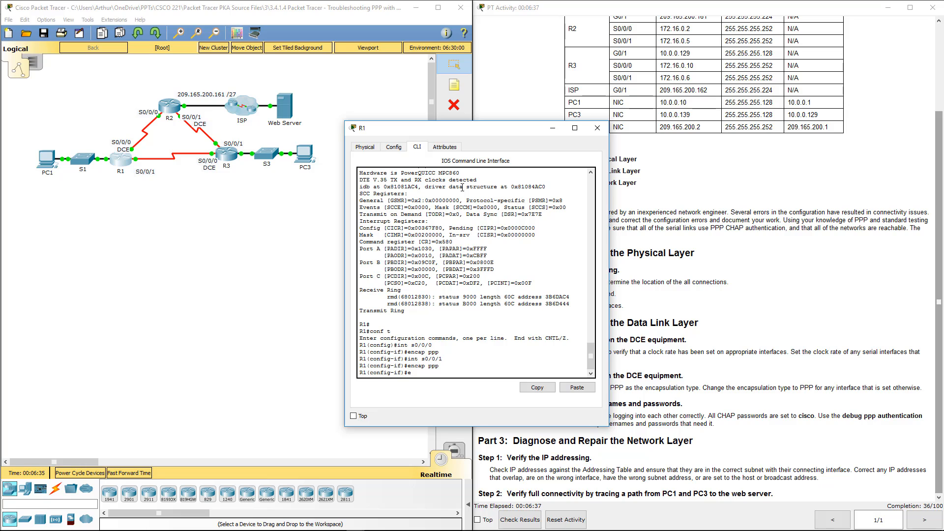
type("exit")
key("Return")
key("Return")
key("Return")
key("Return")
key("Return")
key("Return")
key("Return")
key("Return")
key("Return")
key("Return")
key("Return")
key("Return")
key("Return")
key("Return")
key("Return")
key("Return")
key("Return")
key("Return")
key("Return")
key("Return")
key("Return")
key("Return")
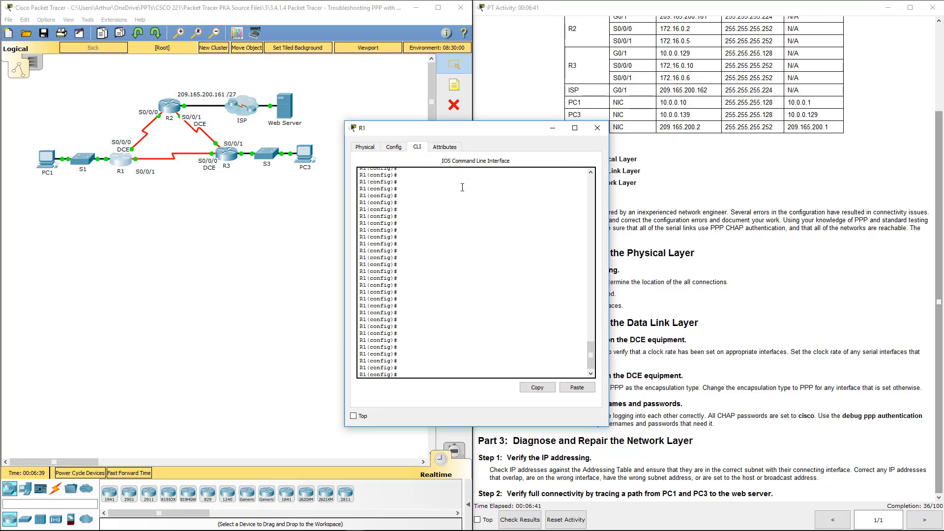
type("user")
key("Tab")
type("R3 pass")
key("Tab")
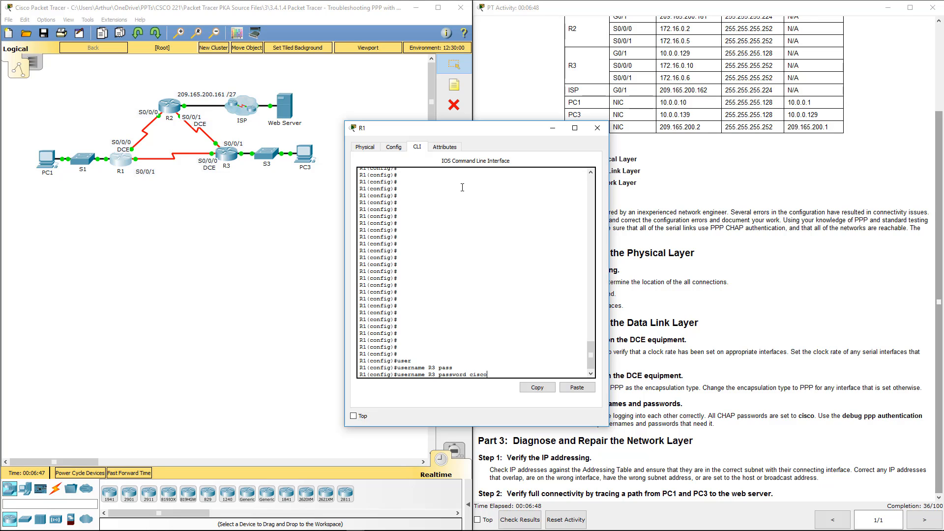
type("cisco")
key("Return")
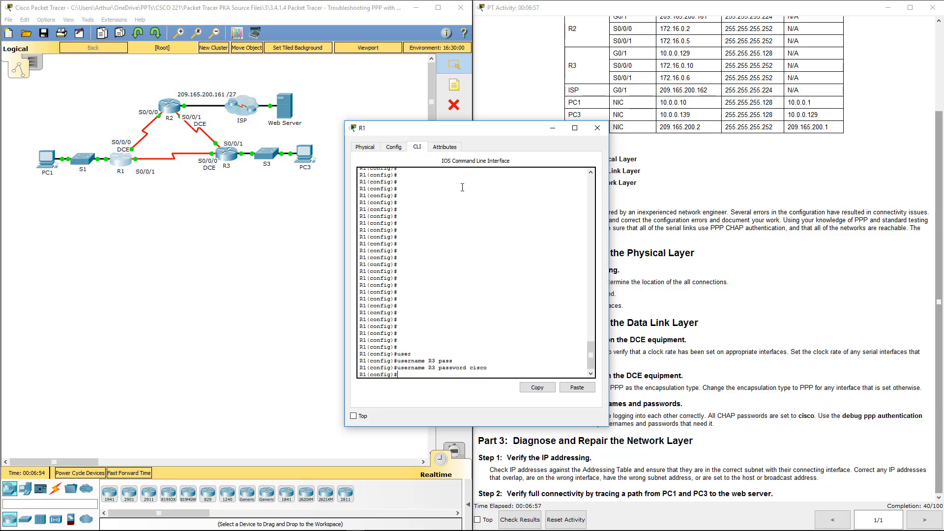
Require CHAP authentication on R1's Serial0/0/0 and Serial0/0/1.
type("int s0/0/0")
key("Return")
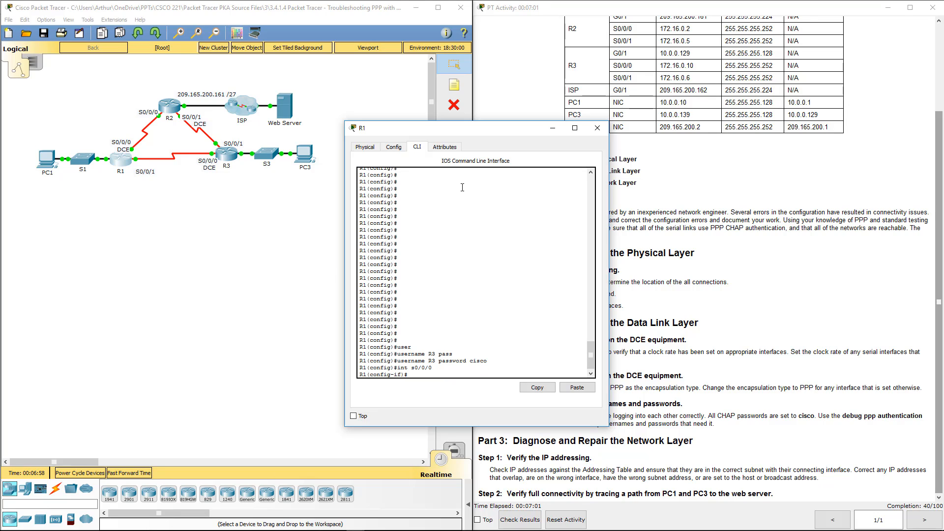
type("ppp auth")
key("Tab")
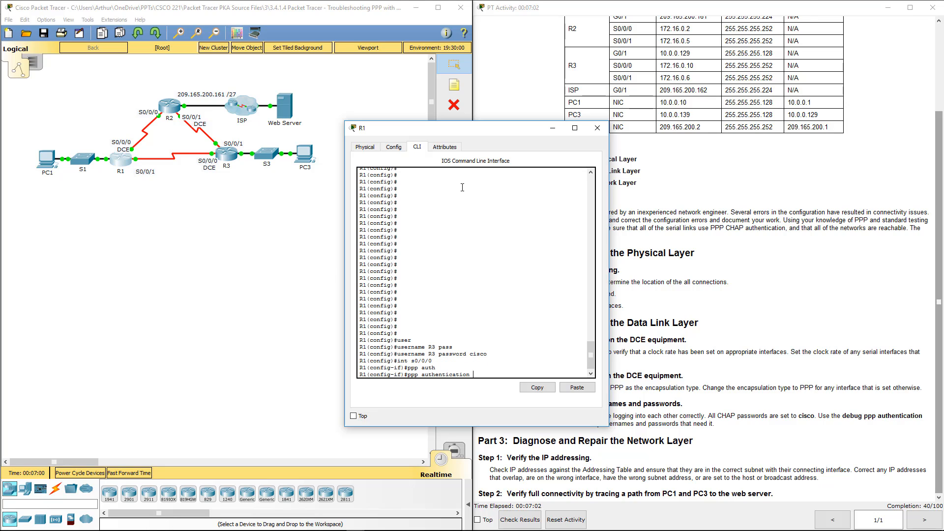
type("chap")
key("Return")
key("Up")
key("Up")
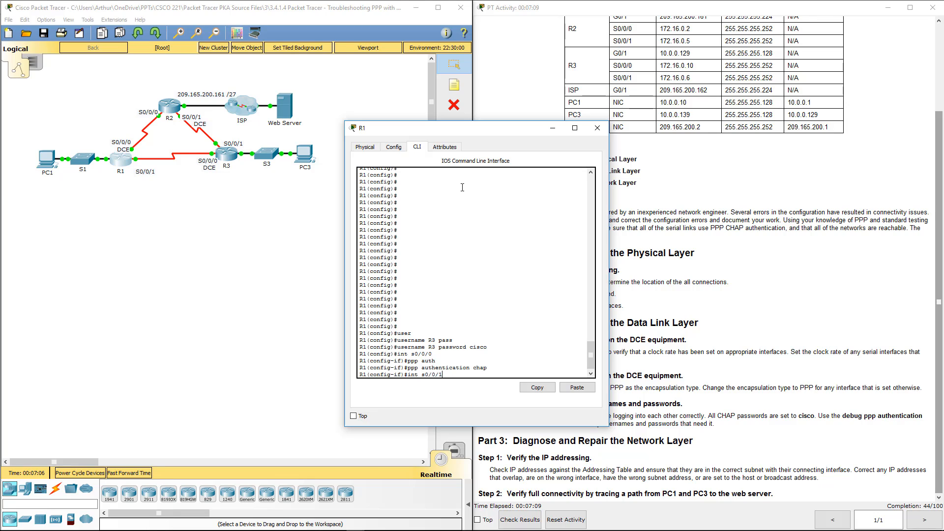
key("Return")
key("Up")
key("Up")
key("Return")
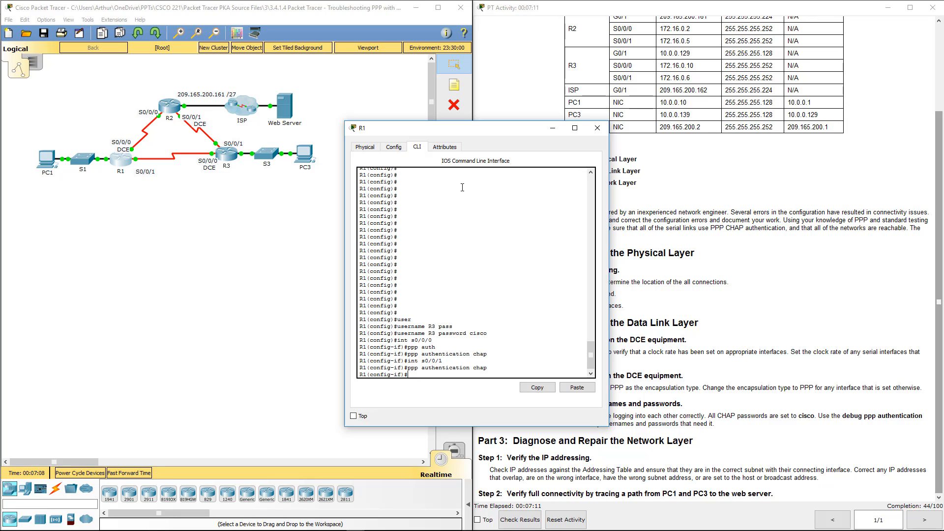
Begin a username R1 entry on R2, then erase the partially typed password.
left_click(596, 128)
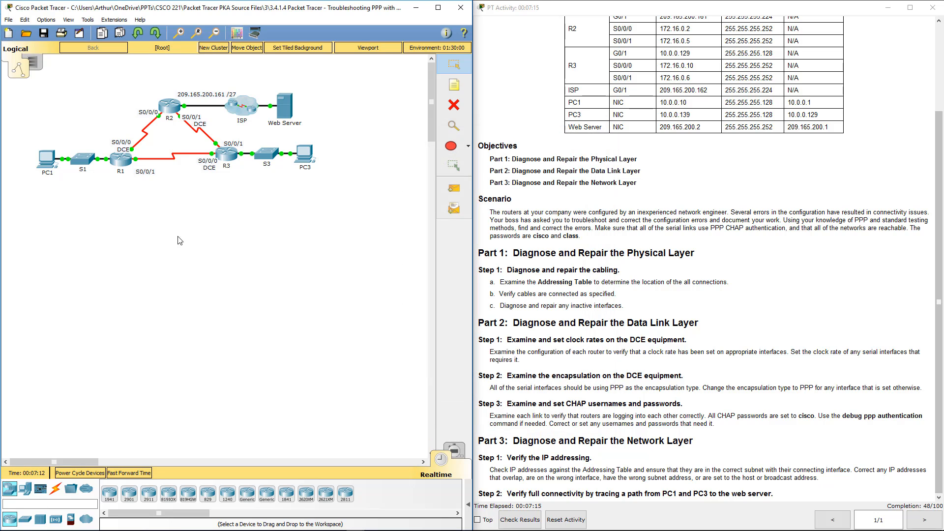
left_click(167, 104)
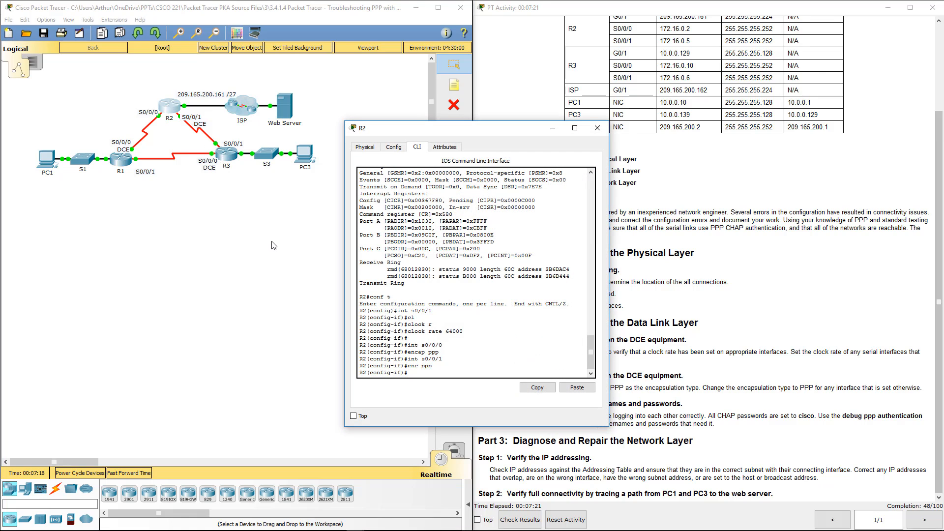
type("exit")
key("Return")
key("Return")
key("Return")
key("Return")
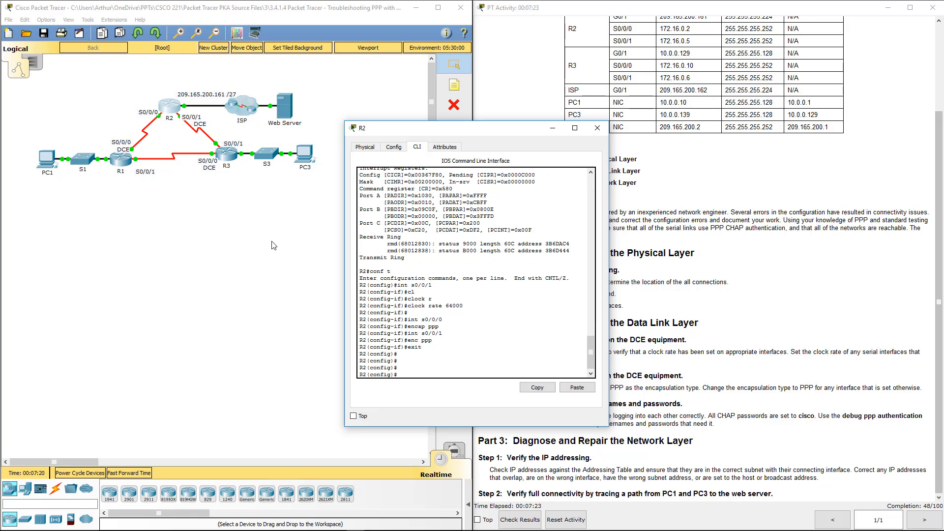
key("Return")
key("Return")
key("Return")
key("Return")
key("Return")
key("Return")
key("Return")
key("Return")
key("Return")
key("Return")
key("Return")
key("Return")
key("Return")
key("Return")
key("Return")
key("Return")
key("Return")
key("Return")
key("Return")
key("Return")
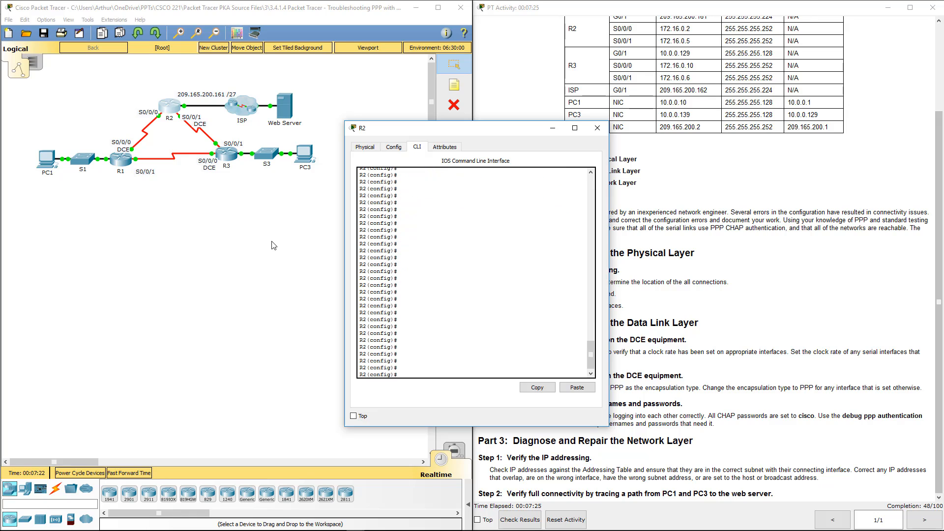
type("user")
key("Tab")
type("R1 pass")
key("Tab")
type("cisco")
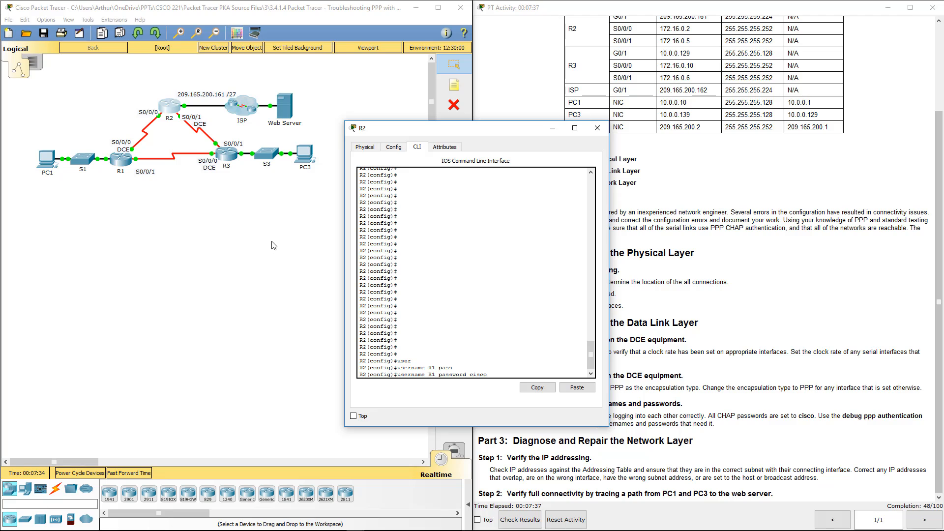
key("BackSpace")
key("BackSpace")
key("BackSpace")
key("BackSpace")
key("BackSpace")
key("BackSpace")
key("BackSpace")
key("BackSpace")
key("BackSpace")
key("BackSpace")
key("BackSpace")
key("BackSpace")
key("BackSpace")
key("BackSpace")
key("BackSpace")
key("BackSpace")
key("BackSpace")
key("BackSpace")
key("BackSpace")
key("BackSpace")
key("BackSpace")
key("BackSpace")
key("BackSpace")
key("BackSpace")
key("BackSpace")
Leave configuration mode on R2 and run show run.
left_click(598, 128)
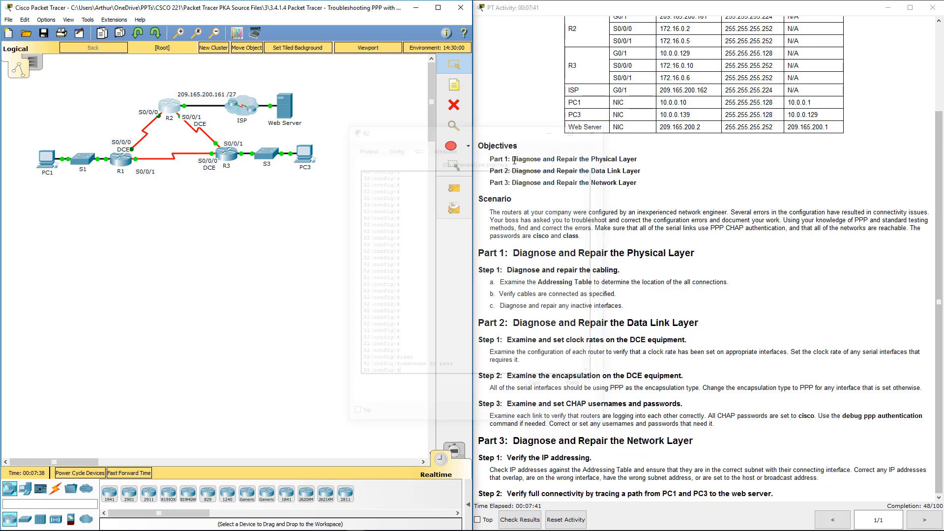
left_click(168, 105)
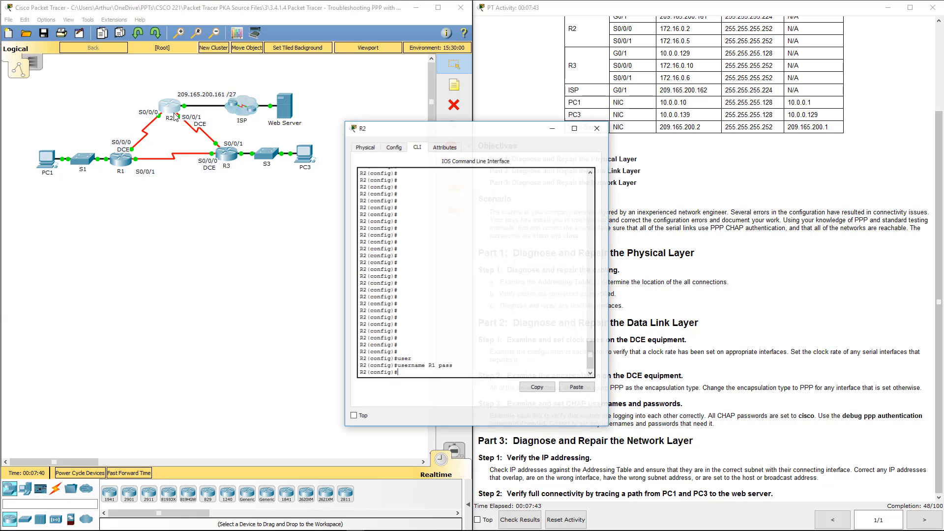
type("en")
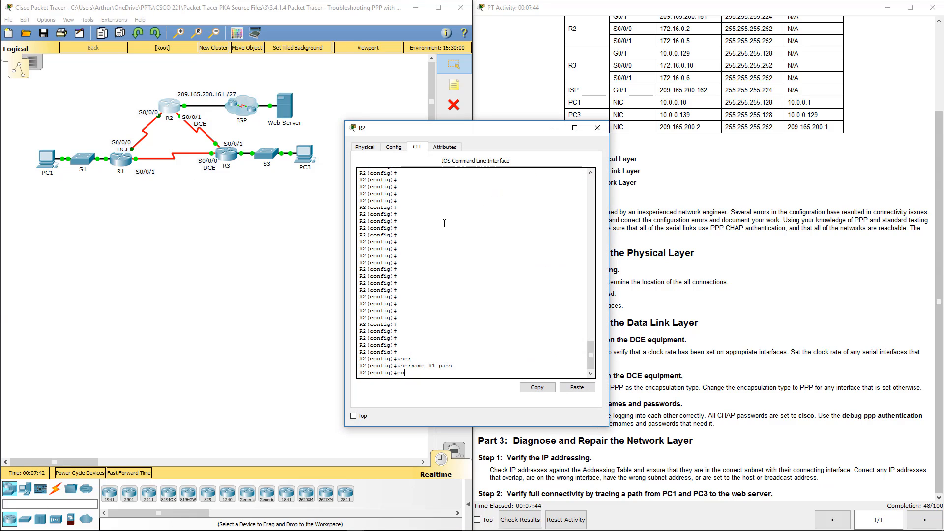
type("d")
key("Return")
key("Return")
key("Return")
key("Return")
key("Return")
key("Return")
key("Return")
key("Return")
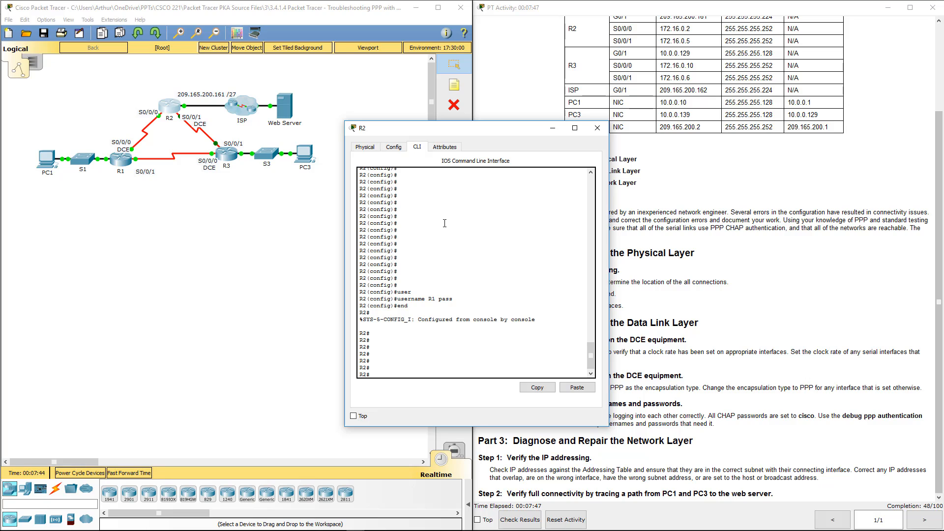
key("Return")
key("Return")
key("Return")
key("Return")
key("Return")
key("Return")
key("Return")
key("Return")
key("Return")
key("Return")
key("Return")
key("Return")
key("Return")
key("Return")
type("show")
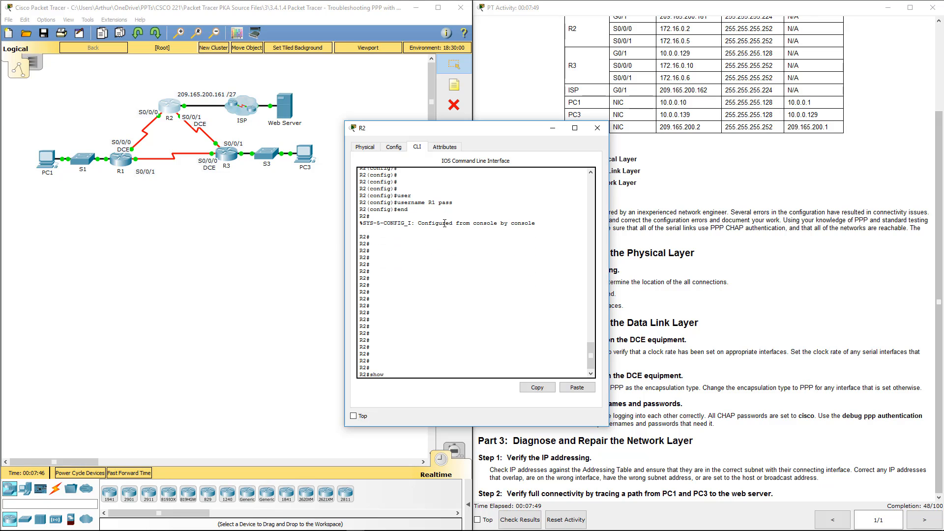
type(" run")
key("Return")
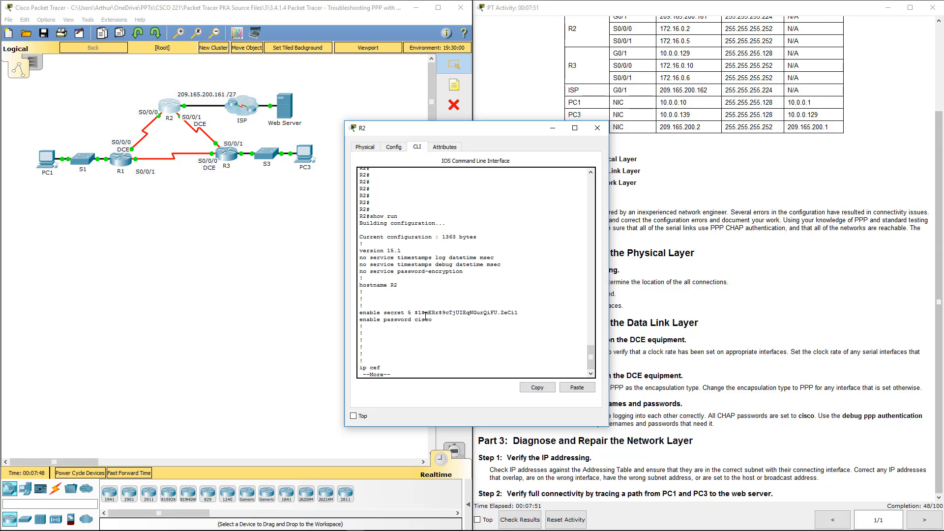
Page to R2's username entries, marking the misspelled R11 and the R3 lines.
key("space")
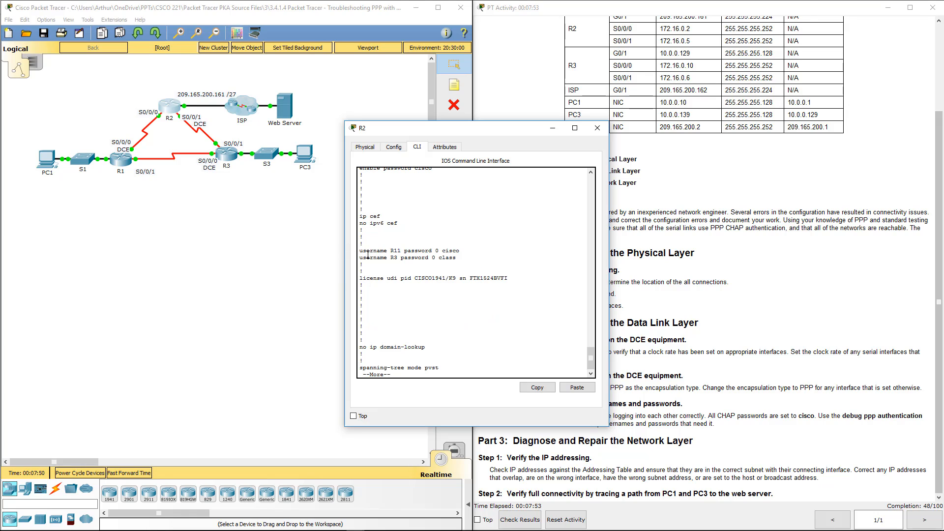
left_click_drag(363, 243, 481, 253)
left_click(481, 252)
left_click_drag(383, 254, 454, 251)
left_click(455, 252)
left_click_drag(363, 265, 450, 254)
left_click(450, 254)
Page to R2's serial interfaces, marking Serial0/0/0's PPP encapsulation and CHAP lines.
key("space")
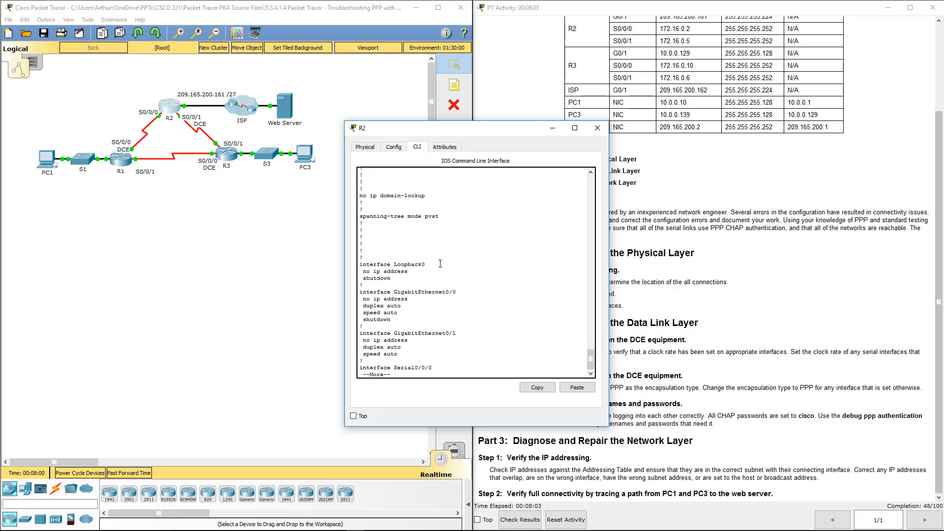
key("space")
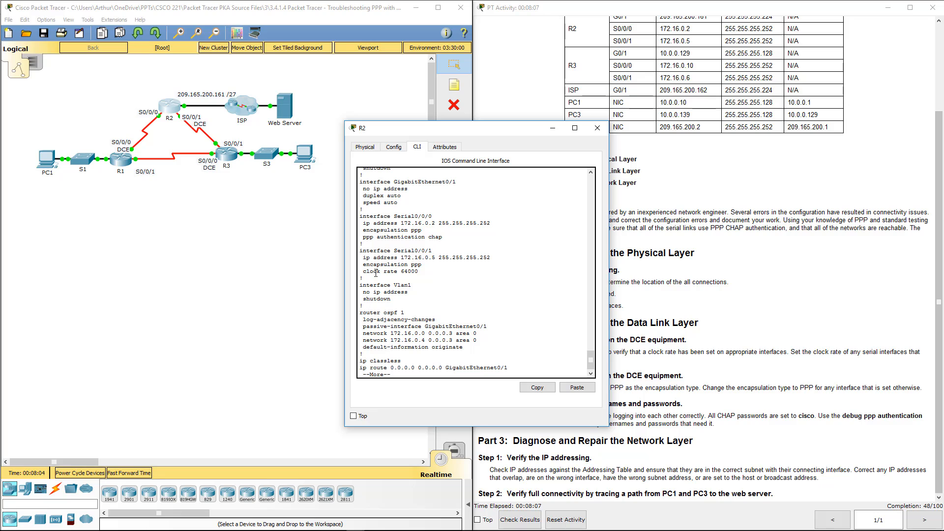
left_click_drag(370, 265, 422, 266)
left_click_drag(371, 237, 460, 237)
left_click(445, 238)
left_click(598, 128)
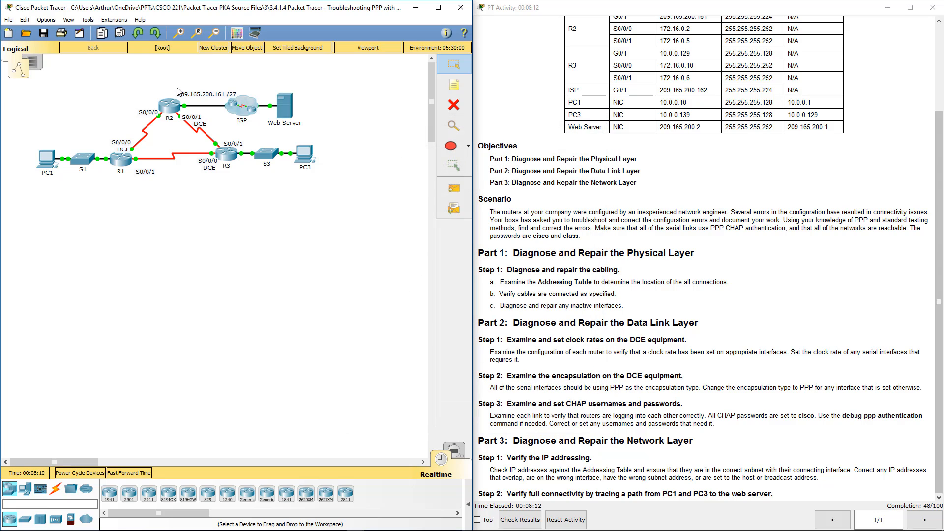
left_click(175, 106)
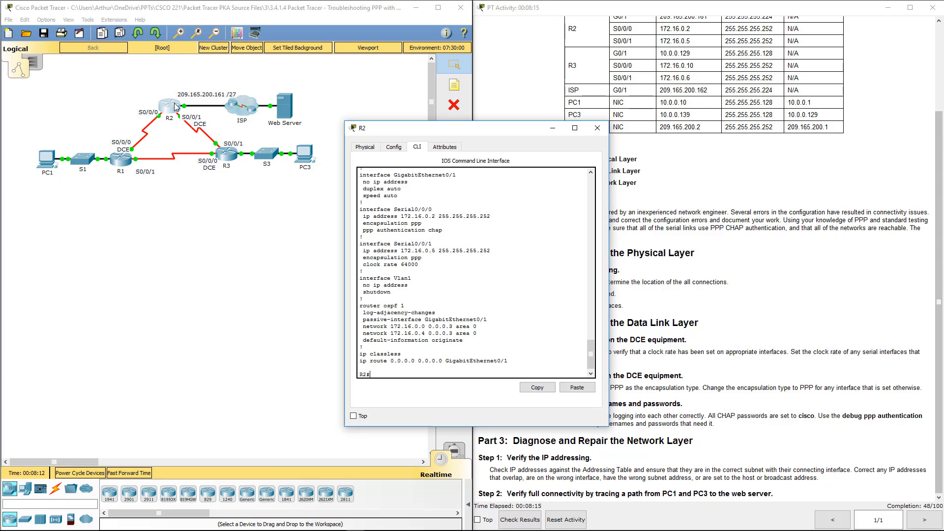
Delete R2's misspelled username R11 in global configuration.
key("q")
key("Return")
key("Return")
type("conf t")
key("Return")
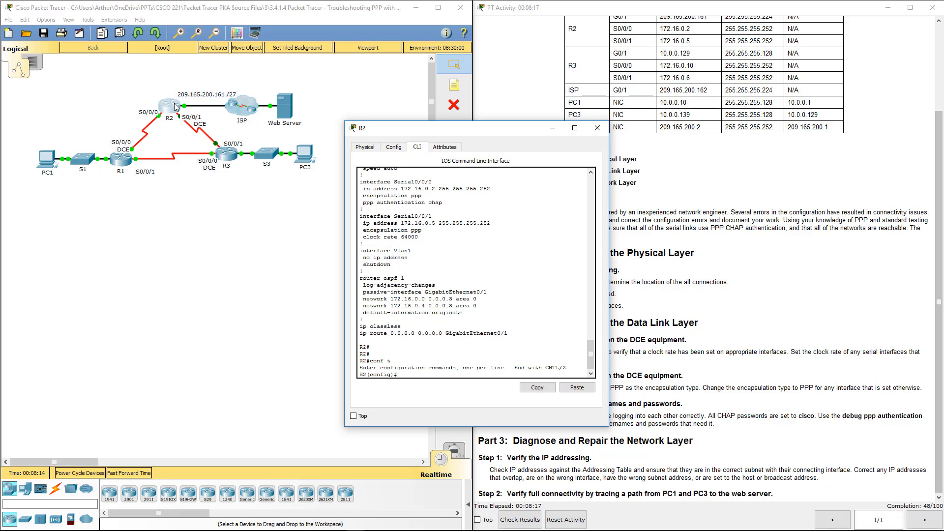
type("no user")
key("Tab")
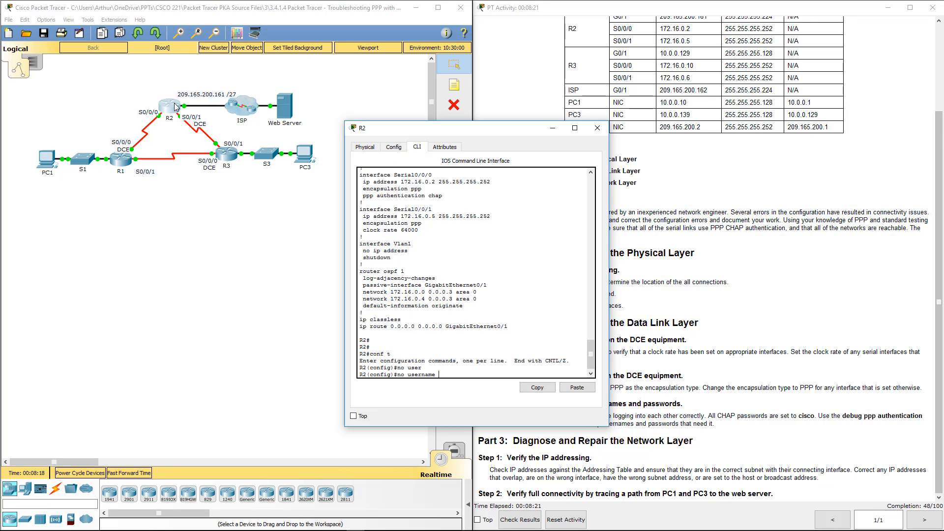
type("R11")
key("Return")
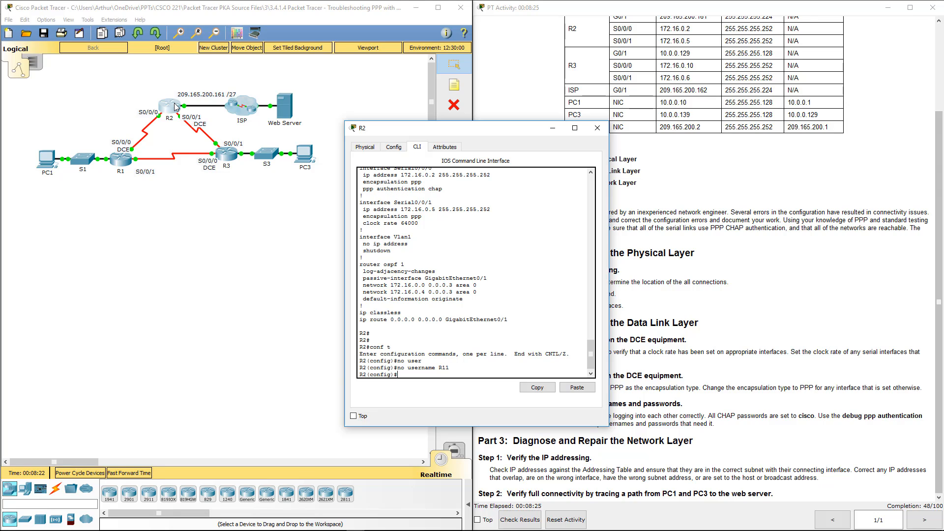
Require CHAP authentication on R2's Serial0/0/0 and Serial0/0/1.
type("int s00/0/0")
key("Return")
type("ppp")
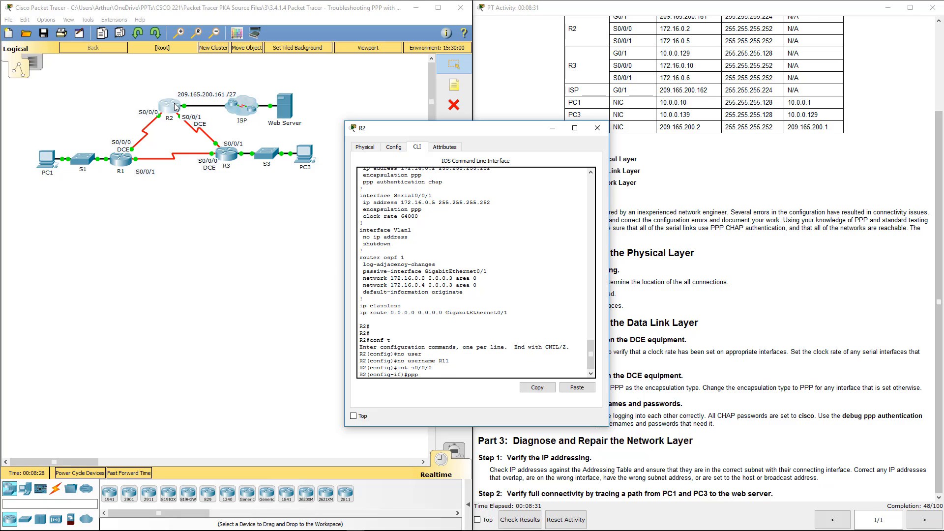
type(" au chap")
key("Return")
type("int s0/0/1")
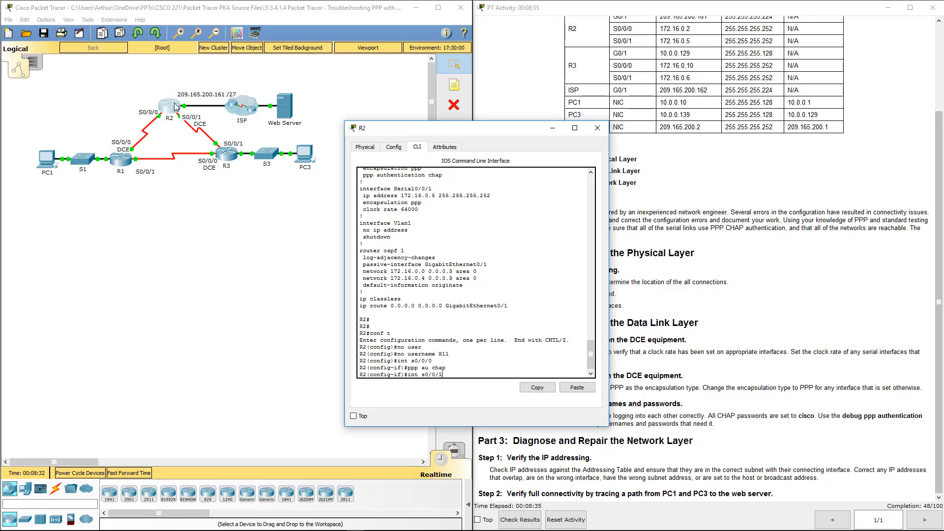
key("Return")
type("ppp au chap")
key("Return")
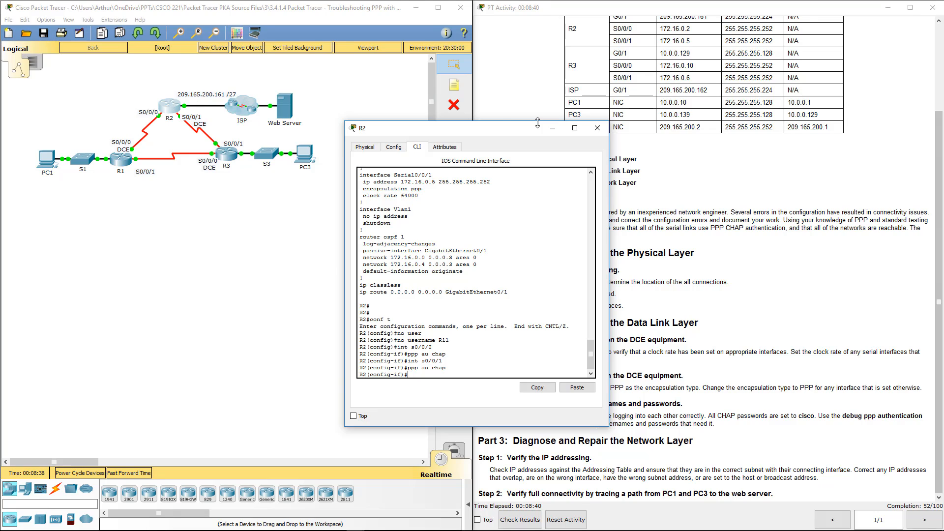
Leave configuration mode on R3 and run show run.
left_click(598, 128)
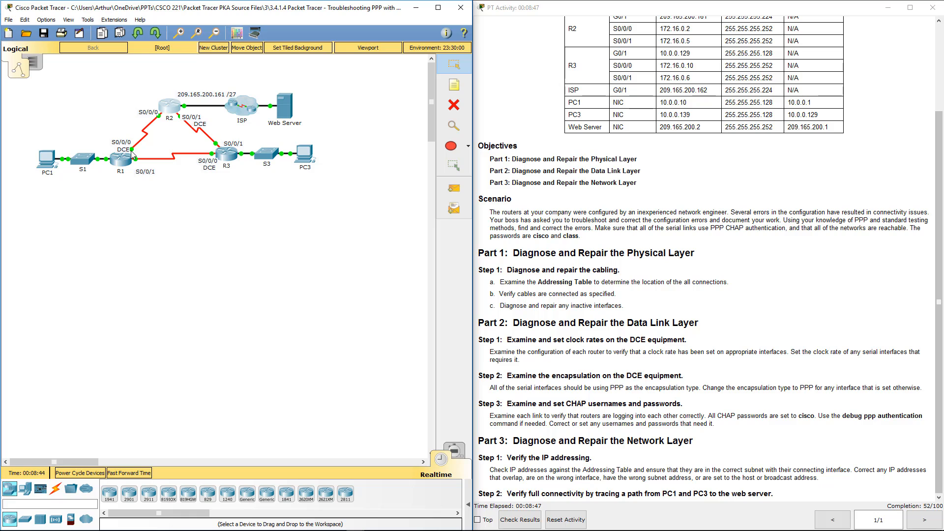
left_click(225, 156)
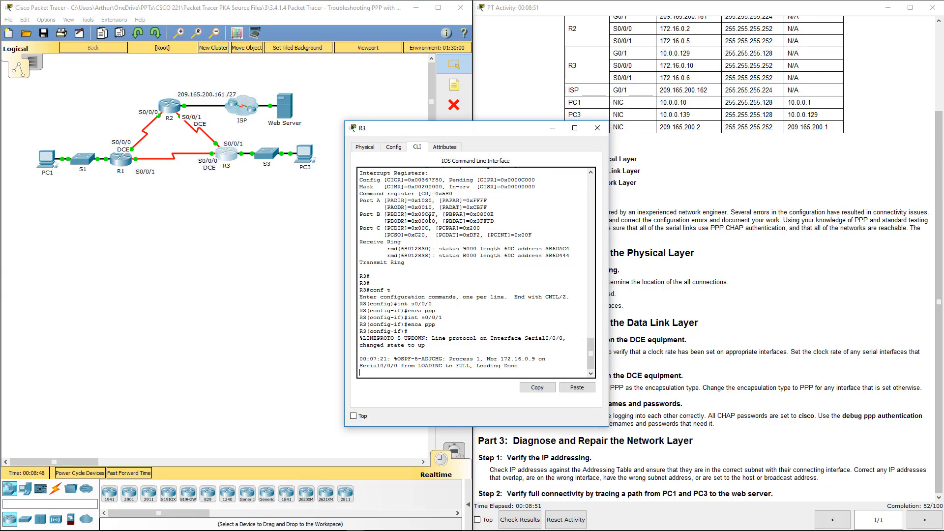
key("Return")
key("Return")
key("Return")
type("end")
key("Return")
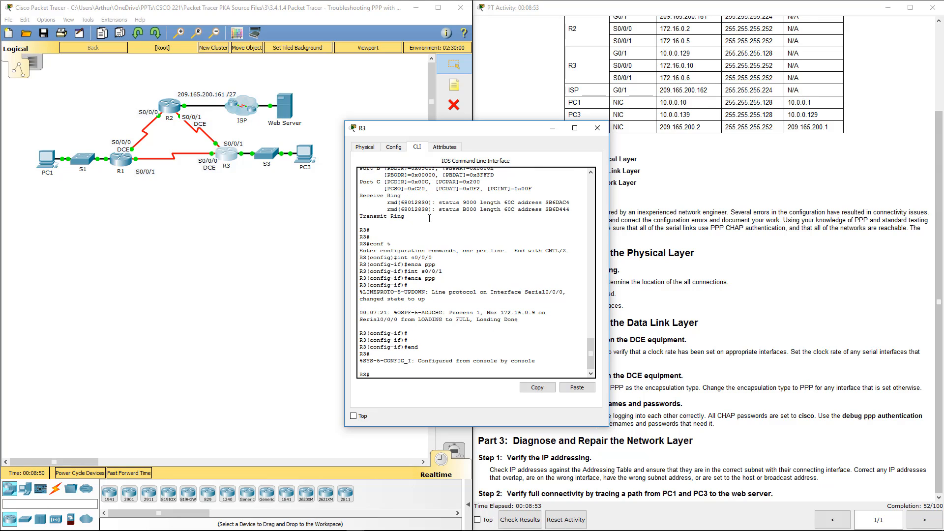
key("Return")
key("Return")
key("Return")
key("Return")
type("s")
key("Return")
key("Return")
key("Return")
key("Return")
key("Return")
key("Return")
key("Return")
key("Return")
key("Return")
key("Return")
key("Return")
key("Return")
key("Return")
key("Return")
key("Return")
key("Return")
key("Return")
key("Return")
key("Return")
key("Return")
key("Return")
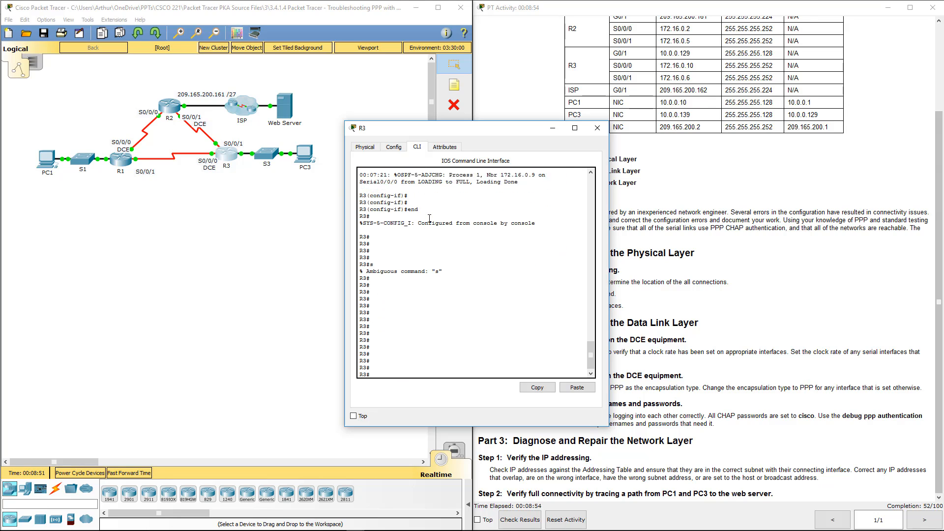
type("show run")
key("Return")
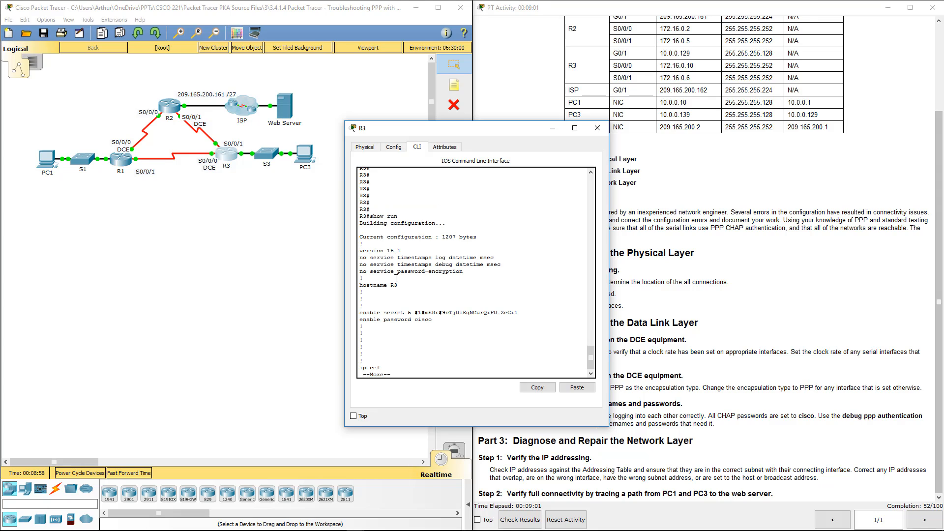
Page through R3's configuration, marking username R1, GigabitEthernet0/1 and Serial0/0/0 settings.
key("space")
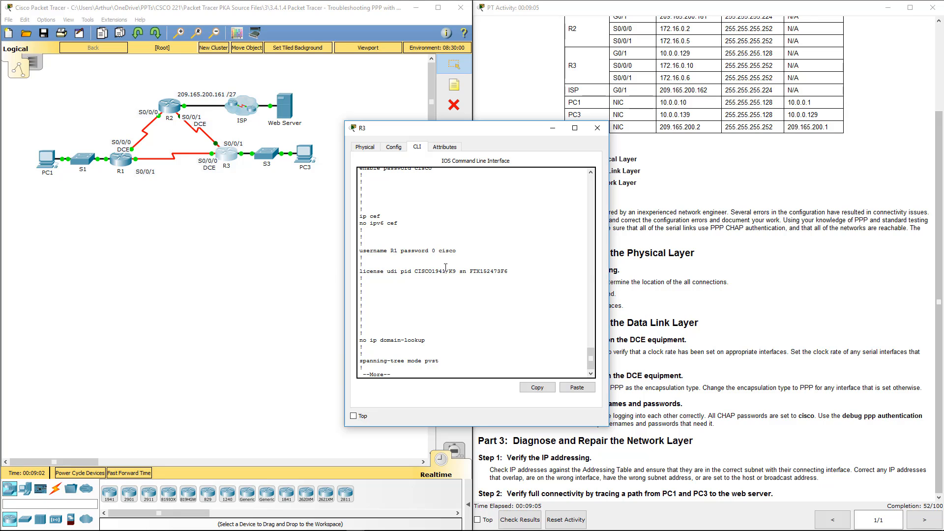
left_click_drag(368, 256, 369, 251)
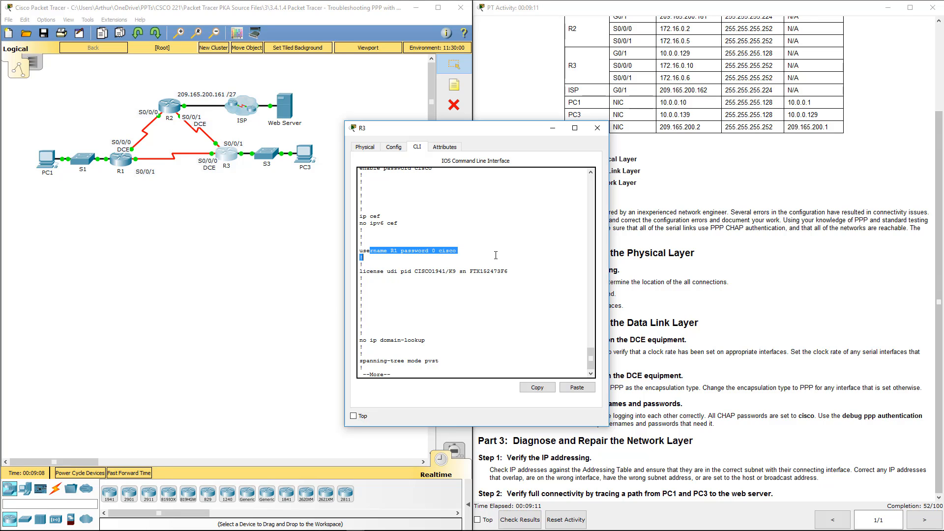
key("space")
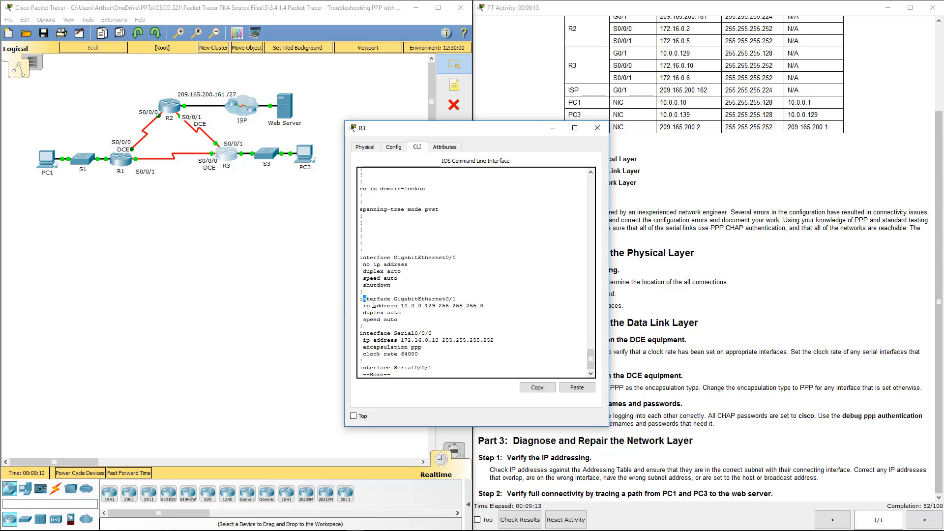
left_click_drag(363, 299, 401, 312)
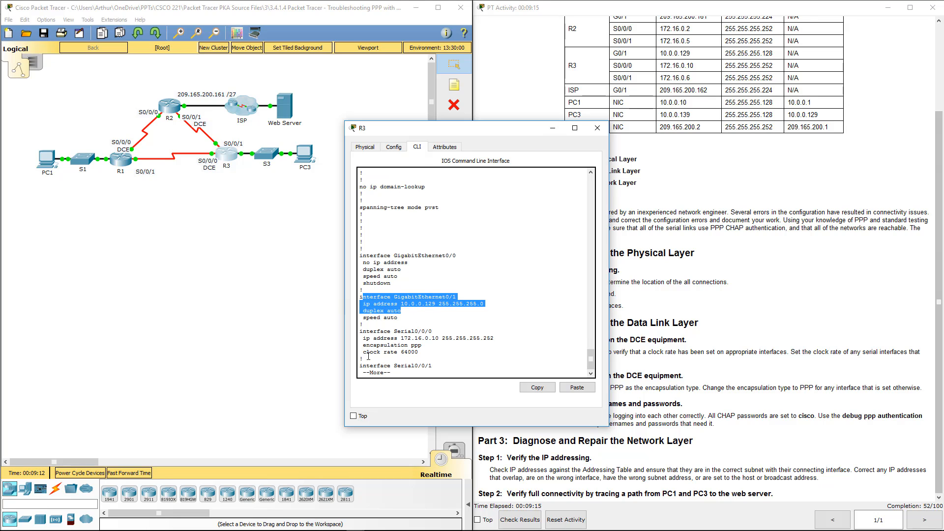
left_click_drag(377, 346, 418, 353)
Page to Serial0/0/1, noting it uses PAP instead of CHAP, and end the listing.
key("space")
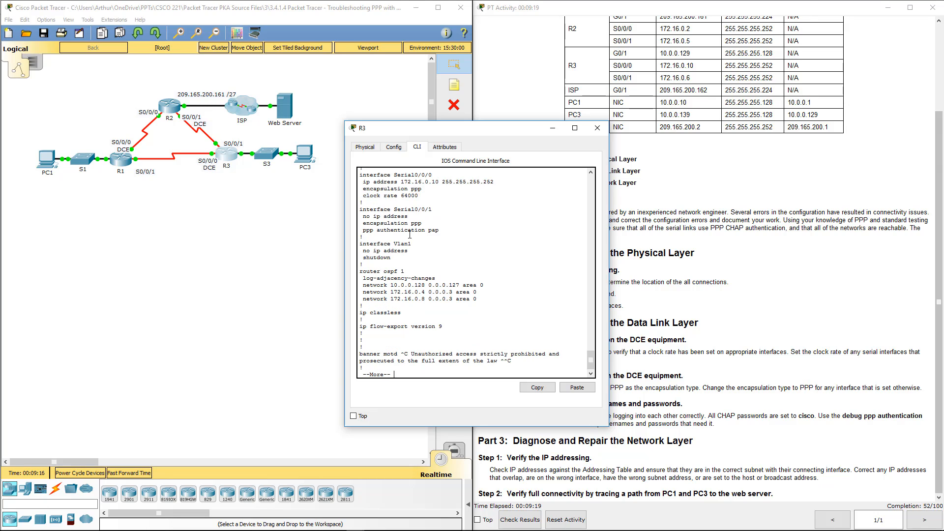
left_click_drag(437, 231, 364, 230)
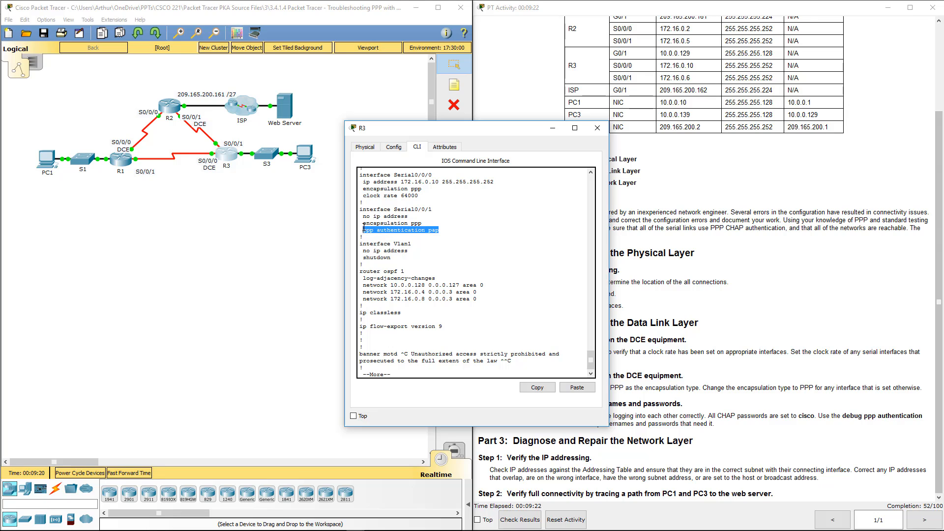
left_click(458, 226)
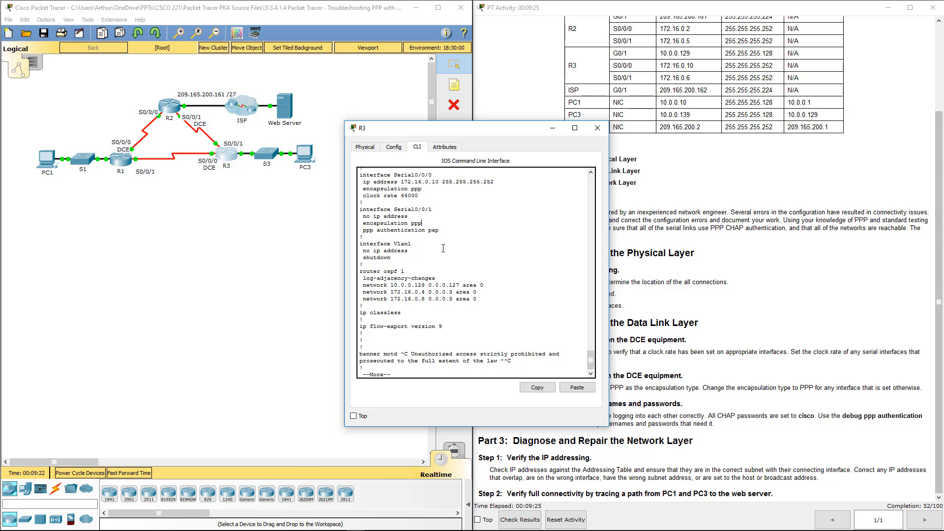
key("ctrl+c")
In global configuration on R3, create a username entry for R2 with the lab password.
type("conf ")
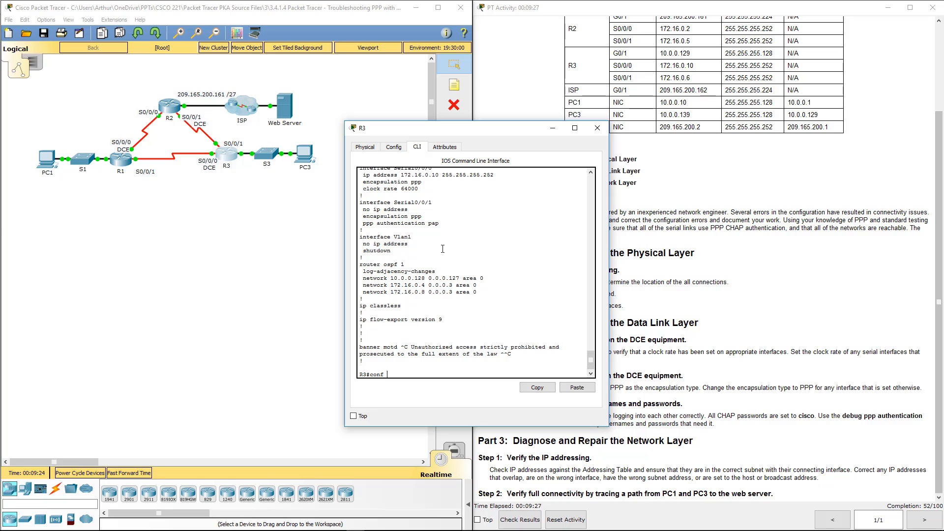
type("t")
key("Return")
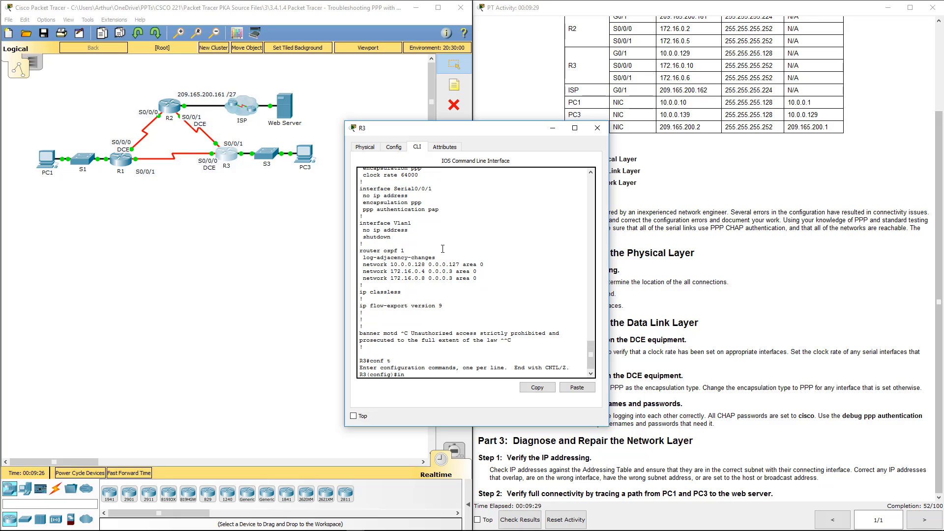
key("BackSpace")
key("BackSpace")
type("us")
key("Tab")
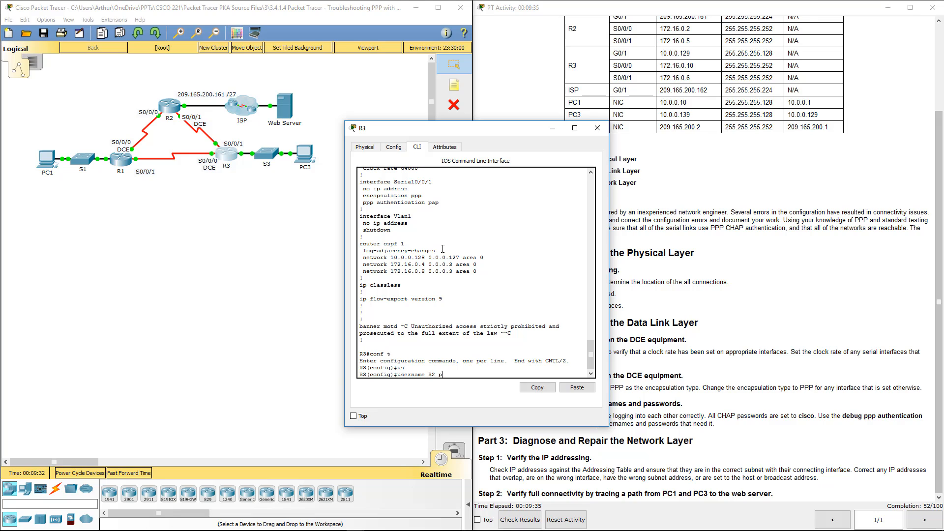
type("R2 password cisco")
key("Return")
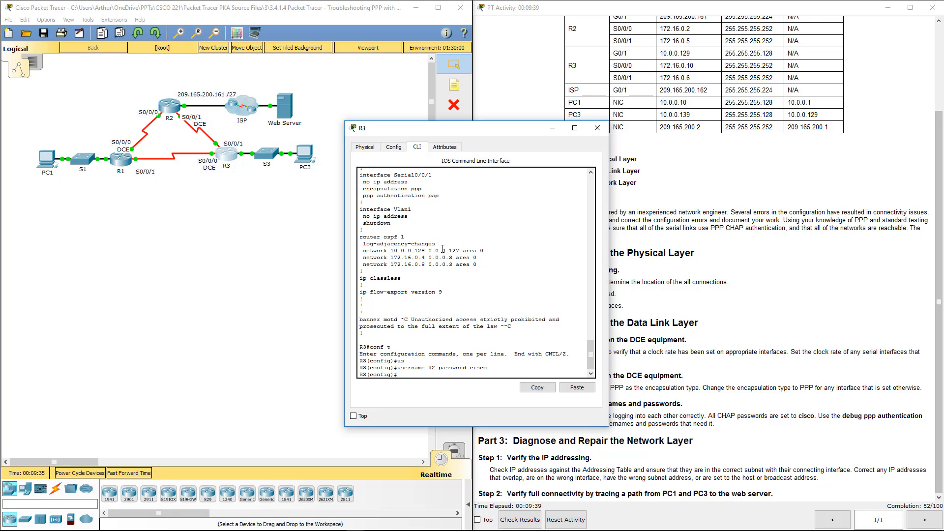
key("Return")
key("Return")
Apply ppp authentication chap to R3's Serial0/0/0 and Serial0/0/1 interfaces.
type("int s0/0/0")
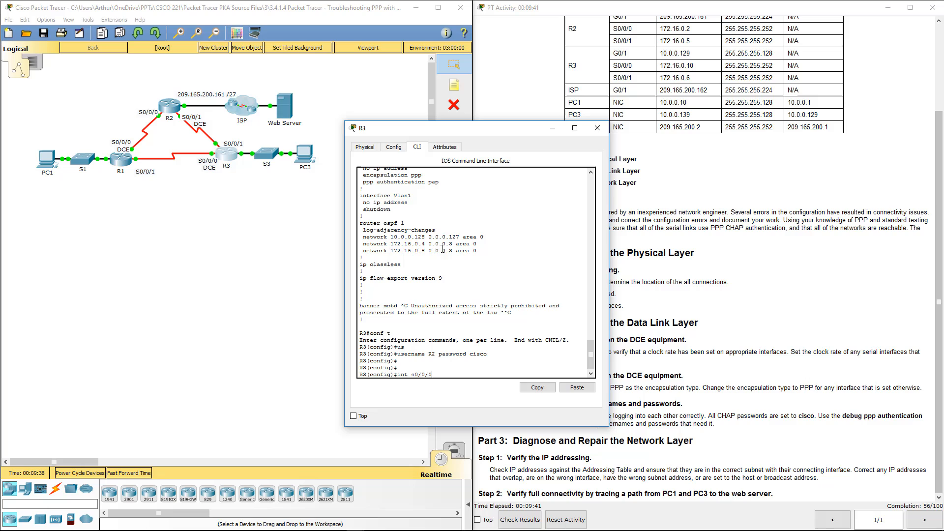
key("Return")
type("ppp")
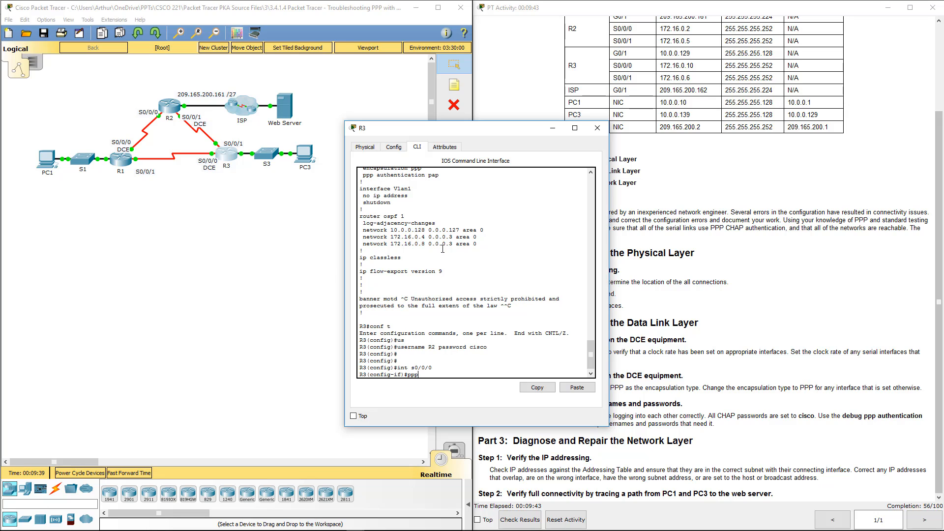
type(" au chap")
key("Return")
key("Up")
key("Up")
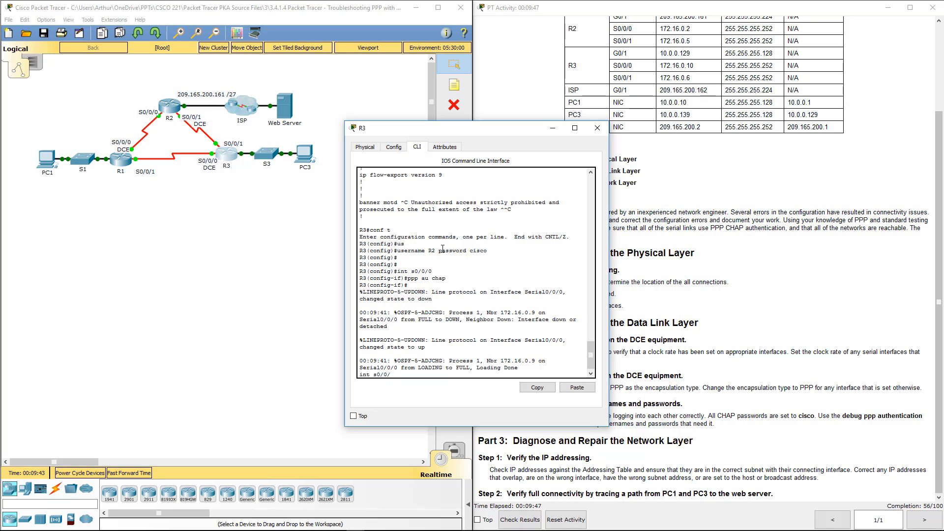
key("BackSpace")
type("1")
key("Return")
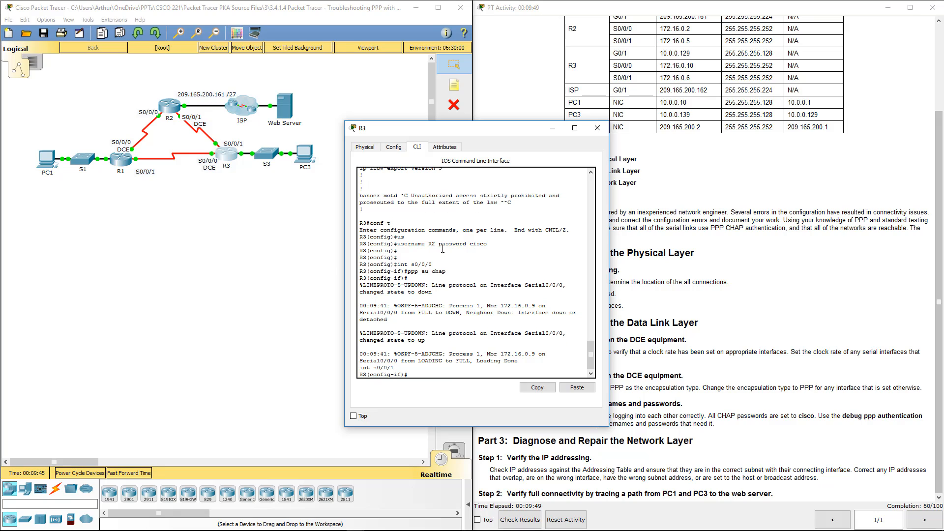
key("Up")
key("Up")
key("Return")
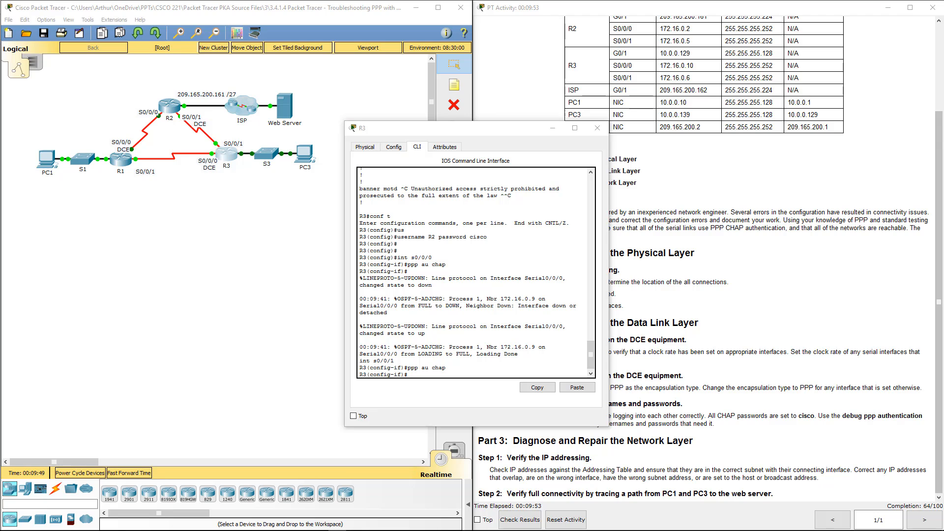
Close R3's device window.
left_click(596, 130)
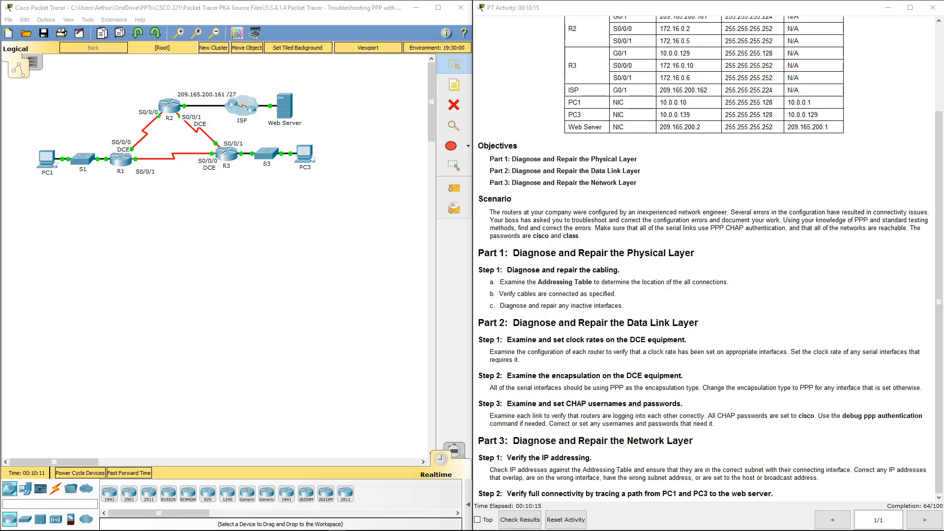
On R1, leave configuration mode and run show ip int brief in a widened window.
left_click(119, 154)
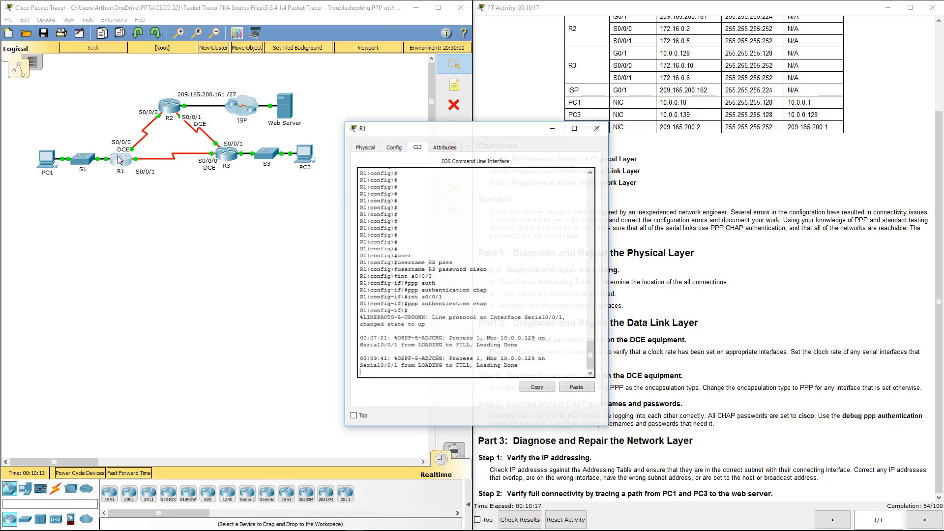
key("Return")
key("Return")
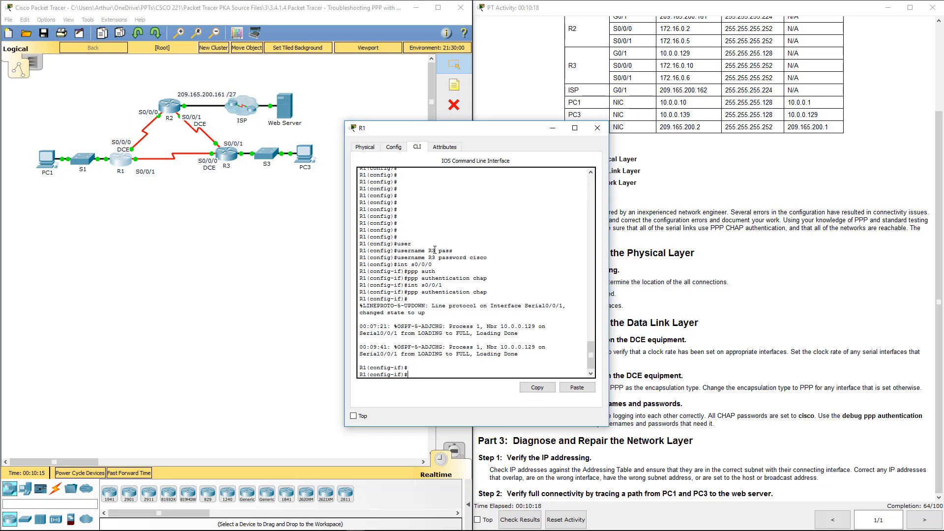
type("end")
key("Return")
key("Return")
key("Return")
key("Return")
key("Return")
type("sh")
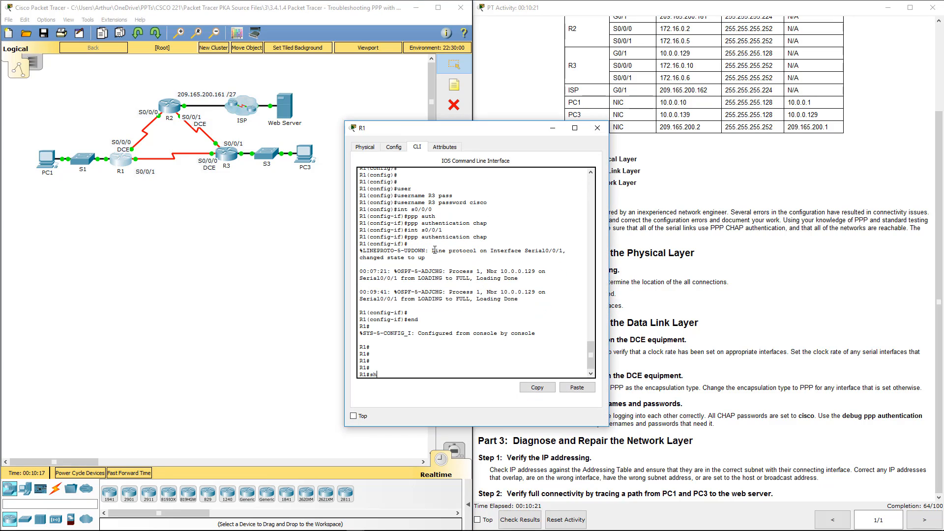
type("ow ip int brief")
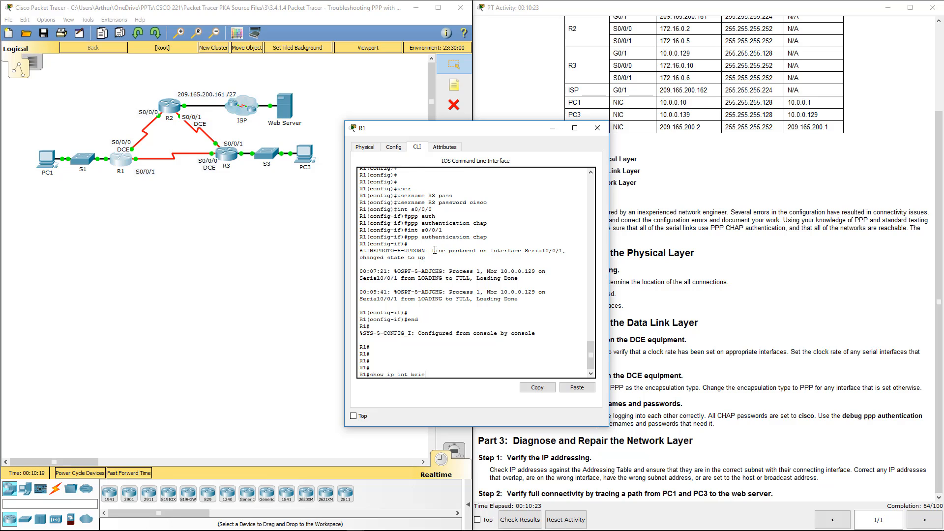
key("Return")
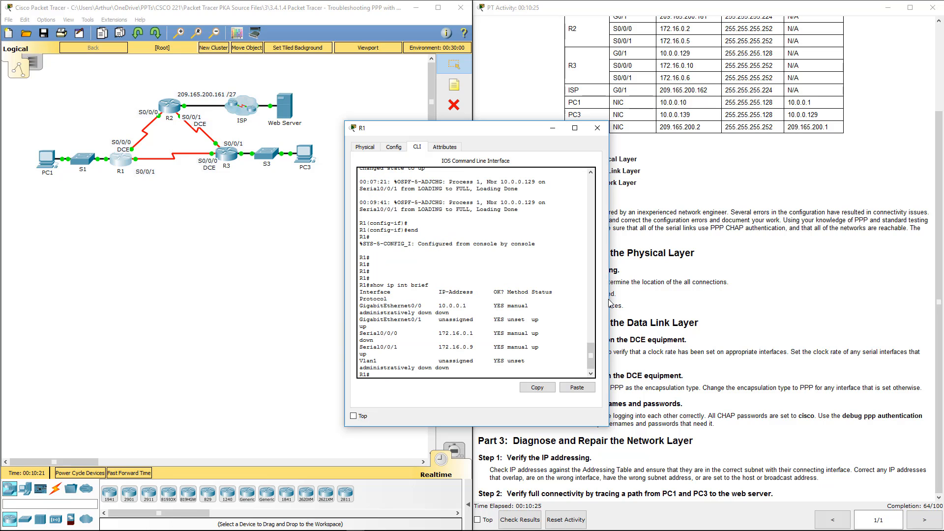
left_click_drag(610, 297, 732, 304)
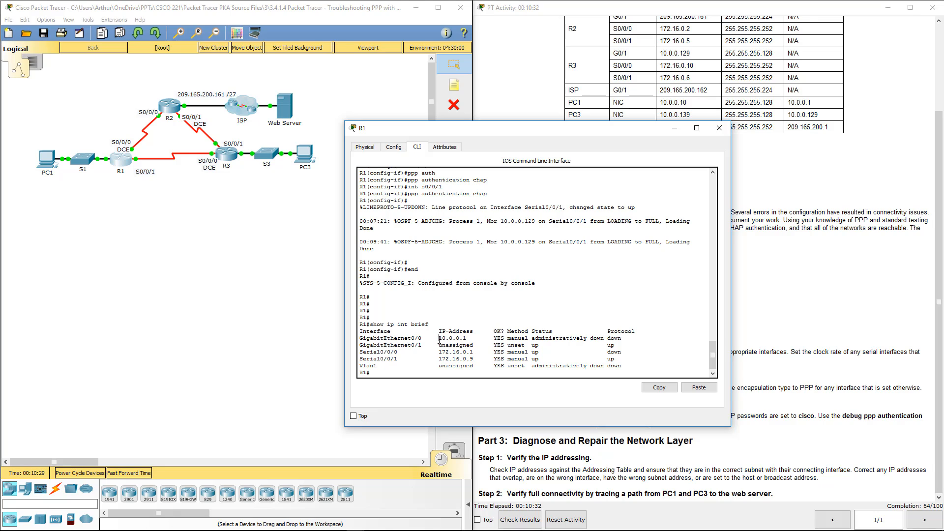
Compare R1's 10.0.0.1 on G0/0 and 172.16.0.1 on S0/0/0 with the Addressing Table's G0/1 entry.
left_click_drag(439, 339, 472, 339)
left_click_drag(581, 129, 303, 138)
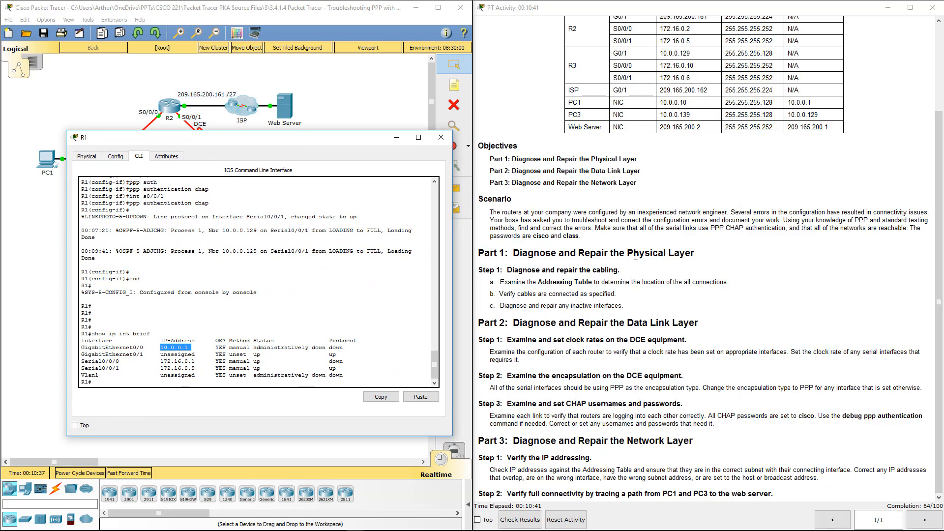
left_click(588, 220)
scroll(587, 221, "up", 3)
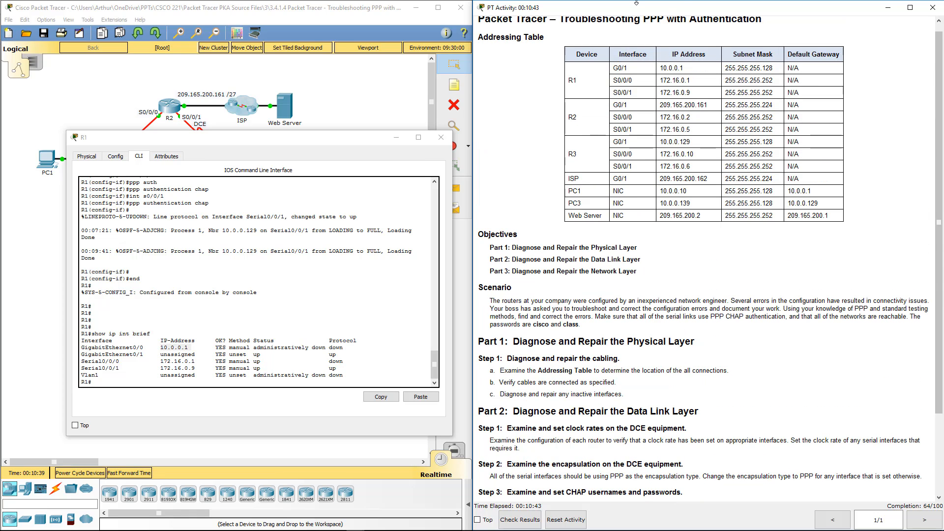
left_click_drag(613, 68, 639, 67)
left_click_drag(133, 347, 202, 348)
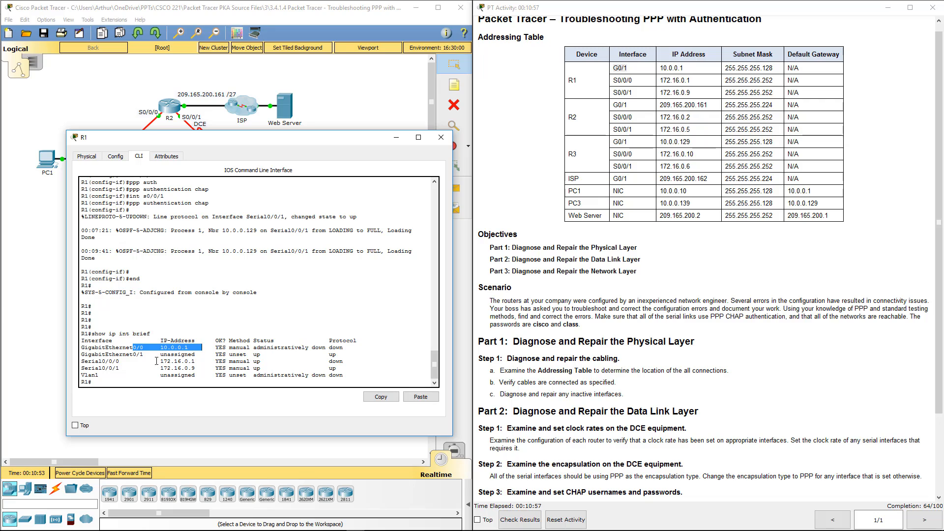
left_click_drag(157, 361, 197, 360)
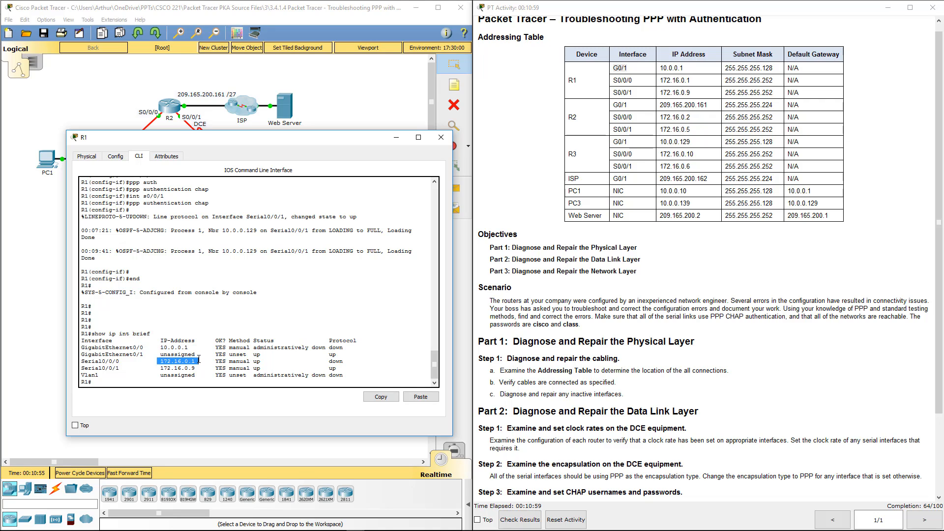
left_click(192, 361)
left_click_drag(171, 362, 196, 362)
Enter global configuration on R1 and select interface GigabitEthernet0/0.
key("Return")
key("Return")
type("con")
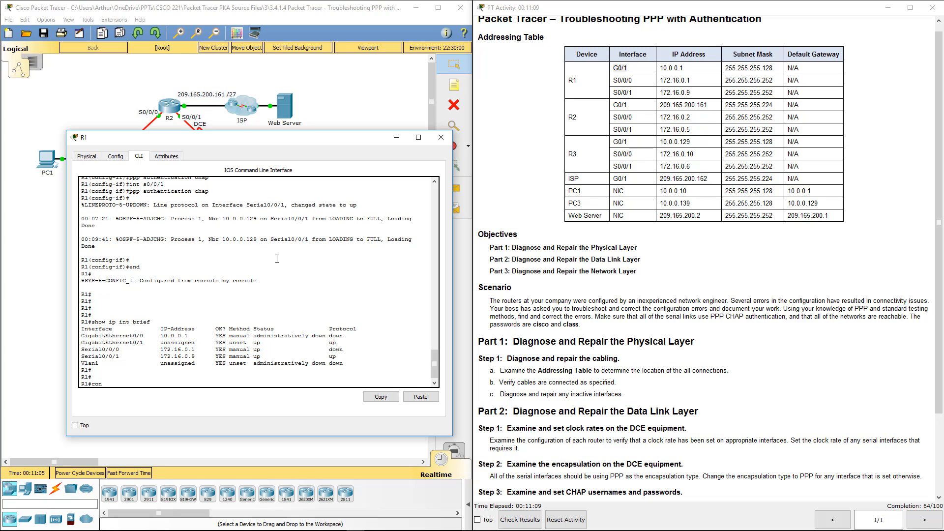
type("f t")
key("Return")
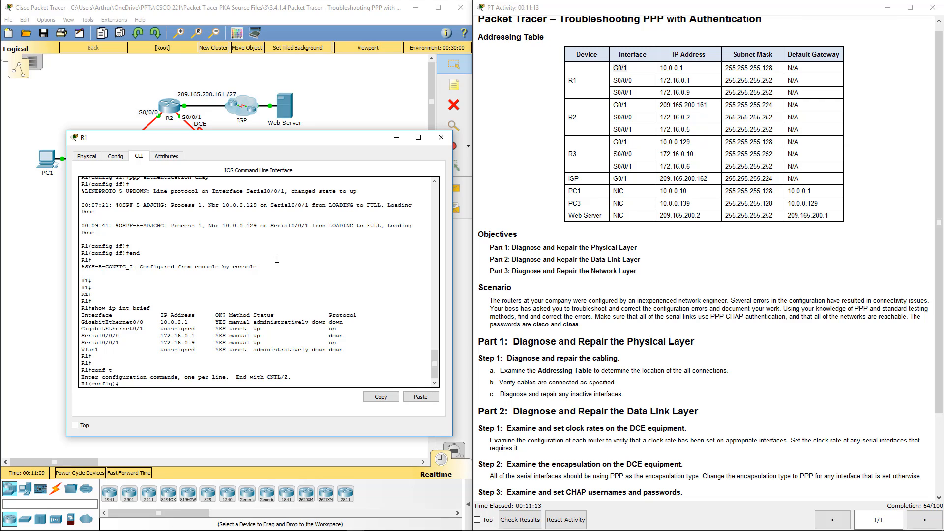
type("int g0/0/")
key("Return")
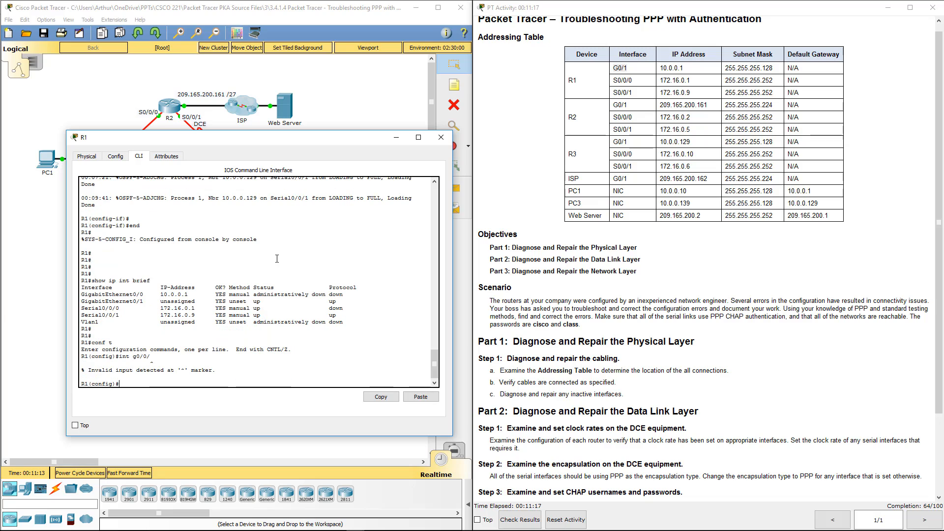
key("Up")
key("BackSpace")
key("Return")
Remove the 10.0.0.1 255.255.255.128 address from R1's G0/0 with no ip address.
type("nfig-if)#n")
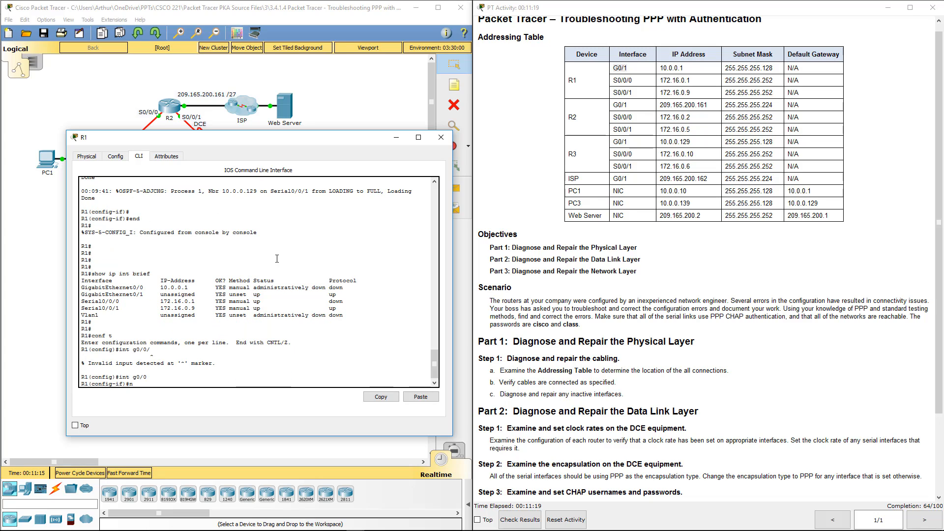
type("o ip")
key("Return")
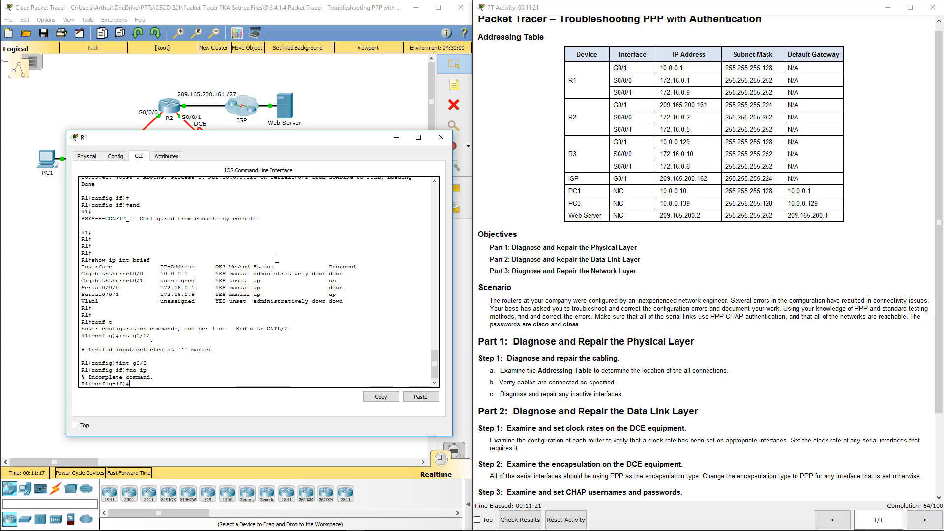
key("Up")
type("10.0.0.")
key("Return")
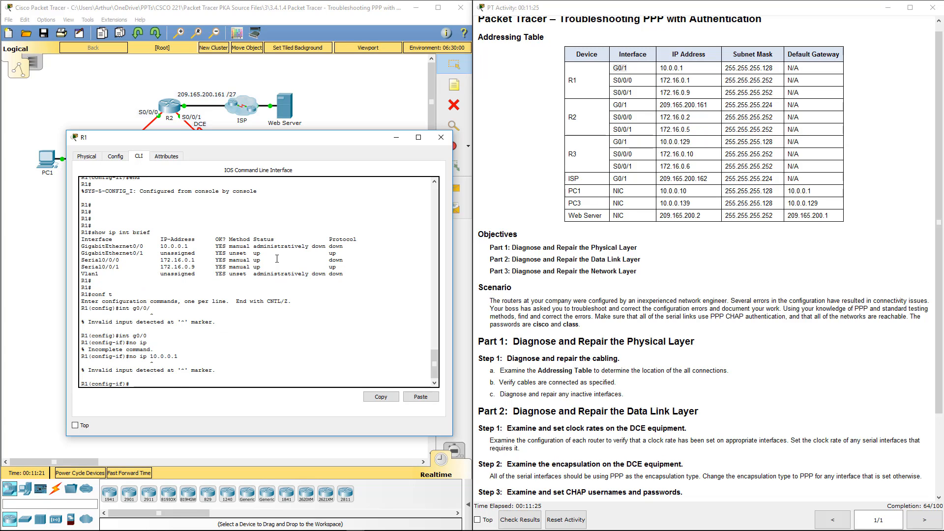
key("Up")
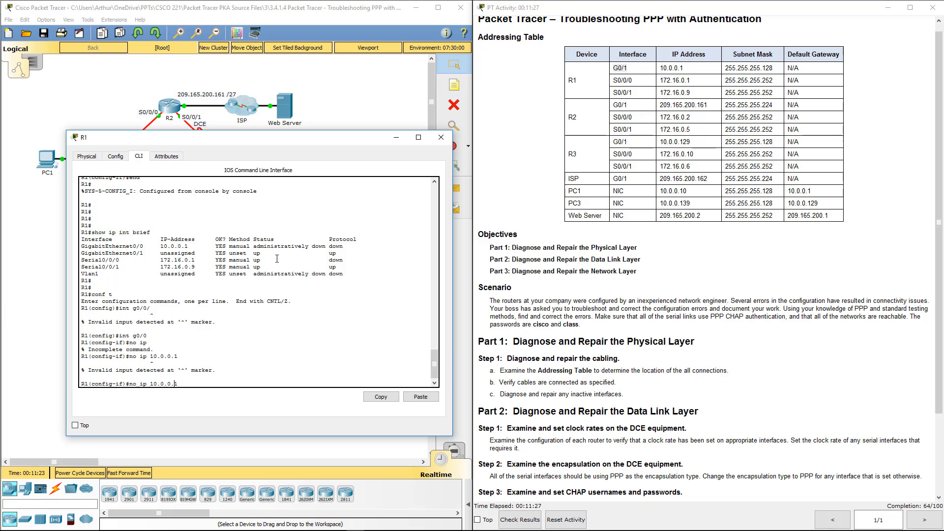
type("add")
key("Return")
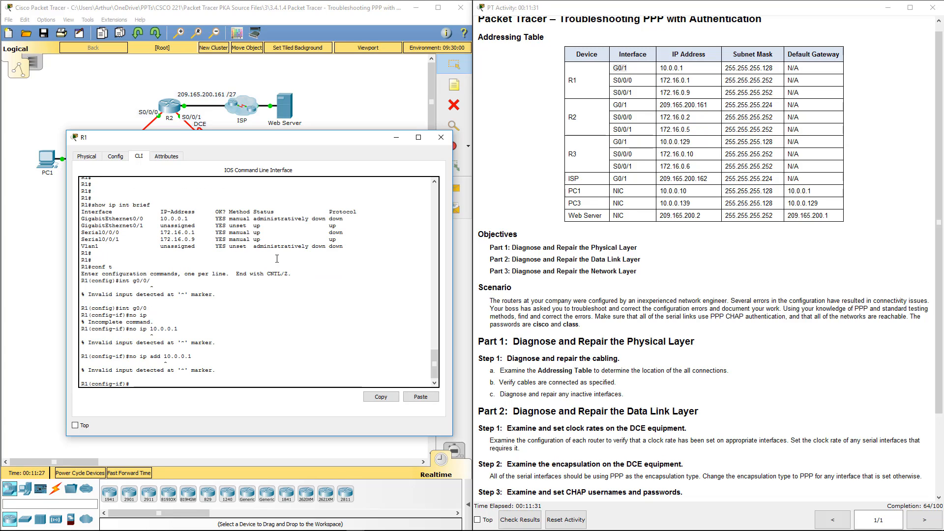
type("no ip add")
key("Tab")
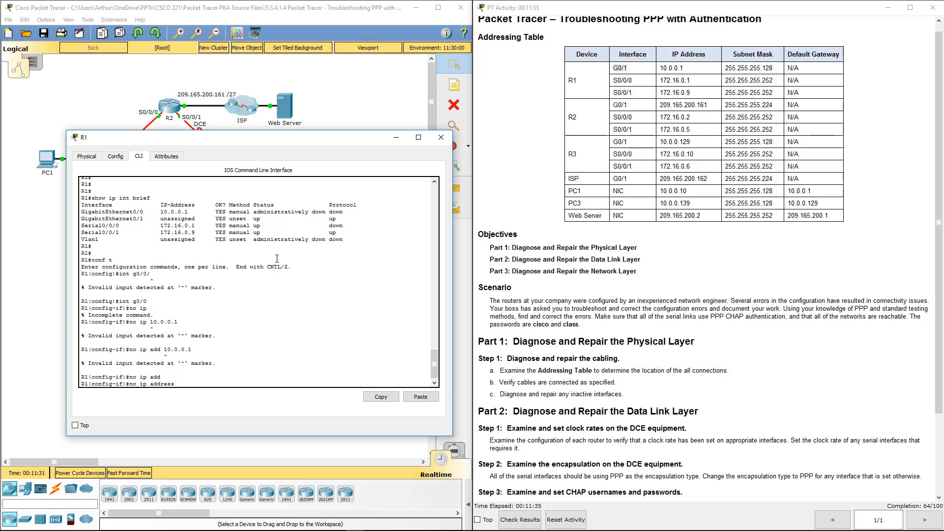
type("10.0.0.1 255.255.255.128")
key("Return")
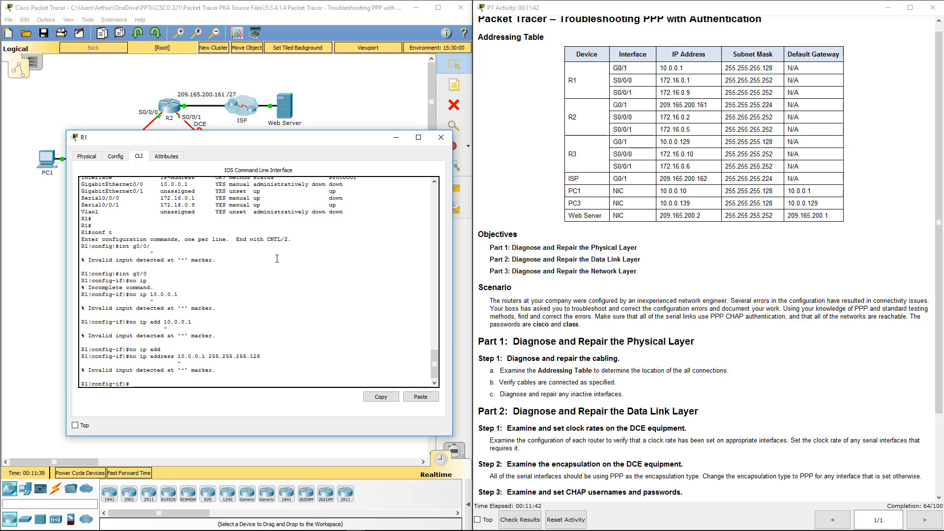
key("Up")
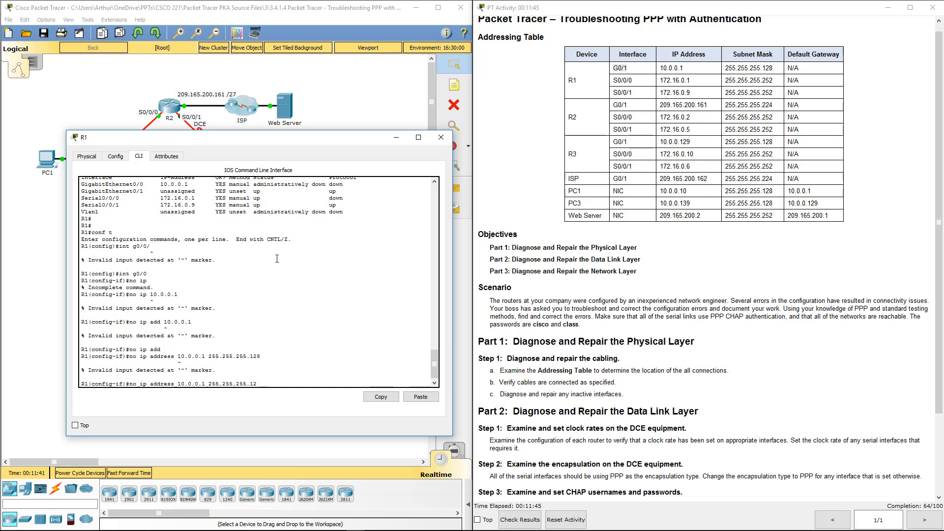
key("BackSpace")
key("BackSpace")
key("BackSpace")
key("BackSpace")
key("BackSpace")
key("BackSpace")
key("BackSpace")
key("BackSpace")
key("BackSpace")
key("BackSpace")
key("BackSpace")
key("BackSpace")
key("BackSpace")
key("BackSpace")
key("BackSpace")
key("BackSpace")
key("BackSpace")
key("BackSpace")
key("BackSpace")
key("BackSpace")
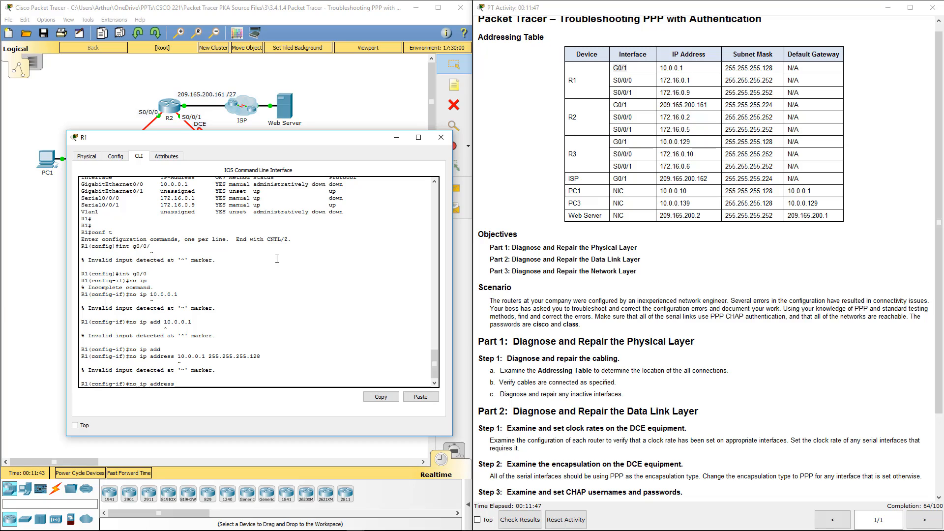
key("Return")
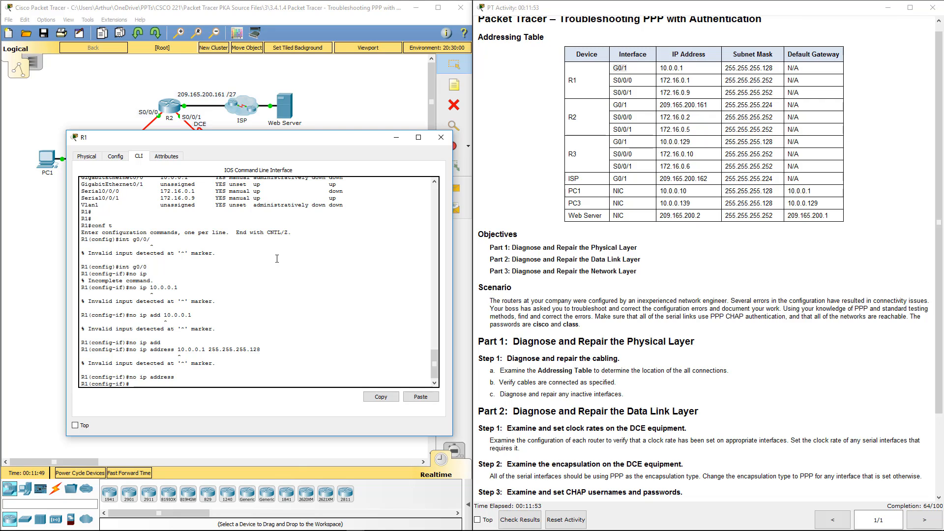
Switch to configuring interface G0/1 on R1.
type("int g0/0")
key("BackSpace")
type("1")
Give R1's G0/1 address 10.0.0.1 255.255.255.128 and enable it with no shutdown.
key("Return")
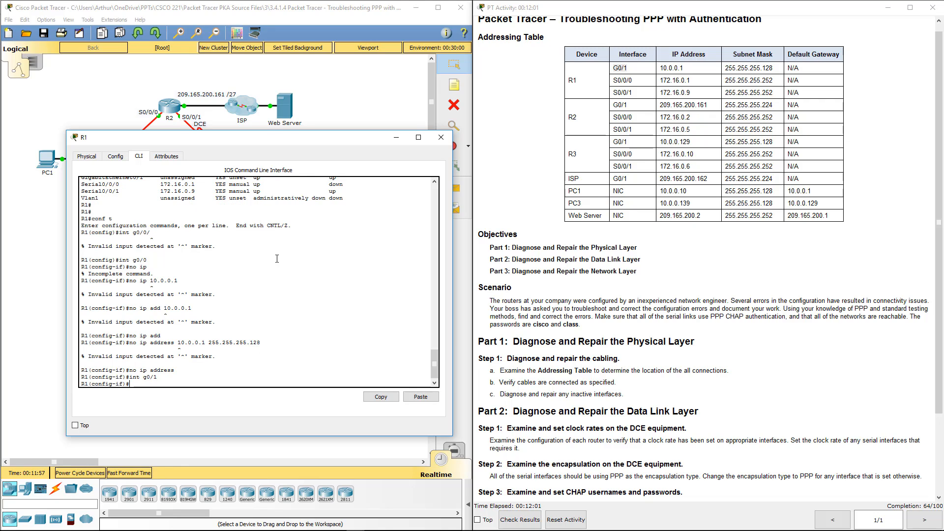
type("ip address 10.0")
key("Up")
key("Up")
key("Up")
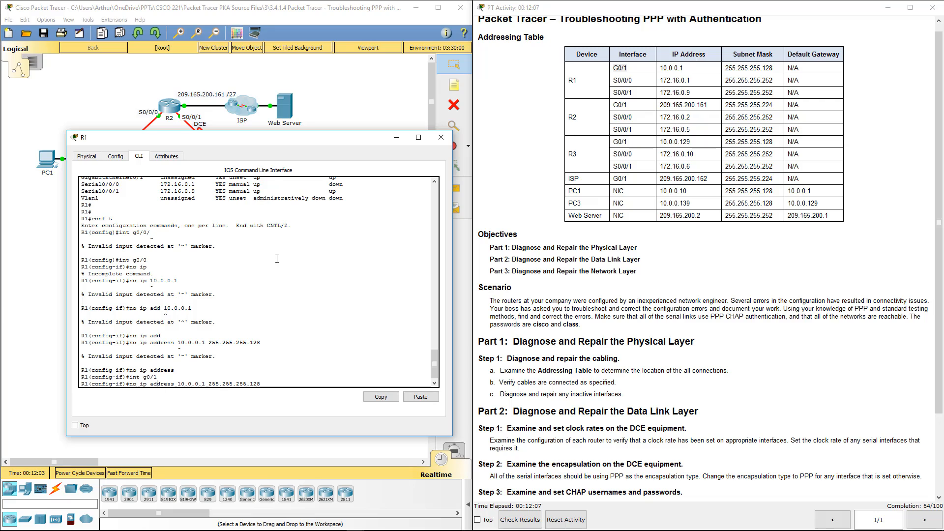
key("BackSpace")
key("BackSpace")
key("BackSpace")
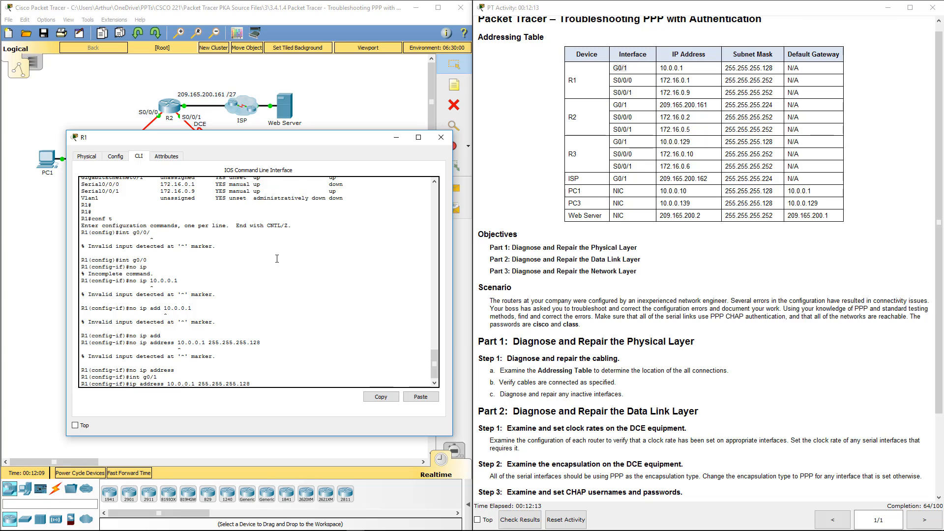
key("Return")
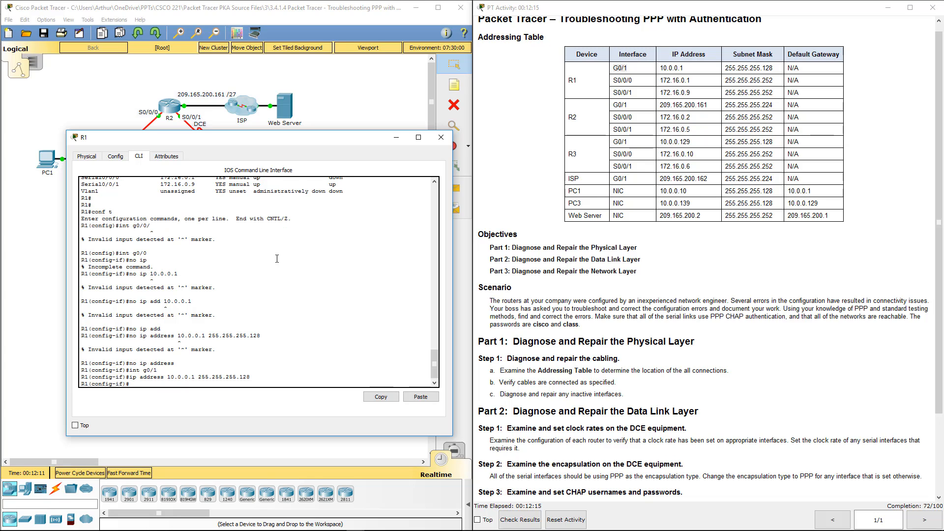
type("no sh")
key("Return")
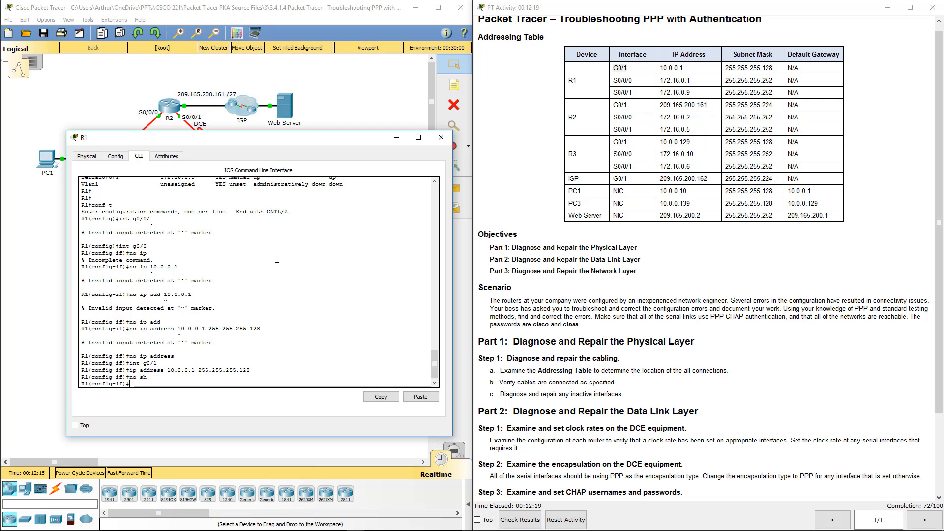
Give R1's S0/0/0 address 172.16.0.1 255.255.255.252 and enable it with no shutdown.
type("int s0/0/0")
key("Return")
type("ip add")
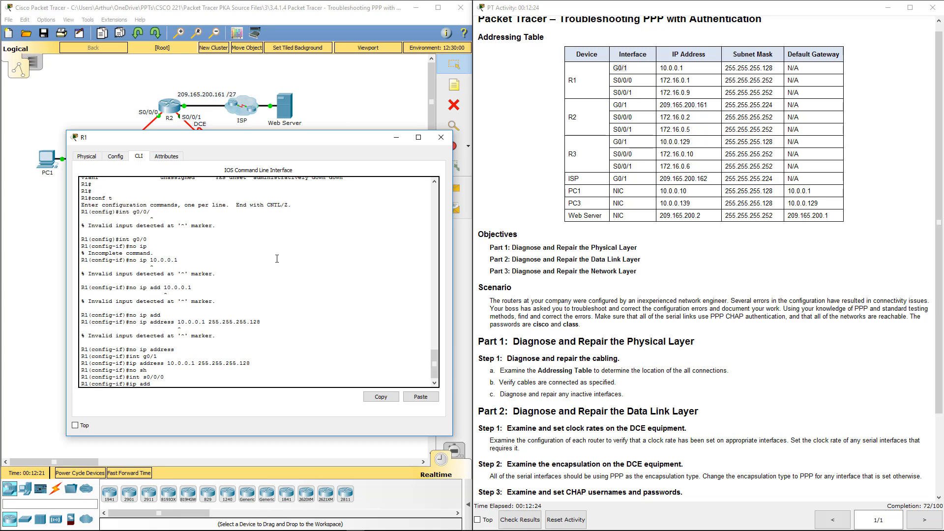
type(" 172.16.0.1 255.255.255.252")
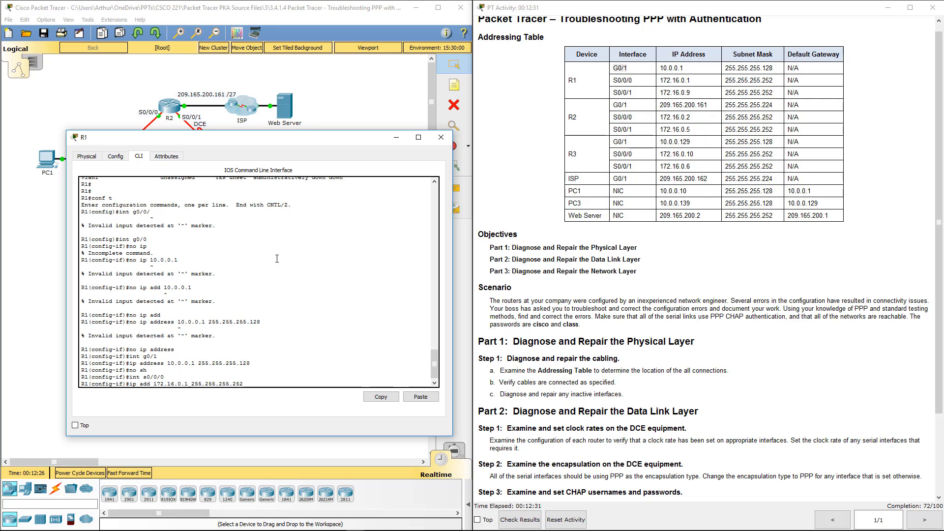
key("Return")
type("no shu")
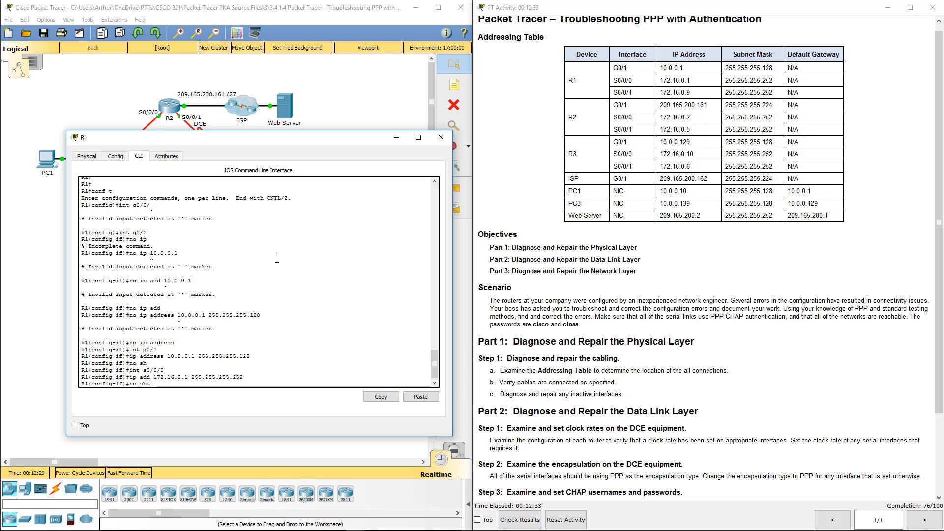
key("Return")
type("'")
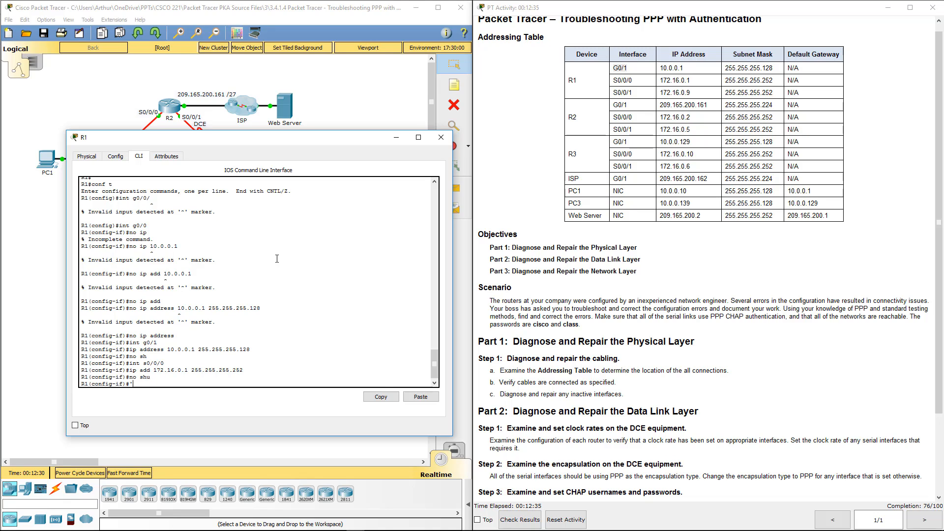
key("BackSpace")
Close R1's window, then on R2 leave configuration mode and run show ip int brief.
left_click(441, 138)
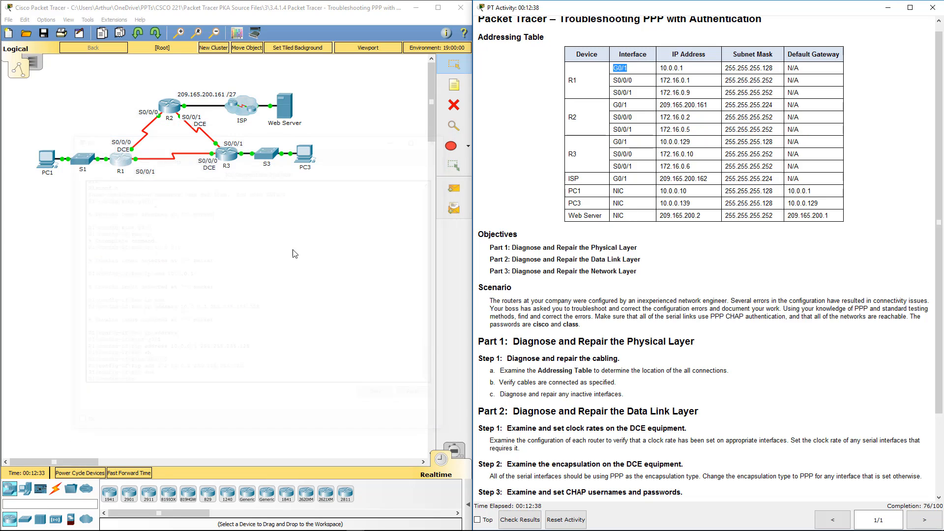
left_click(168, 106)
key("Return")
type("end")
key("Return")
key("Return")
key("Return")
key("Return")
key("Return")
key("Return")
key("Return")
key("Return")
key("Return")
key("Return")
key("Return")
key("Return")
key("Return")
key("Return")
key("Return")
key("Return")
key("Return")
key("Return")
key("Return")
key("Return")
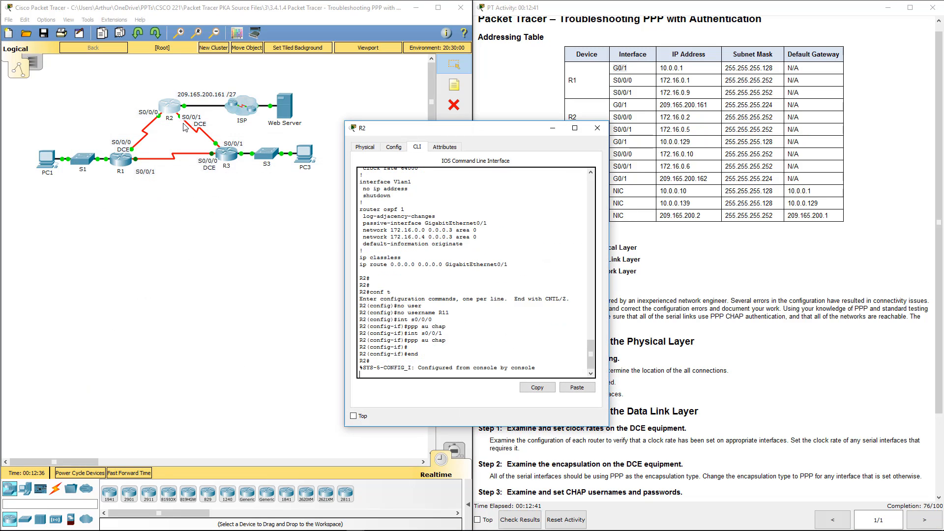
key("Return")
key("Return")
key("Return")
key("Return")
key("Return")
key("Return")
key("Return")
type("sh")
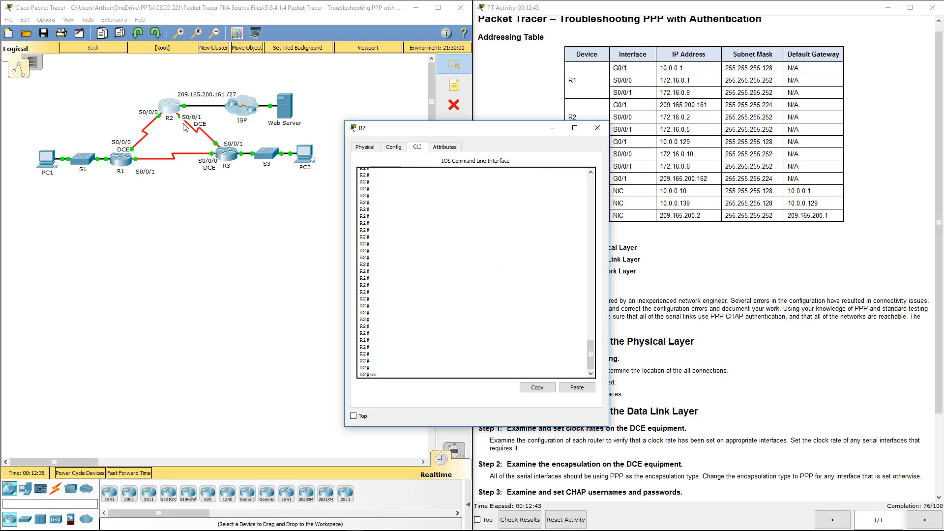
type("ow ip int brief")
key("Return")
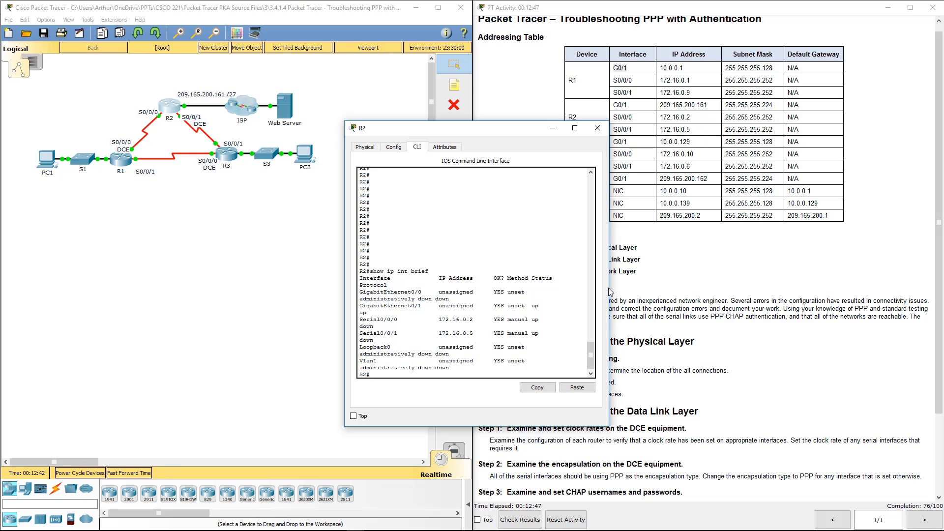
Compare R2's output with the Addressing Table: G0/1 unassigned, Serial0/0/0 up but protocol down.
left_click_drag(608, 291, 727, 291)
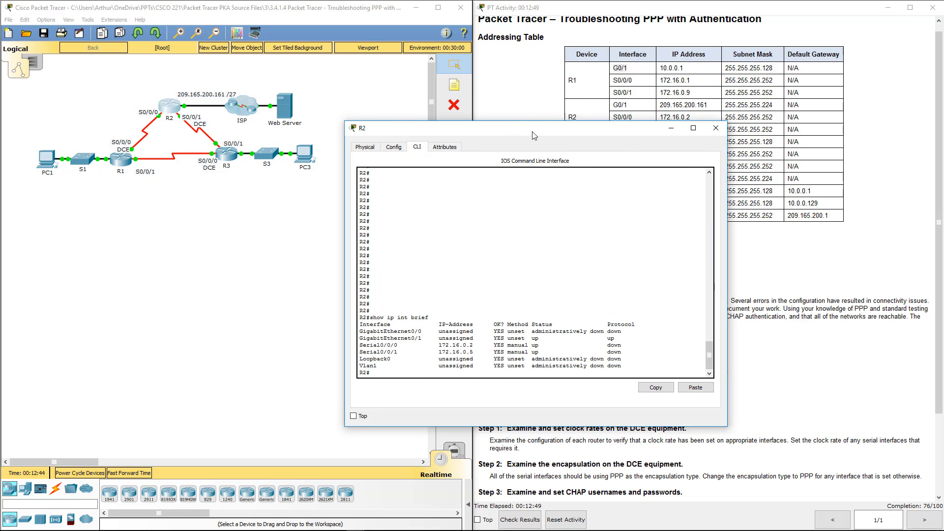
left_click_drag(539, 129, 326, 85)
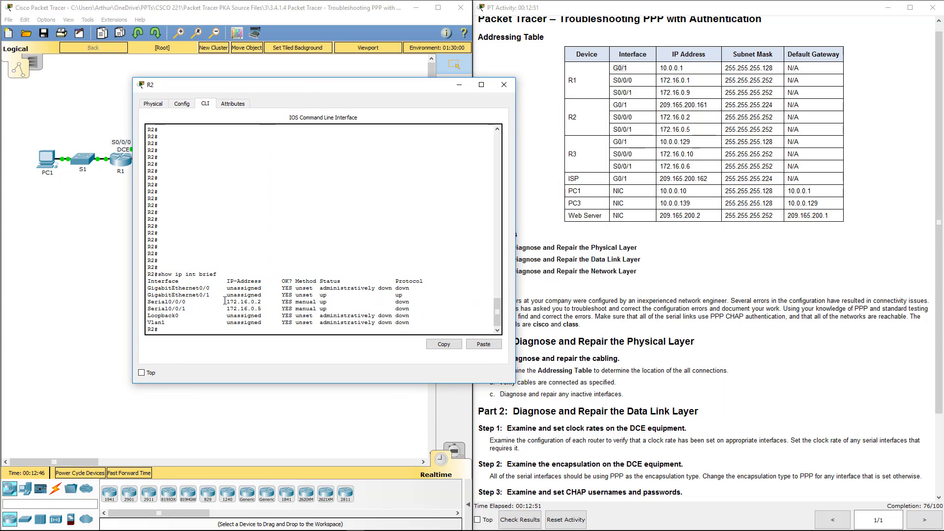
left_click_drag(224, 300, 426, 307)
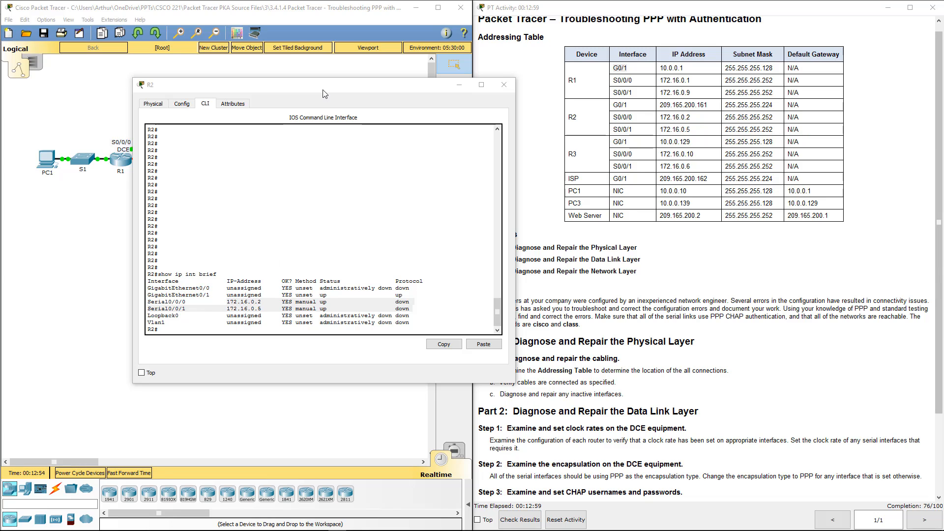
left_click_drag(324, 92, 277, 135)
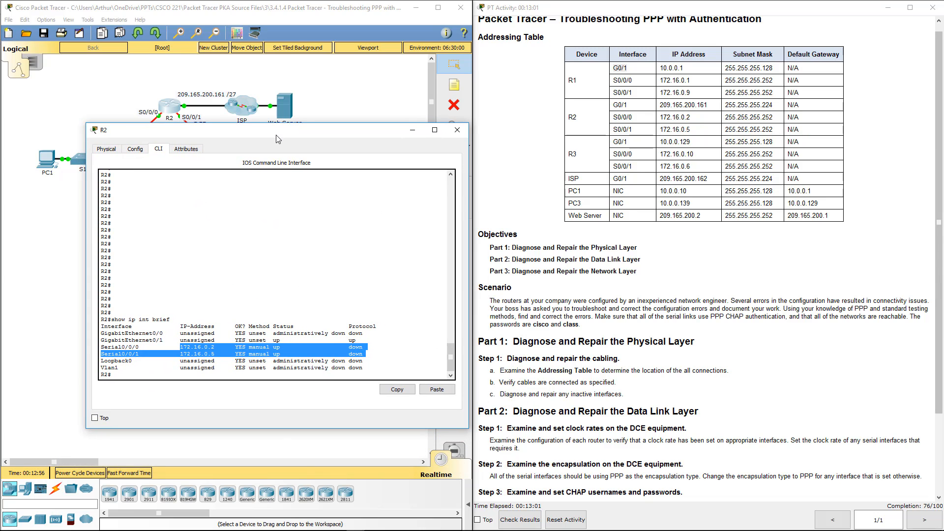
left_click_drag(177, 340, 211, 341)
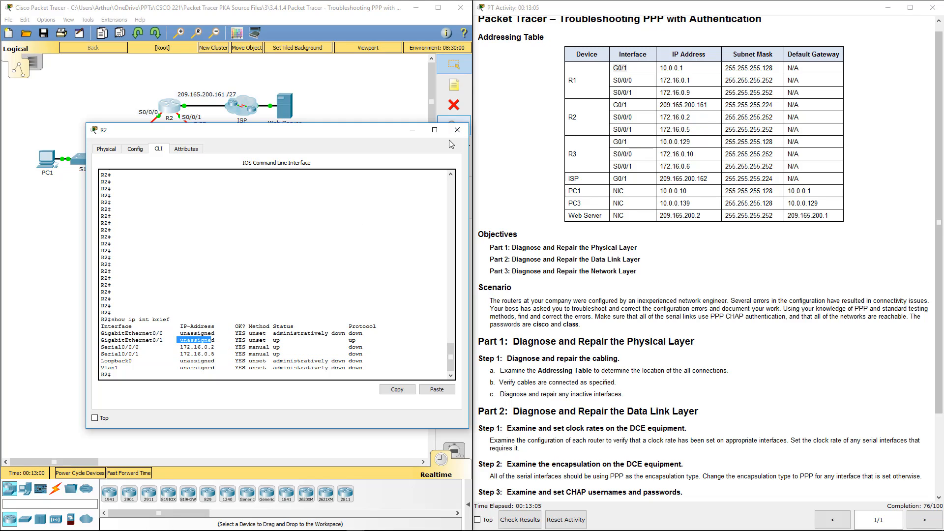
left_click(271, 343)
double_click(276, 347)
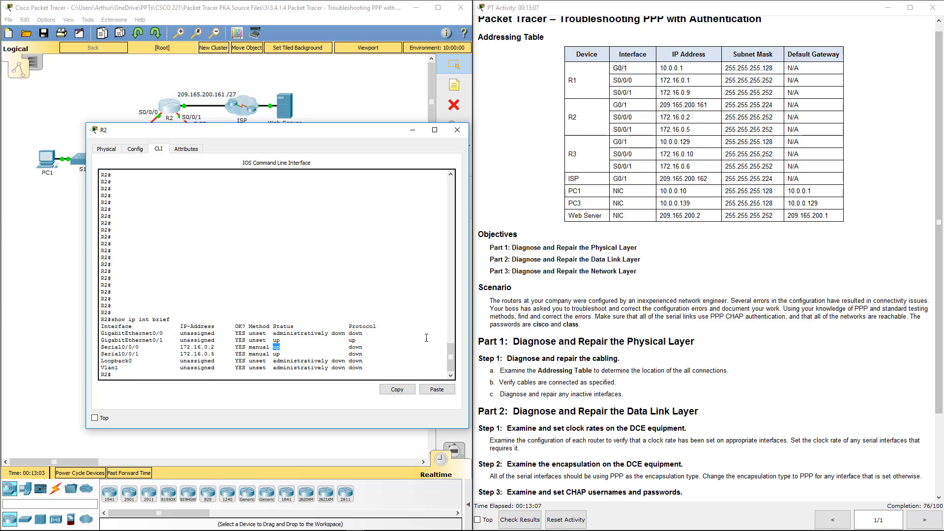
double_click(355, 347)
On R2, give G0/1 address 209.165.200.161 255.255.255.224 and bring it up with no shutdown.
key("ctrl+z")
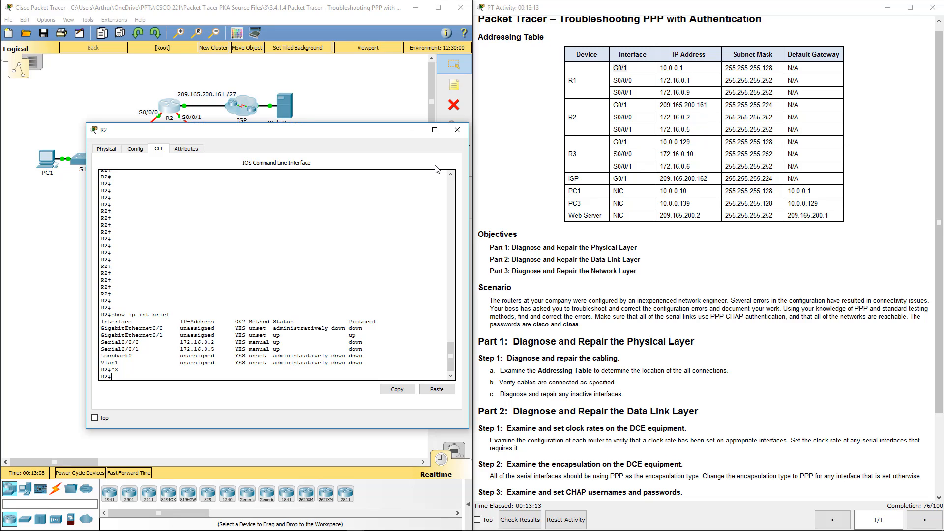
type("conf t")
key("Return")
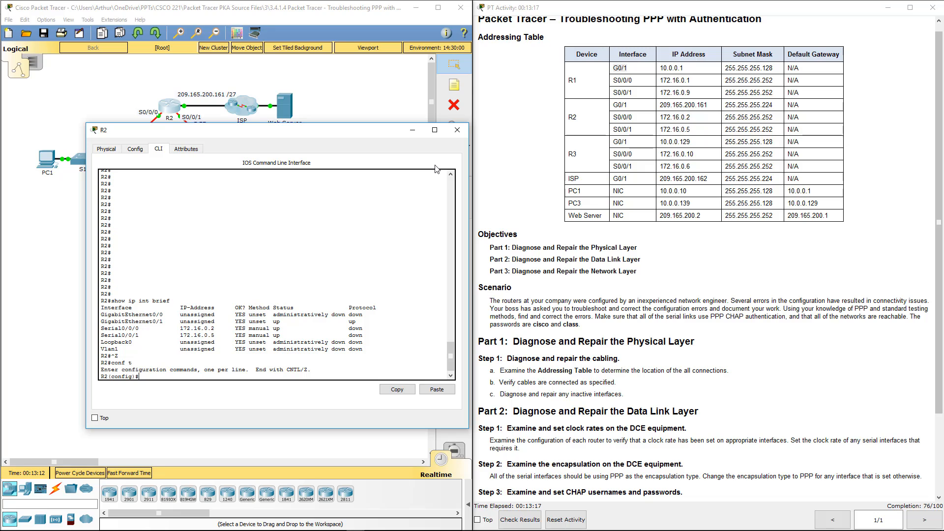
type("int g0/1")
key("Return")
type("ip add")
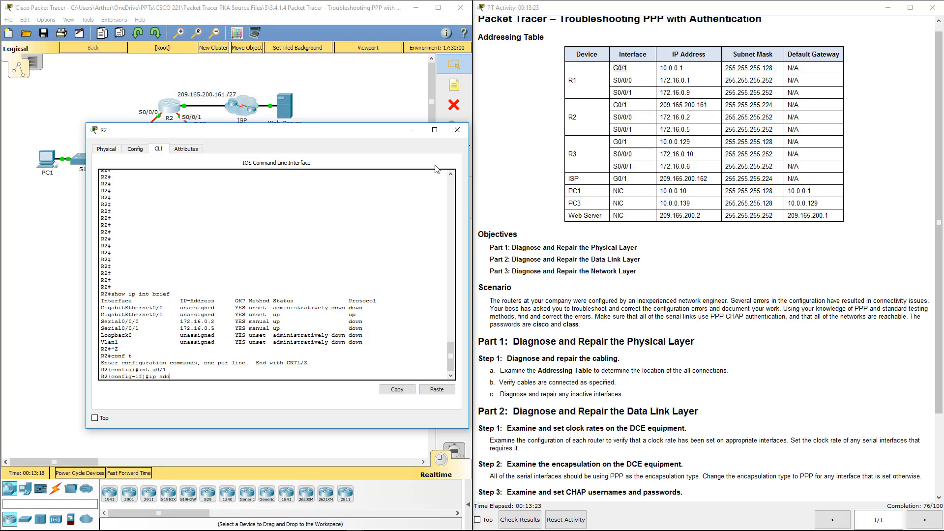
type(" 209.165.200.161 255.255.255.224")
key("Return")
type("no sh")
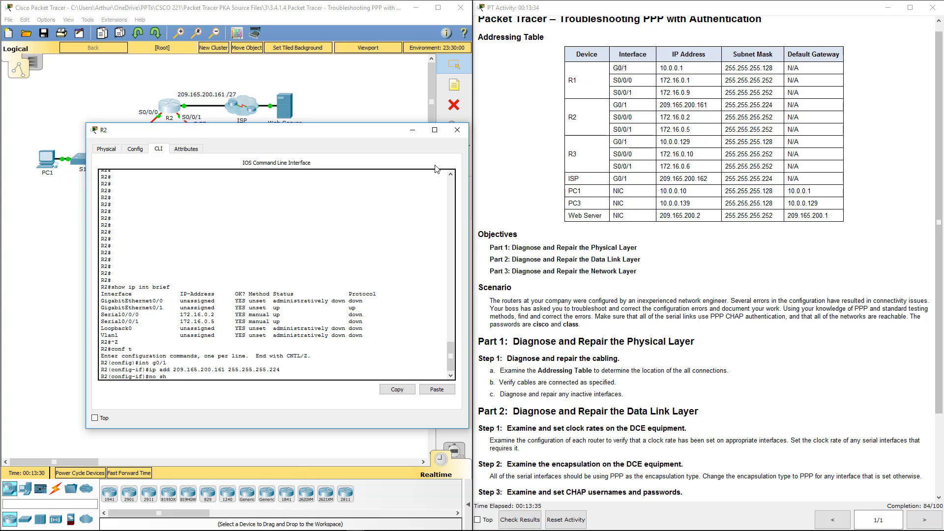
key("Return")
type("int s0/0/0")
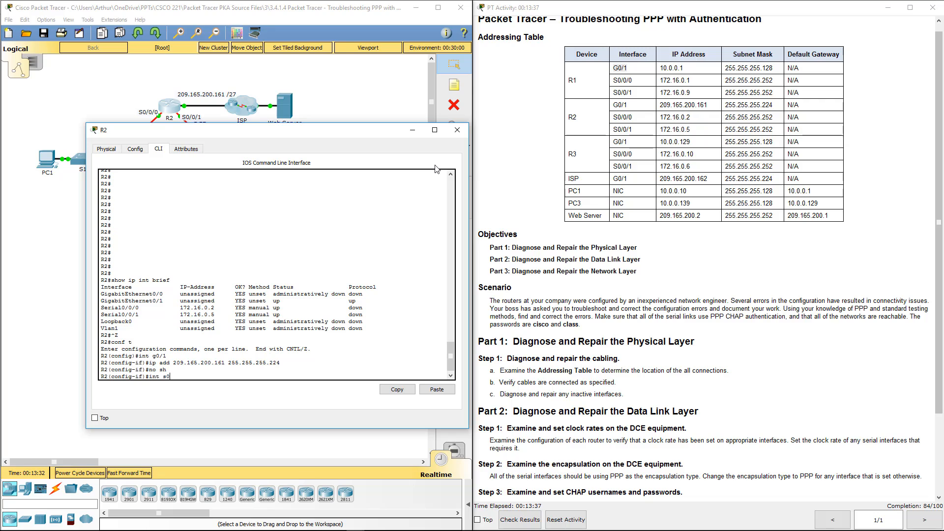
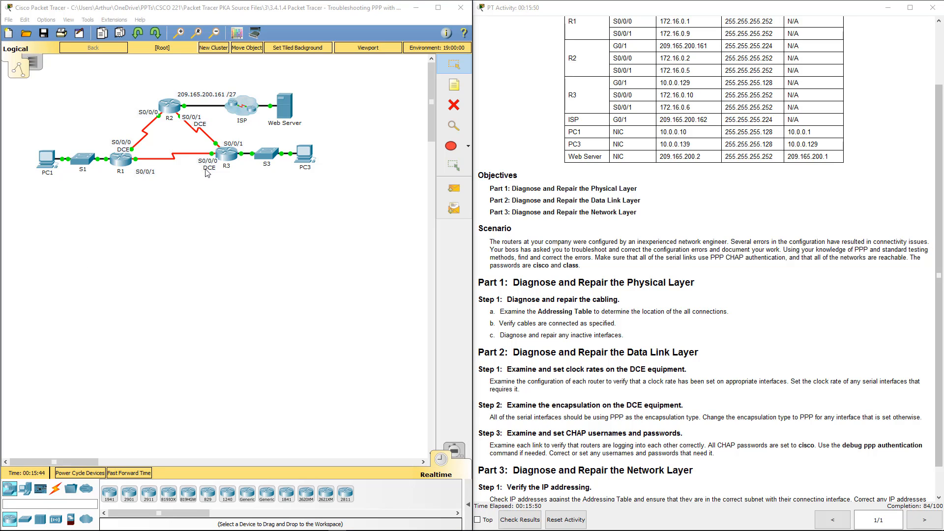
On R3, leave configuration mode and list its interfaces with show ip int brief.
left_click(227, 155)
type("end")
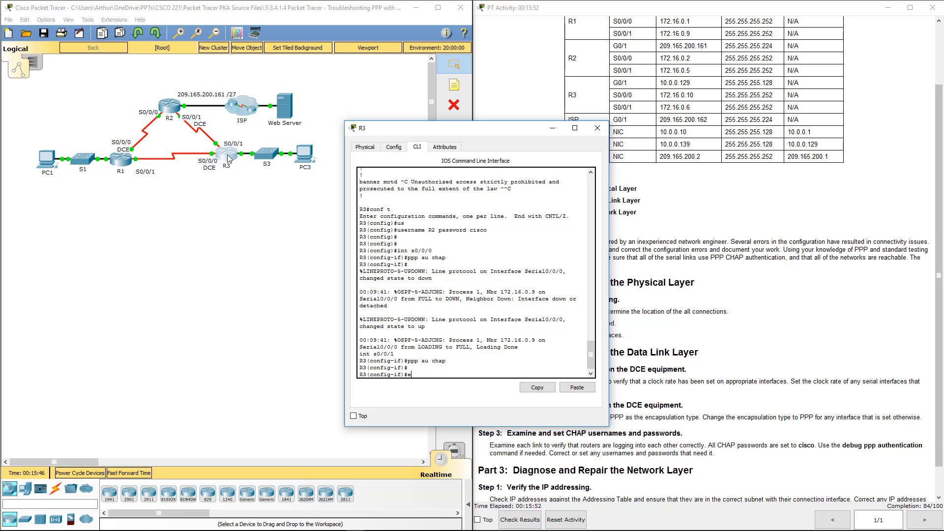
key("Return")
key("Return")
key("Return")
key("Return")
key("Return")
key("Return")
type("show")
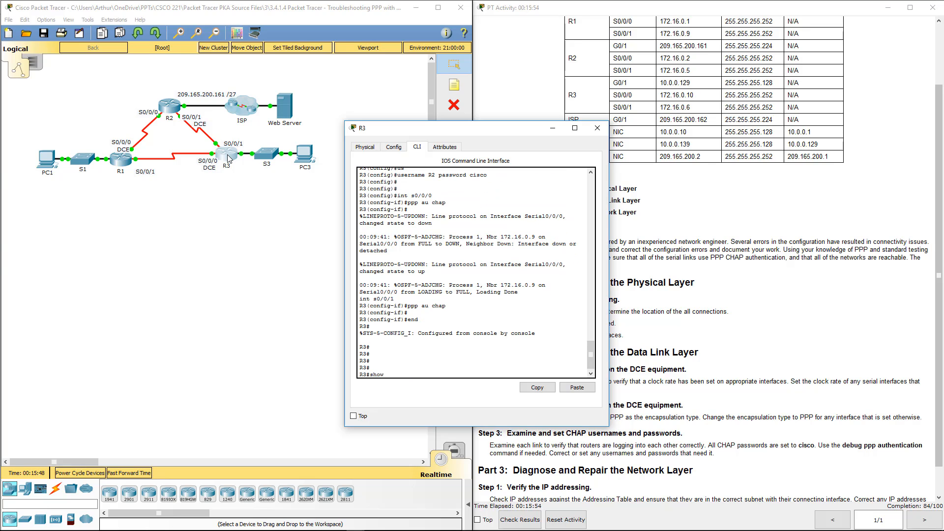
type(" ip int brief")
key("Return")
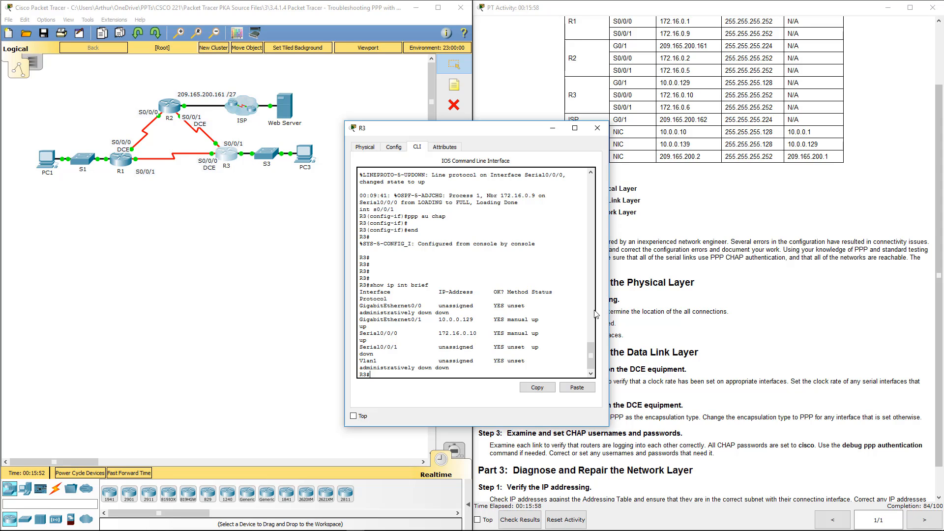
left_click_drag(610, 309, 716, 325)
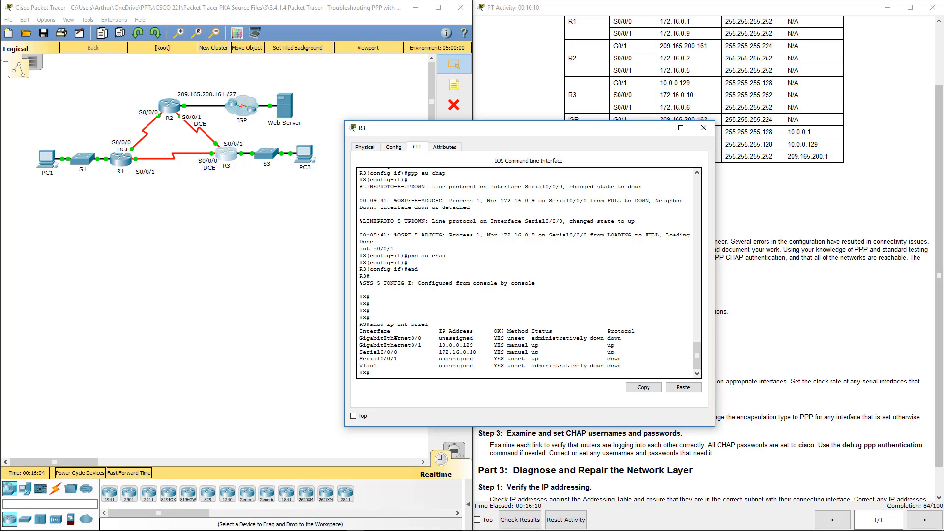
Highlight G0/1's address in the summary, then display R3's running configuration.
left_click_drag(438, 345, 473, 345)
left_click_drag(473, 346, 418, 346)
key("Return")
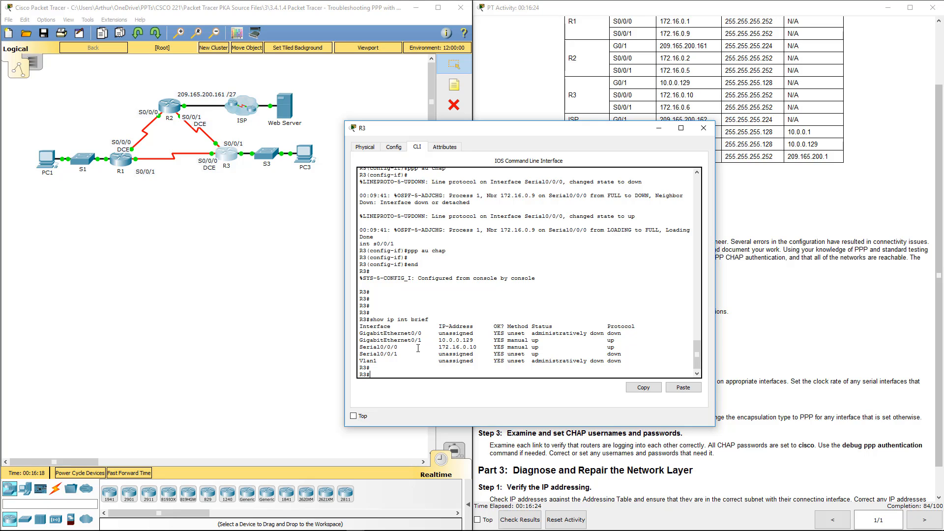
type("show run")
key("Return")
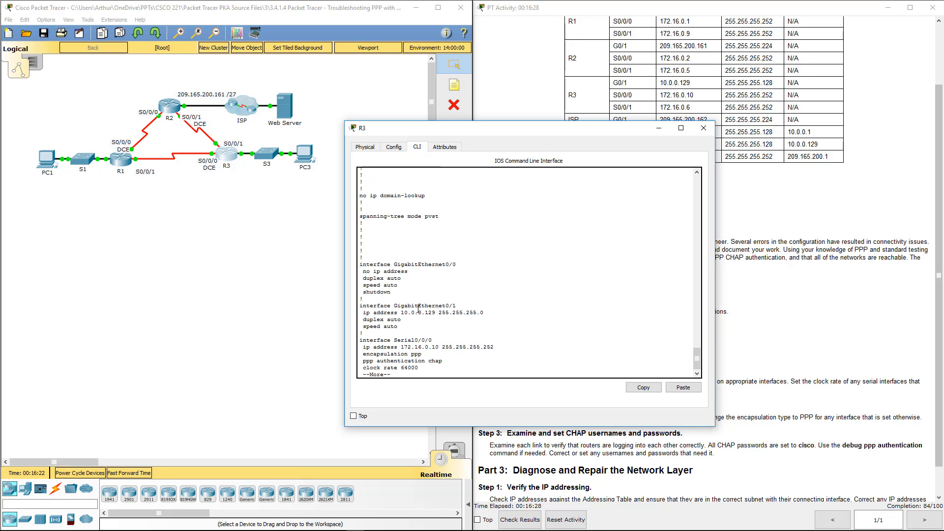
Check R3's G0/1 address line, stop the listing and enter global configuration mode.
left_click_drag(418, 309, 487, 314)
left_click(434, 308)
mouse_move(425, 308)
left_mouse_down()
mouse_move(492, 314)
mouse_move(415, 318)
left_mouse_up()
left_click(459, 307)
key("ctrl+c")
type("conf")
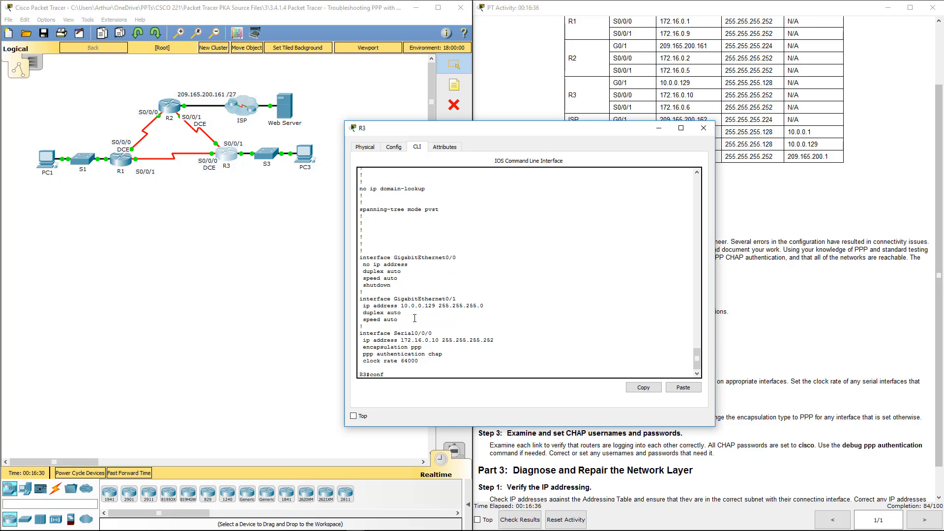
type(" t")
key("Return")
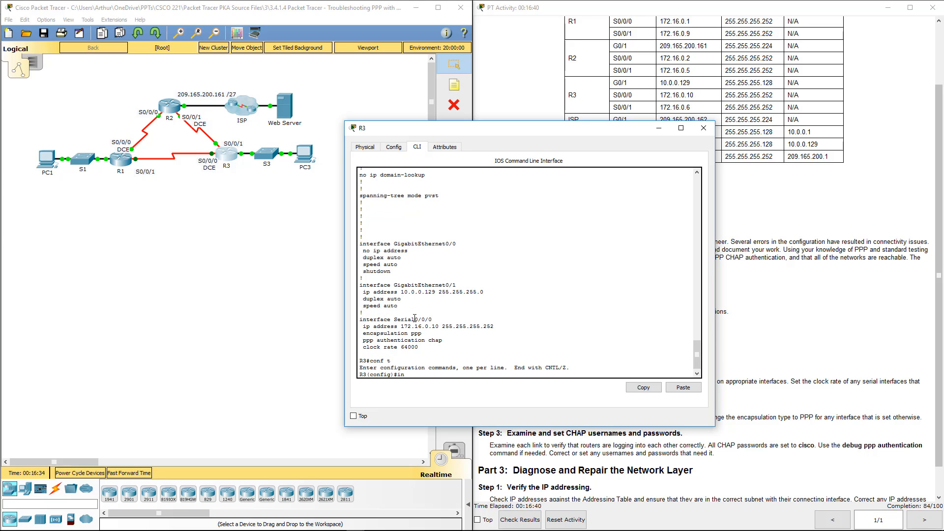
Give R3's G0/1 address 10.0.0.129 255.255.255.128 and enable it.
type("int g0/4")
key("BackSpace")
type("1")
key("Return")
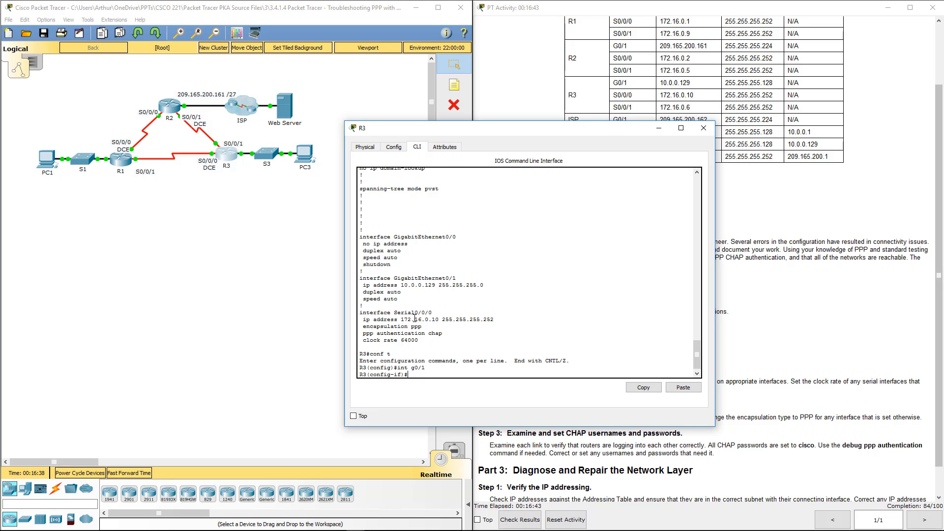
type("ip add 10.0.0.129 255.255.255.128")
key("Return")
type("no")
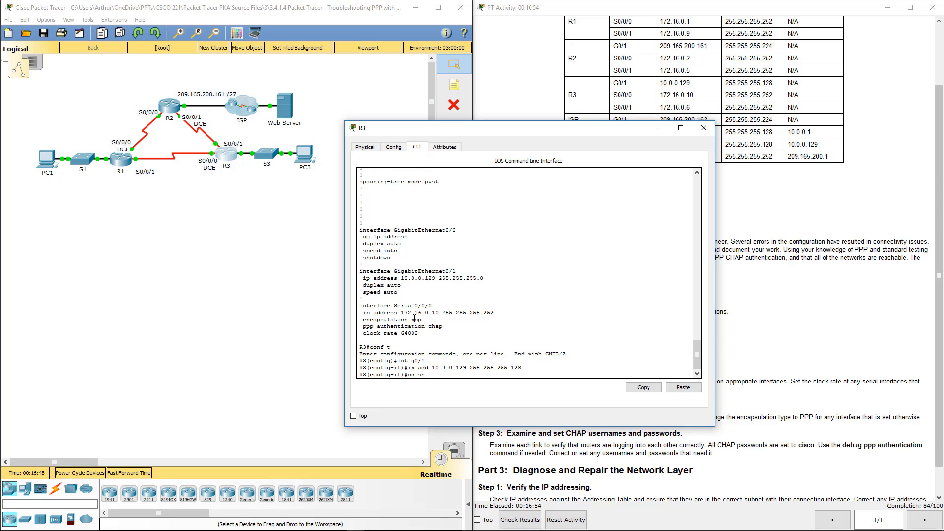
type(" sh")
key("Return")
key("Return")
key("Return")
Assign R3's Serial0/0/1 172.16.0.6 255.255.255.252 and enable it.
type("int s0/0/")
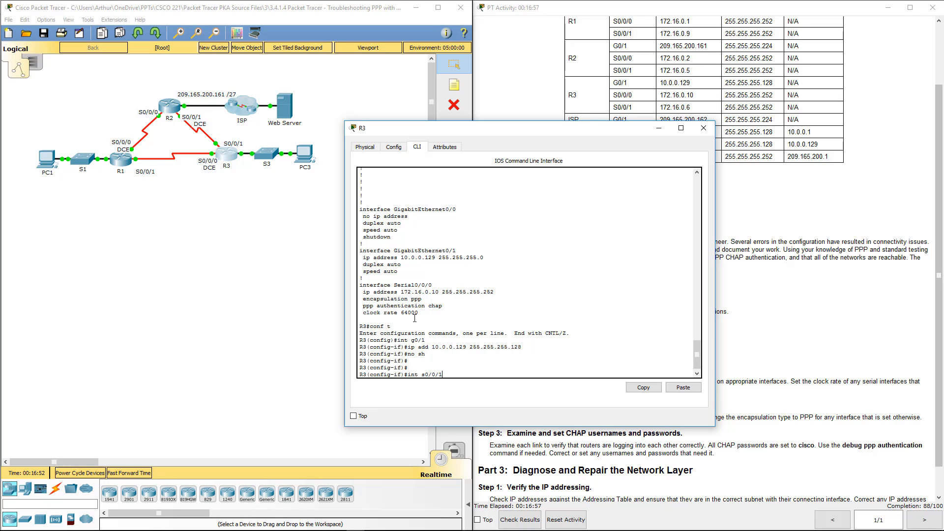
type("1")
key("Return")
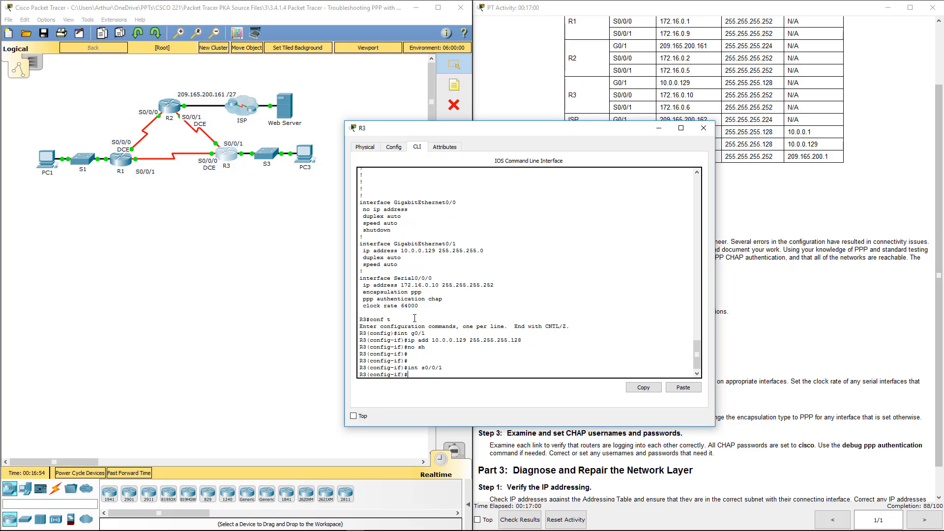
type("ip add 172.16.0.6 255.255.255.2525")
key("Return")
type("no s")
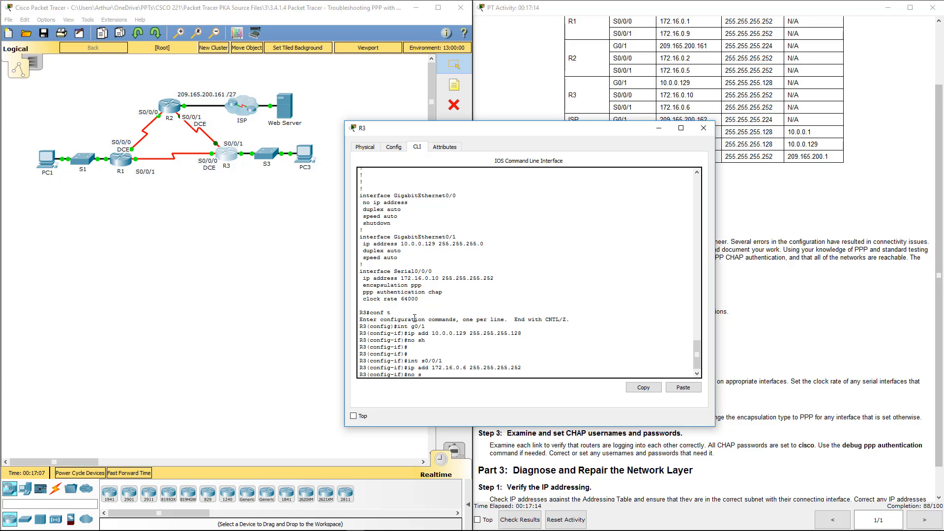
type("h")
key("Return")
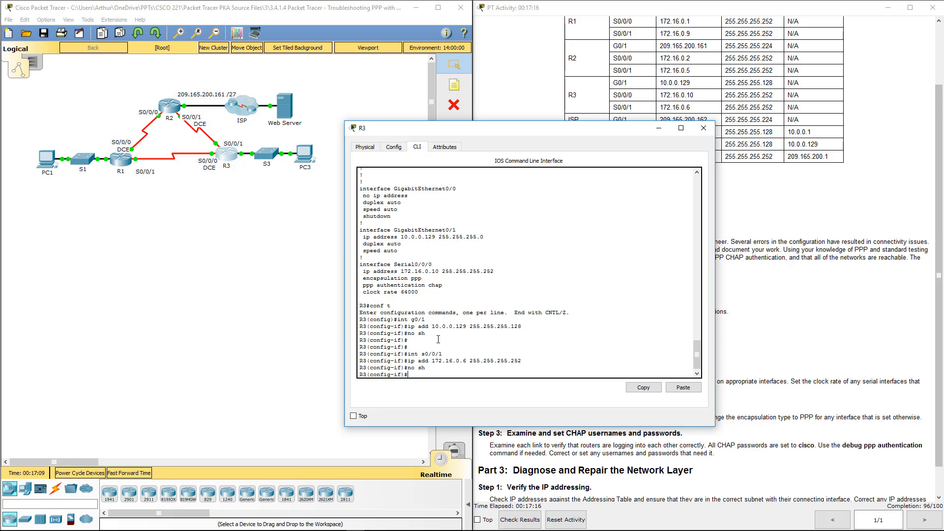
Leave configuration mode on R3 and enter show ip int brief.
type("end")
key("Return")
key("Return")
key("Return")
key("Return")
key("Return")
key("Return")
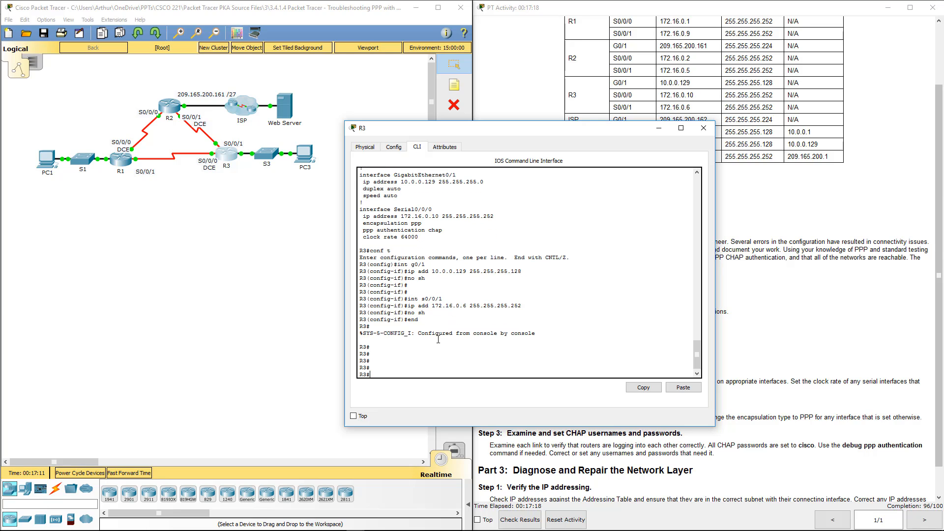
key("Return")
key("Return")
type("show ip i")
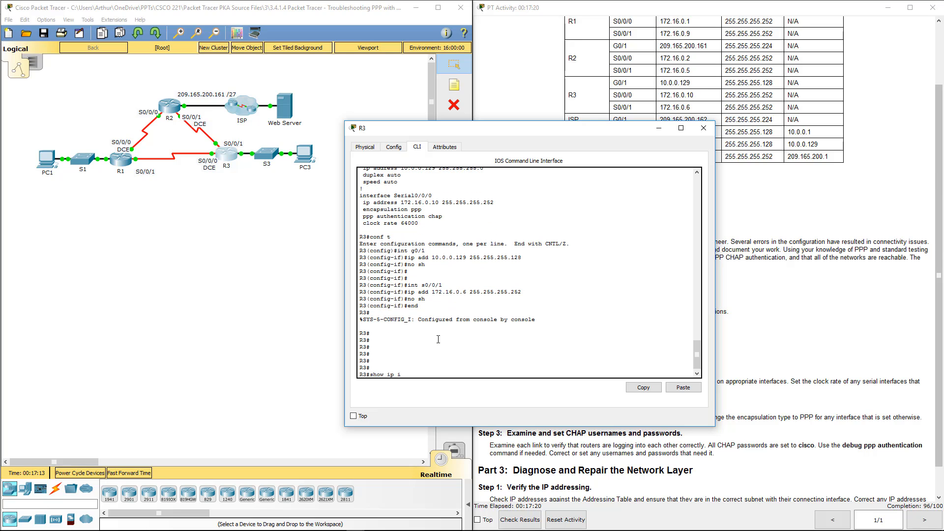
type("nt brief")
Review R3's updated summary, noting Serial0/0/1 at 172.16.0.6 with protocol down, then close R3.
key("Return")
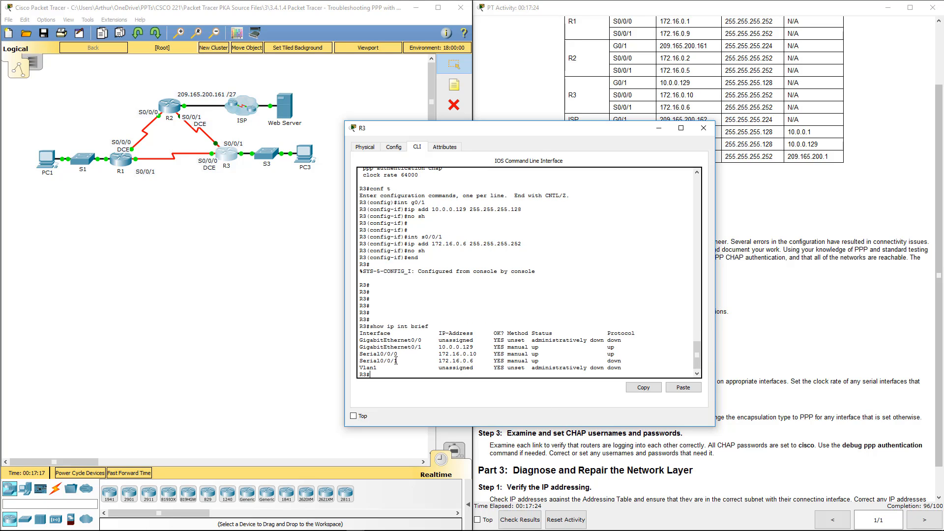
left_click_drag(377, 361, 357, 348)
left_click(639, 362)
left_click(704, 127)
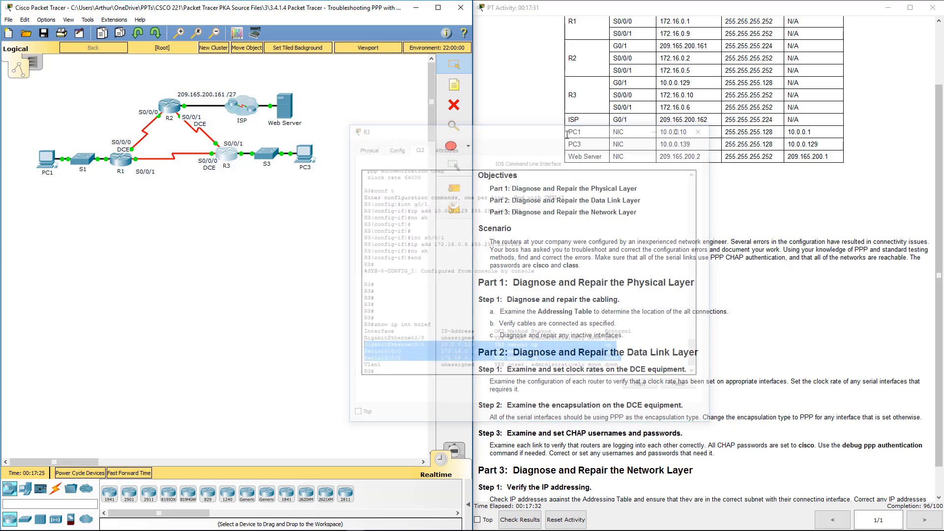
left_click(226, 158)
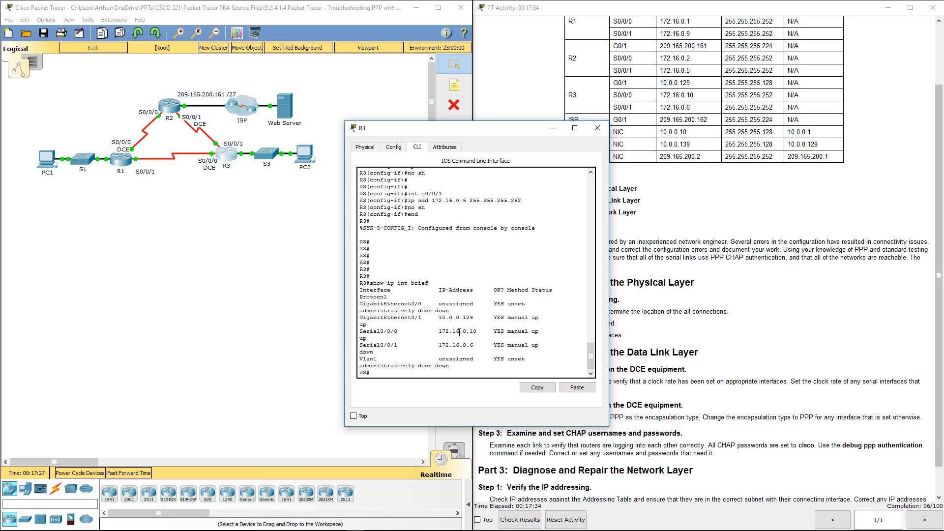
left_click_drag(608, 332, 724, 332)
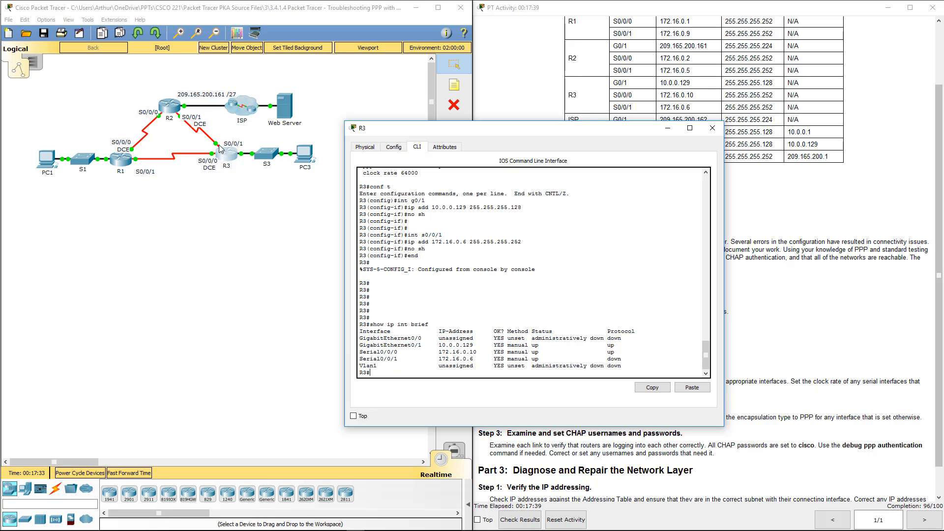
left_click(713, 128)
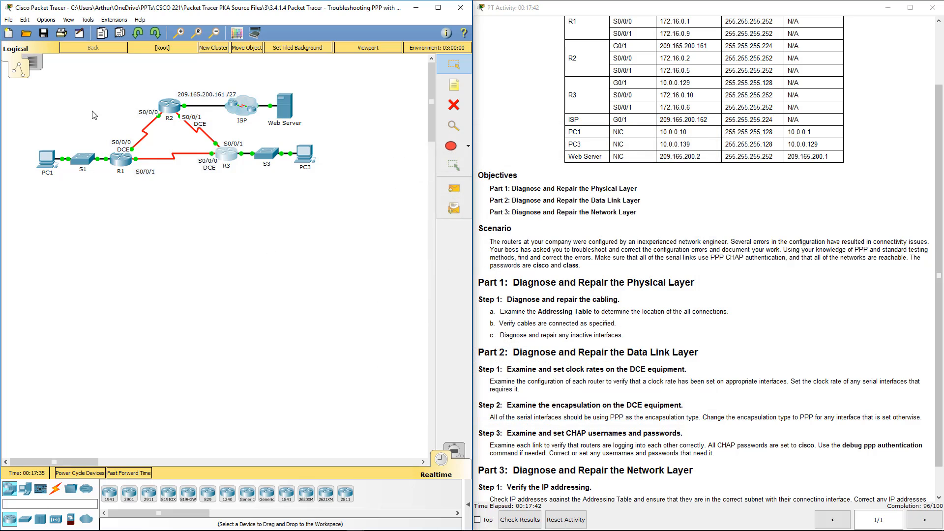
Open R2's console and return it to the privileged prompt.
left_click(166, 109)
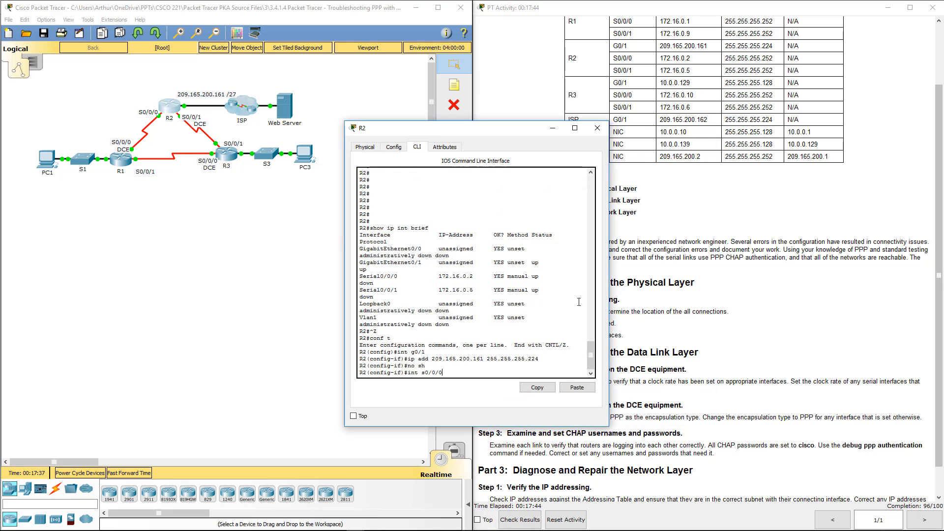
key("BackSpace")
key("BackSpace")
key("BackSpace")
key("BackSpace")
key("BackSpace")
key("BackSpace")
key("BackSpace")
key("BackSpace")
key("BackSpace")
type("end")
key("Return")
key("Return")
key("Return")
key("Return")
key("Return")
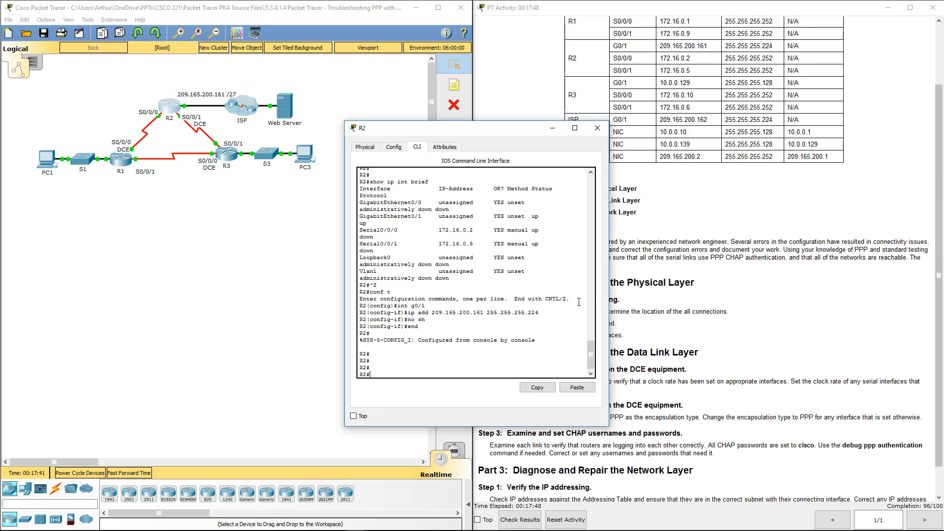
key("Return")
type("sh")
key("BackSpace")
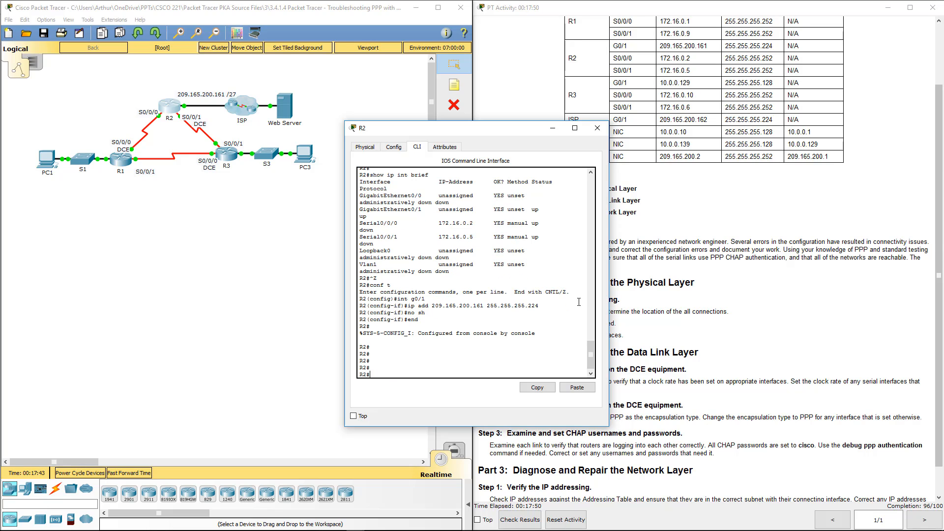
On R2, enable Serial0/0/1 with no shutdown.
type("conf t")
key("Return")
type("s")
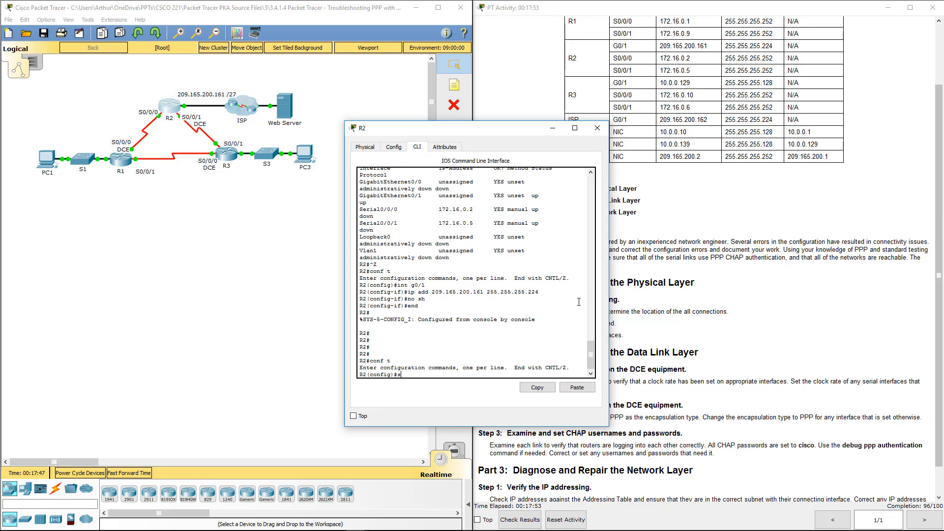
type("0/0/1")
key("Return")
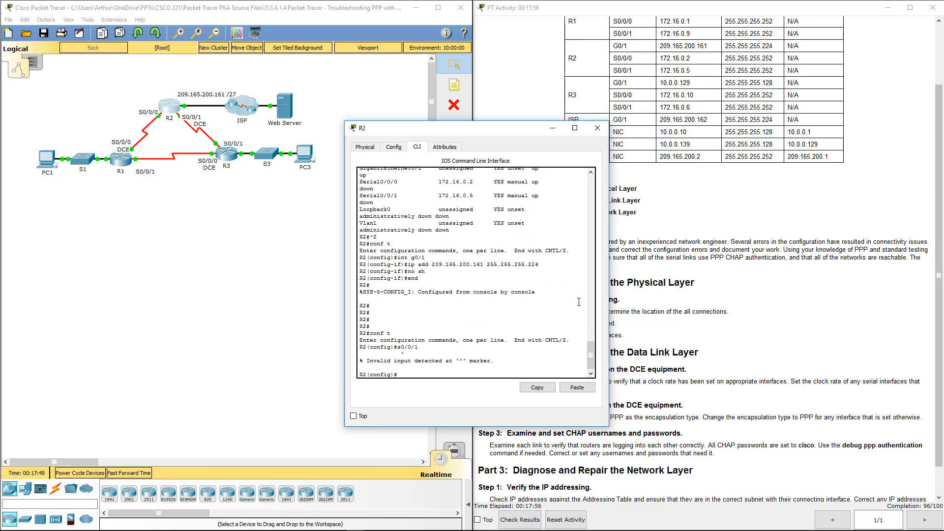
type("int s0/0/0")
key("BackSpace")
type("1")
key("Return")
type("no sh")
key("Return")
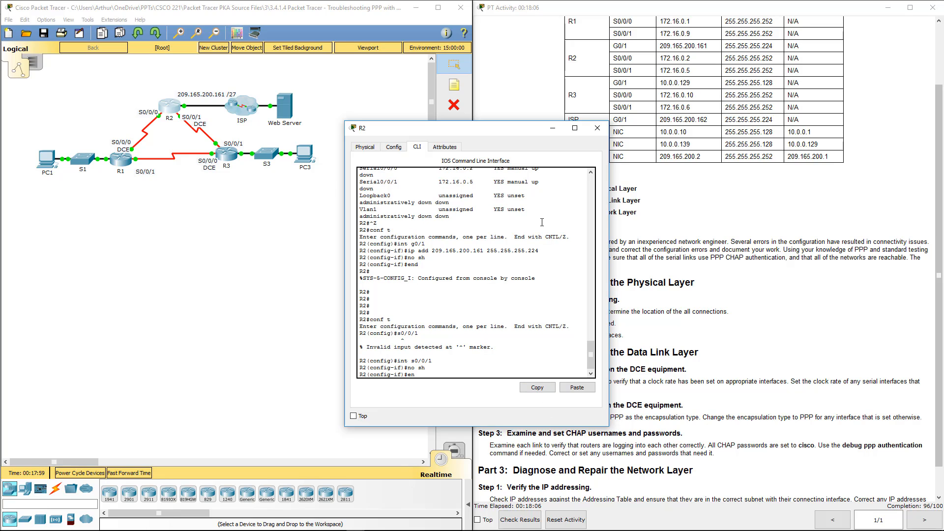
Leave configuration mode on R2 and enter show ip int brief.
type("end")
key("Return")
key("Return")
key("Return")
key("Return")
key("Return")
type("show ")
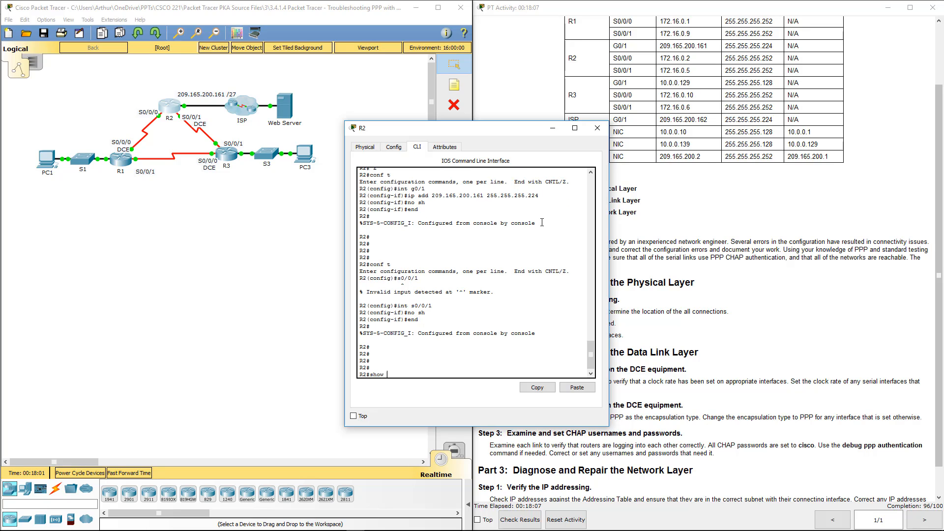
type("ip int brief")
key("Return")
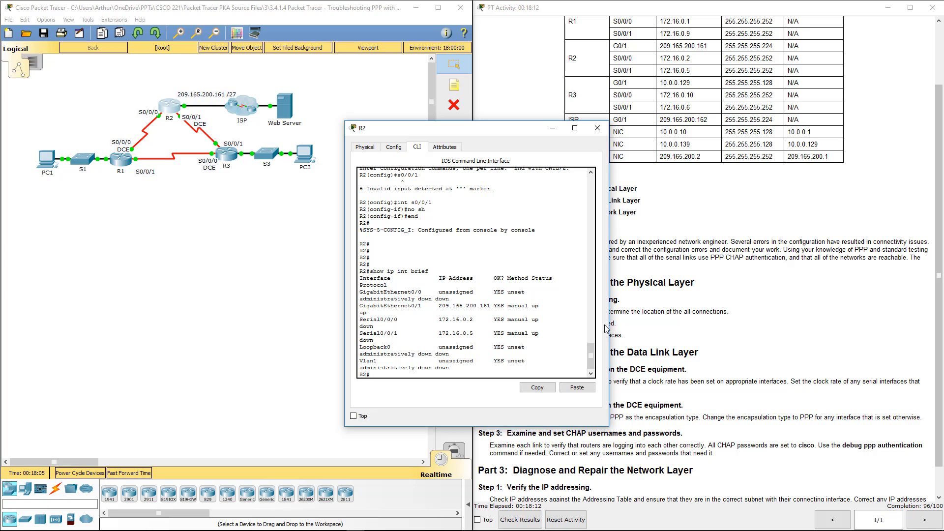
Widen R2's window and check the Serial0/0/0 row of the interface summary.
left_click_drag(610, 324, 742, 324)
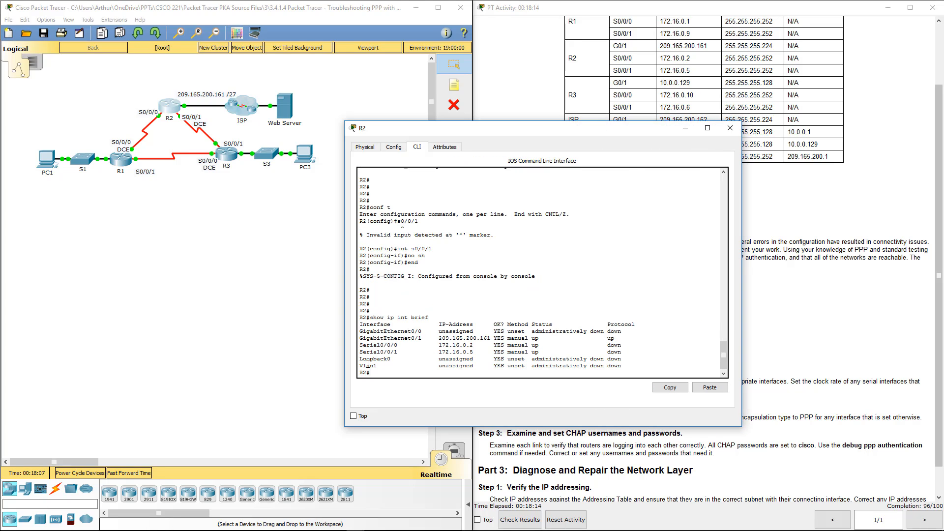
left_click_drag(376, 350, 633, 351)
left_click(423, 343)
key("Return")
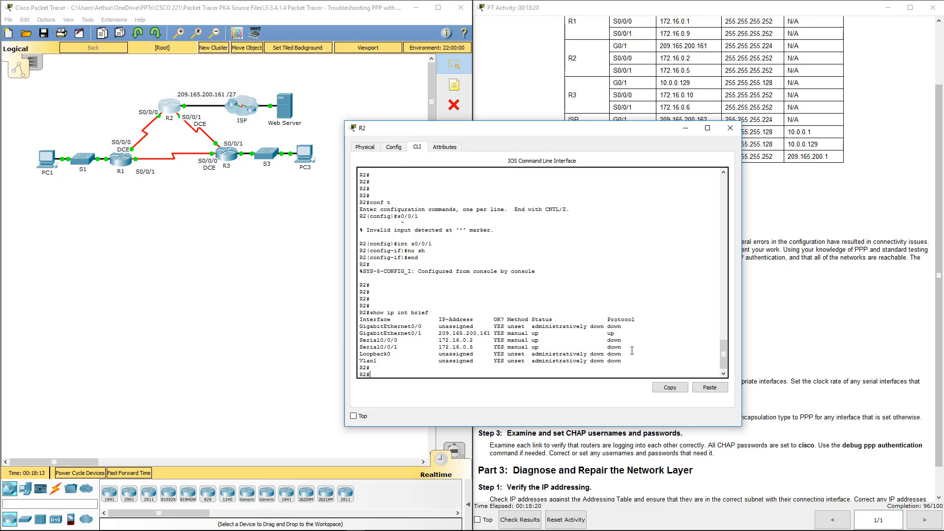
Review R2's running config: Serial0/0/0 PPP settings, Serial0/0/1 CHAP and the username R3 entry.
type("show run")
key("Return")
key("space")
key("space")
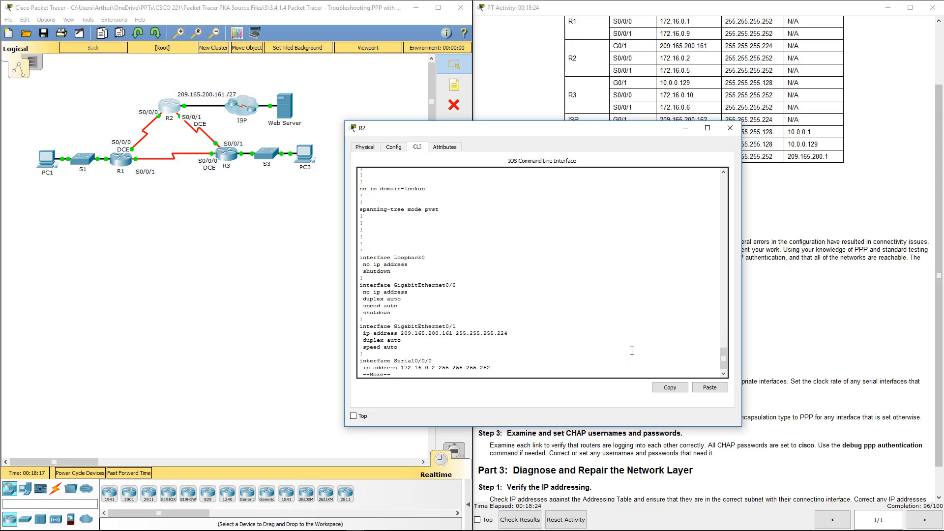
key("space")
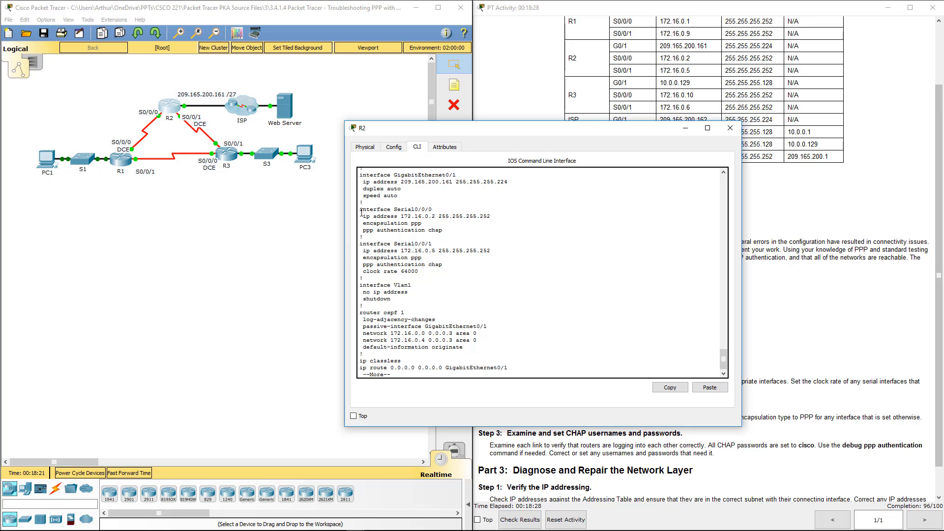
left_click_drag(361, 212, 449, 223)
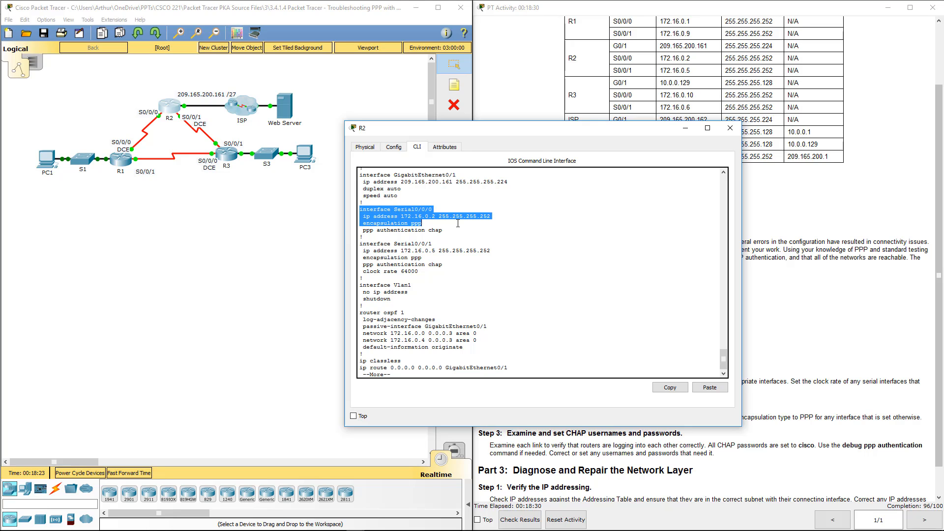
left_click(411, 213)
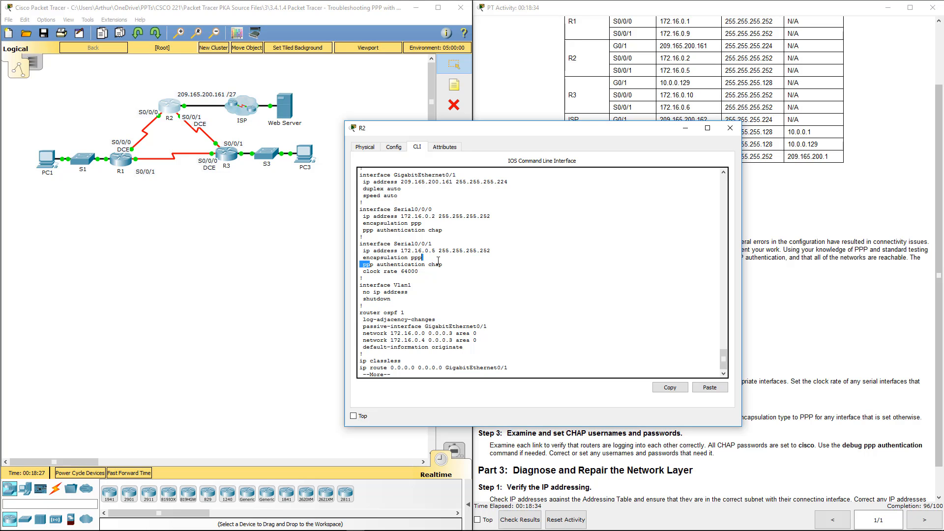
left_click_drag(371, 264, 445, 264)
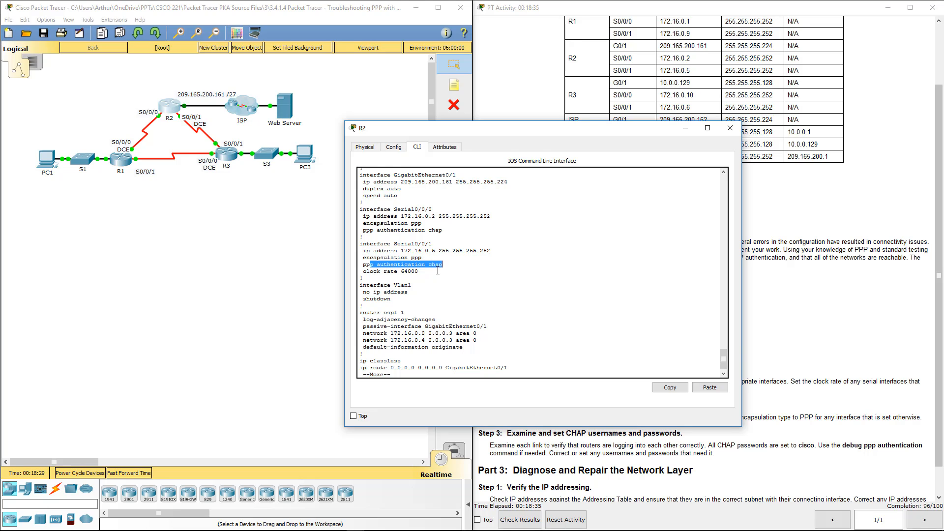
scroll(438, 271, "up", 9)
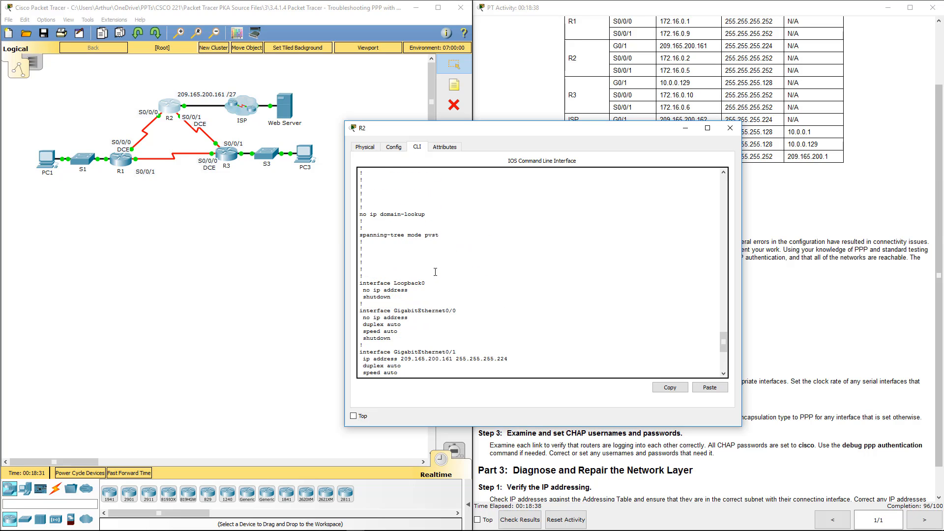
scroll(435, 272, "up", 4)
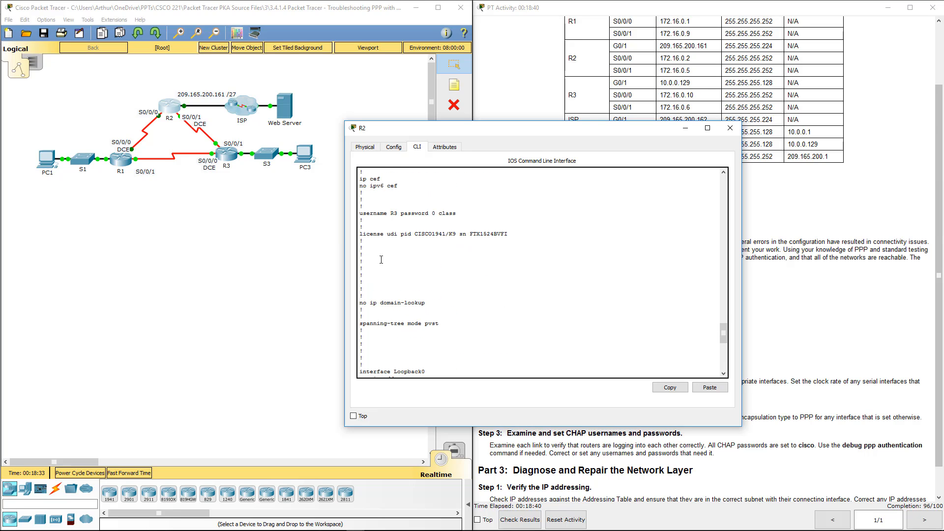
scroll(381, 260, "up", 1)
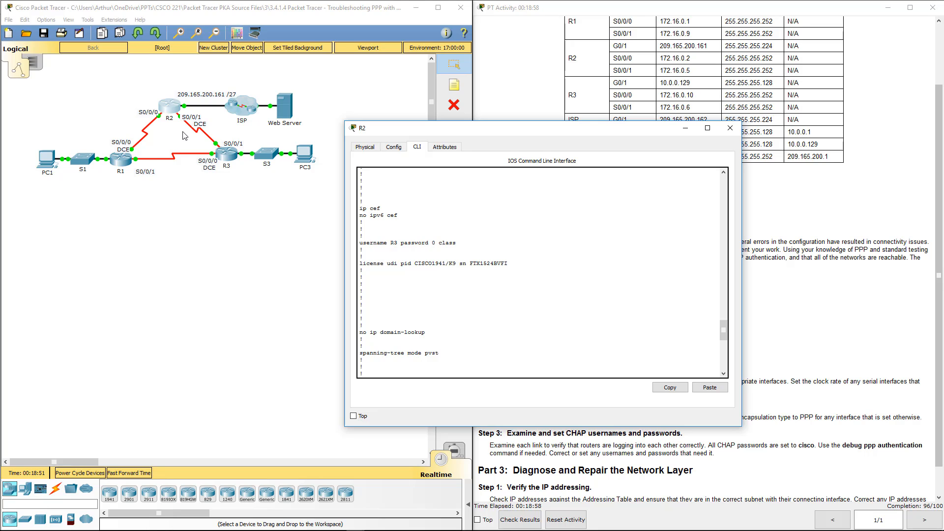
Switch to R3 and show its running config, highlighting the CHAP usernames R1 and R2.
left_click(728, 129)
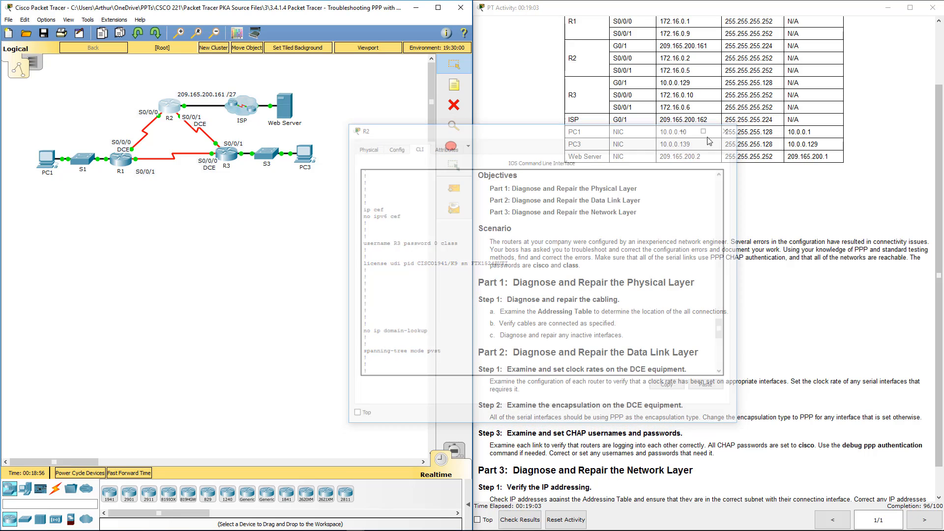
left_click(231, 159)
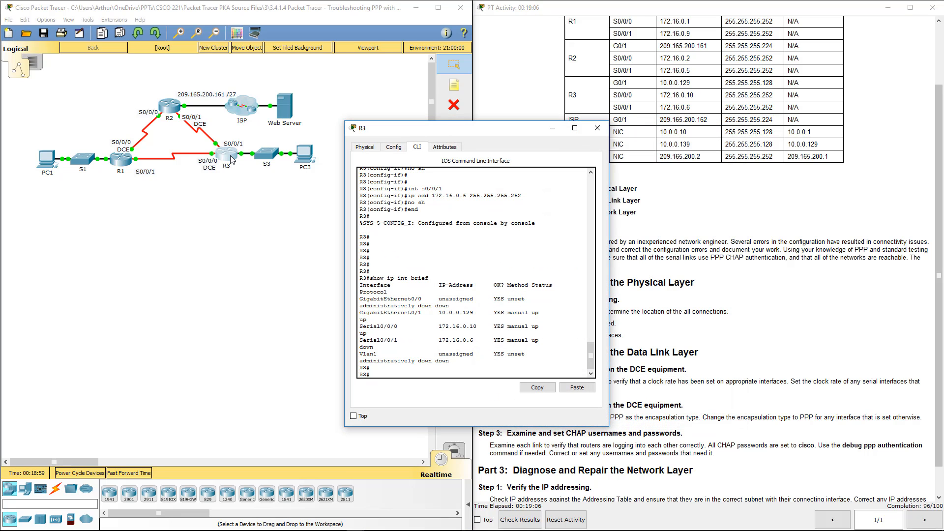
key("Return")
key("Return")
key("Return")
key("Return")
key("Return")
key("Return")
key("Return")
key("Return")
key("Return")
key("Return")
key("Return")
key("Return")
key("Return")
key("Return")
type("s")
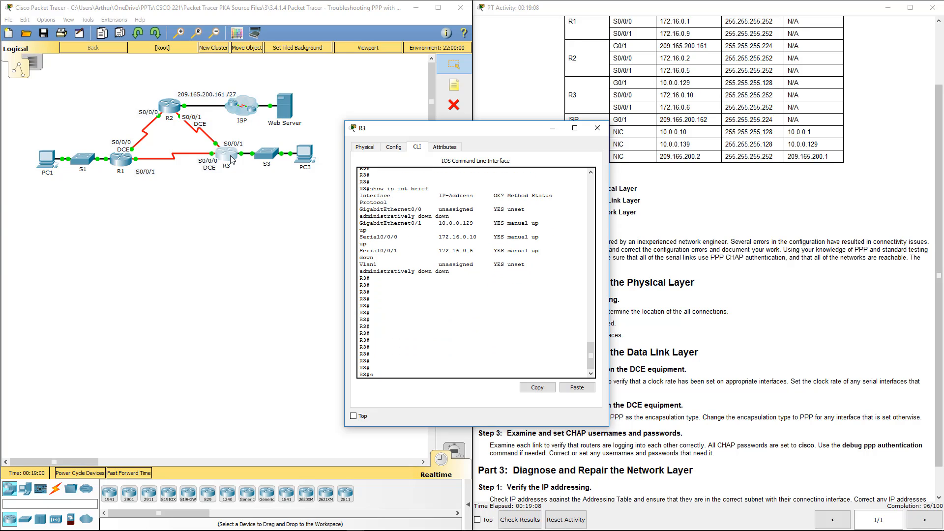
type("how ru")
key("Return")
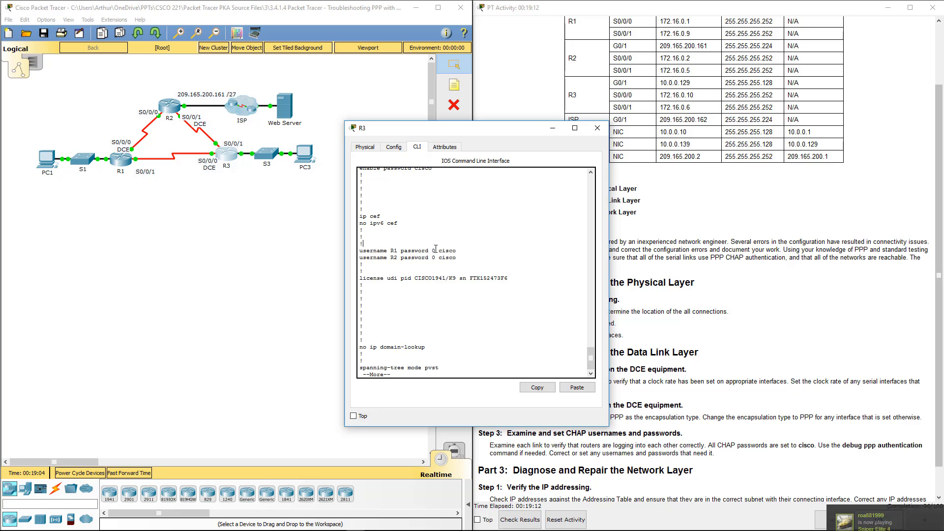
left_click_drag(363, 243, 471, 255)
left_click(457, 256)
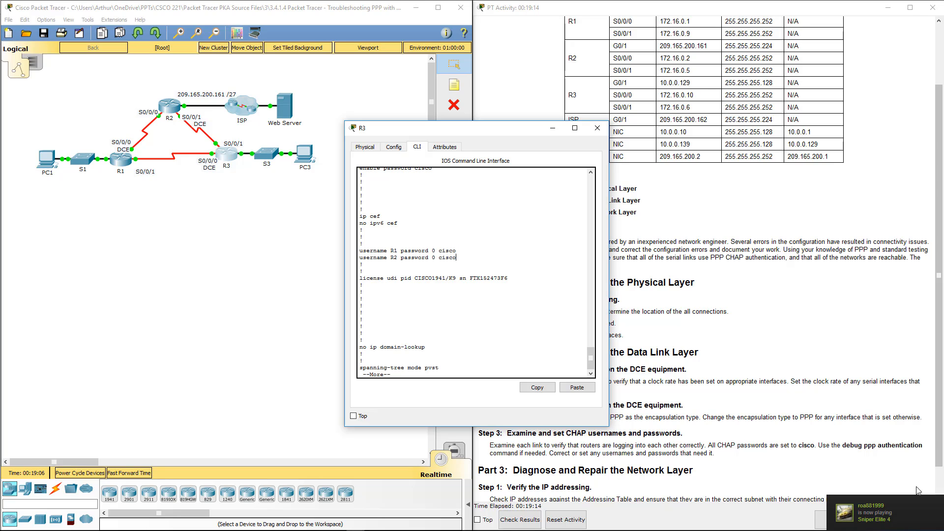
left_click_drag(396, 257, 360, 247)
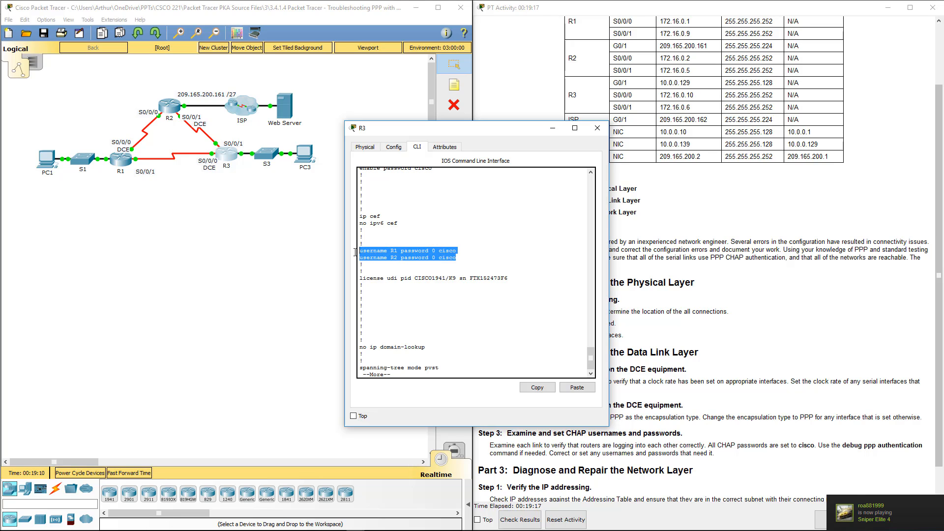
Return to R2's console and finish its paged running-config listing.
left_click(598, 128)
left_click(169, 113)
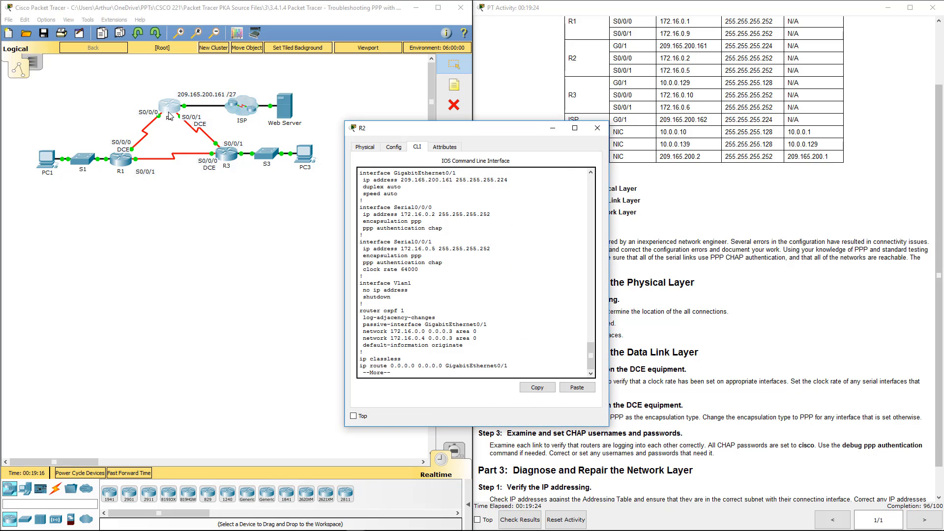
scroll(493, 286, "up", 10)
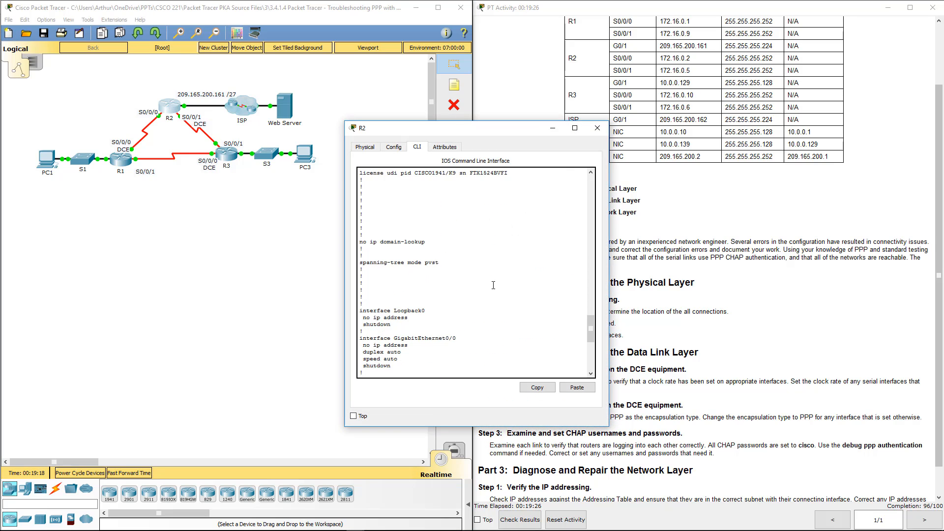
scroll(493, 285, "up", 3)
left_click_drag(425, 211, 477, 212)
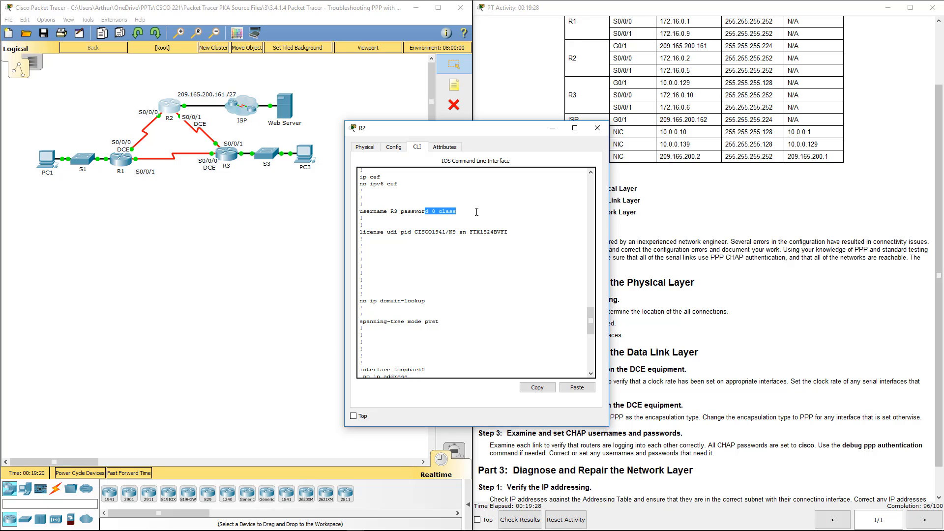
key("space")
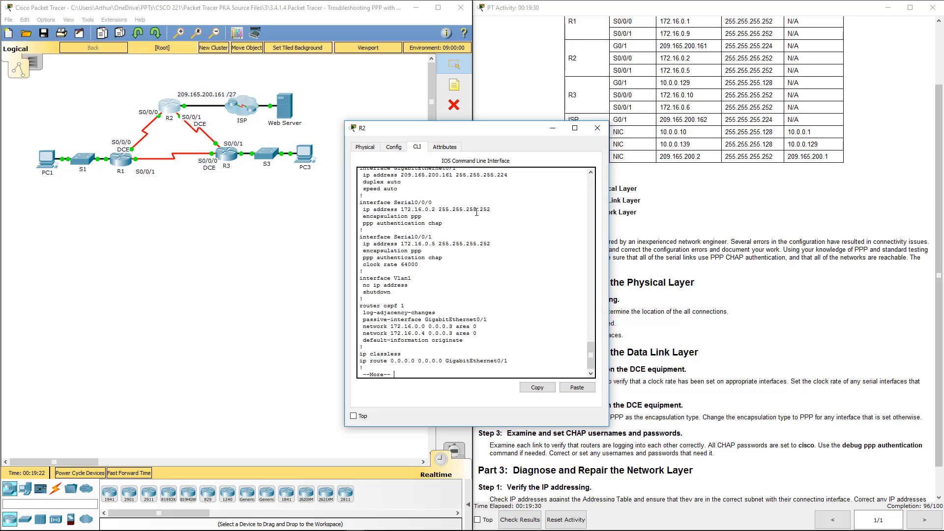
key("space")
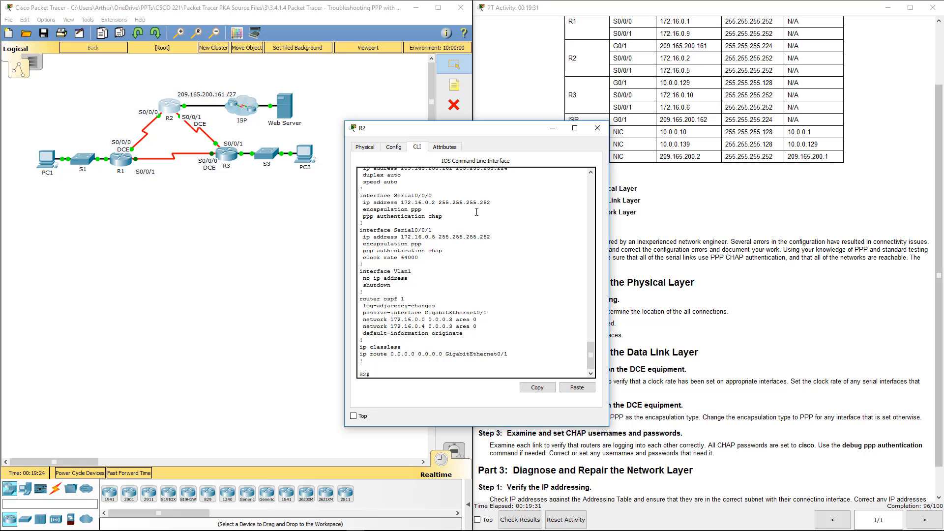
On R2, remove the username R3 entry that has the wrong password.
type("conf t")
key("Return")
key("Return")
key("Return")
key("Return")
key("Return")
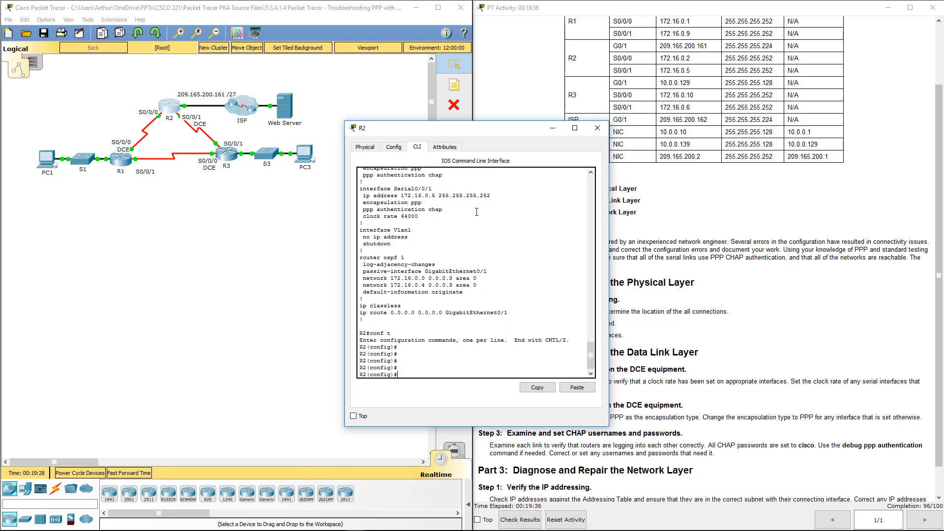
type("no user")
key("Tab")
type("R3")
key("Return")
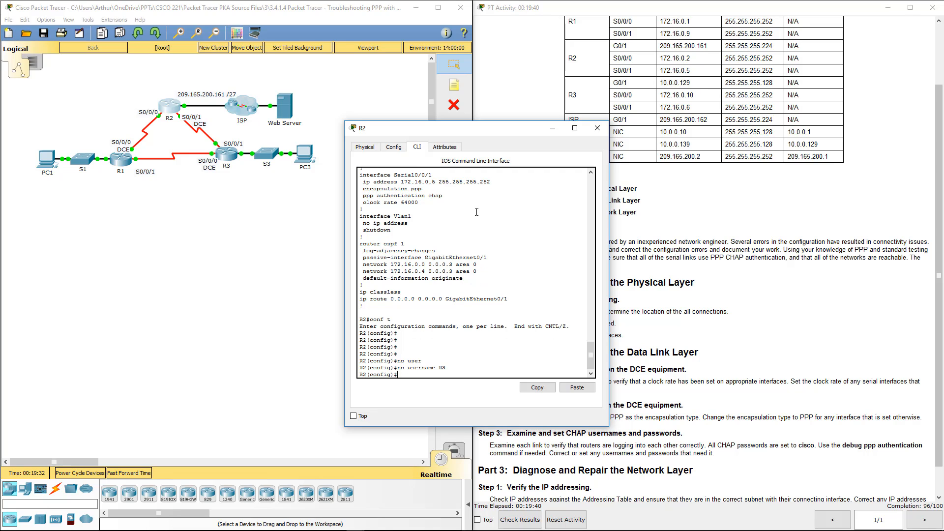
key("Return")
key("Return")
Add CHAP usernames R1 and R3 on R2, each with the shared CHAP password.
type("user")
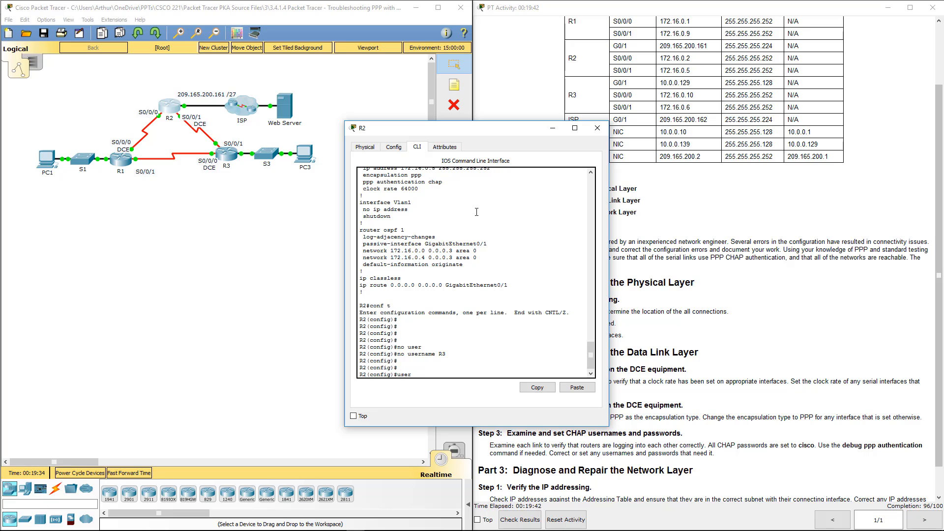
key("Tab")
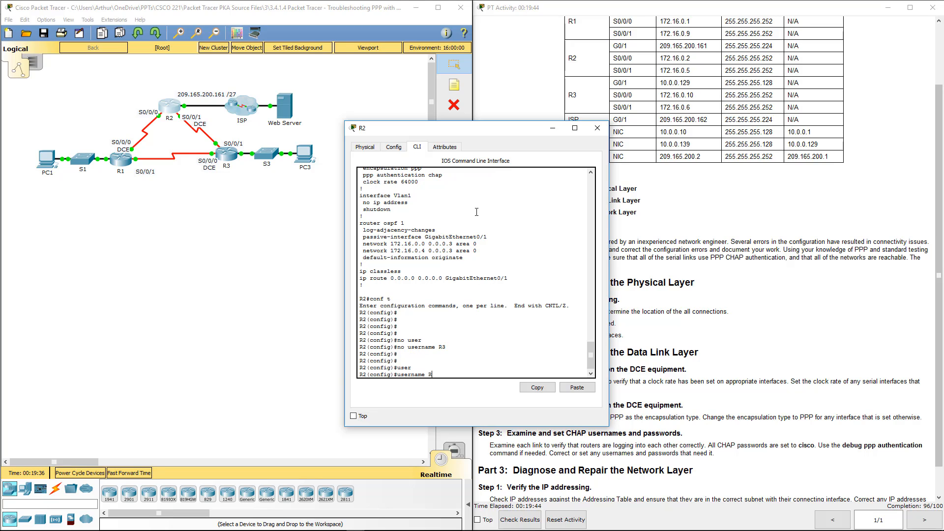
type("R1 pass")
key("Tab")
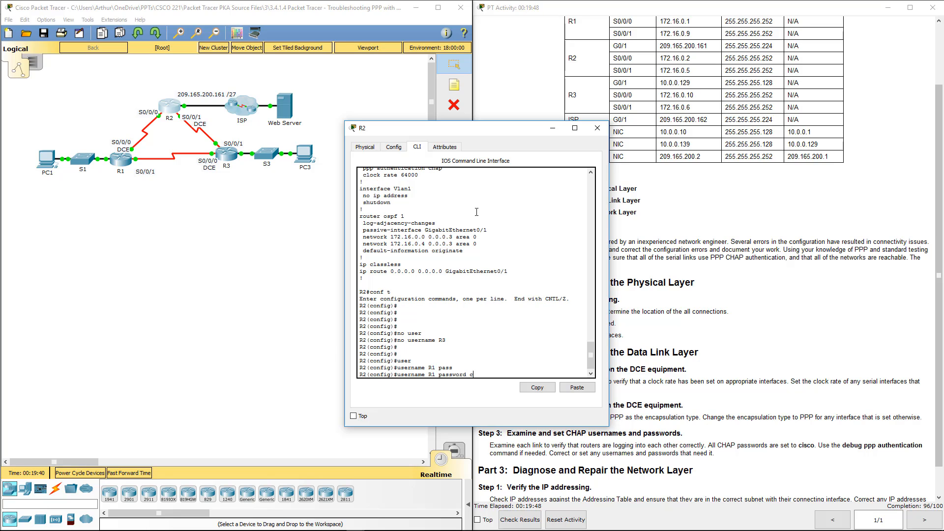
type("cisco")
key("Return")
type("u")
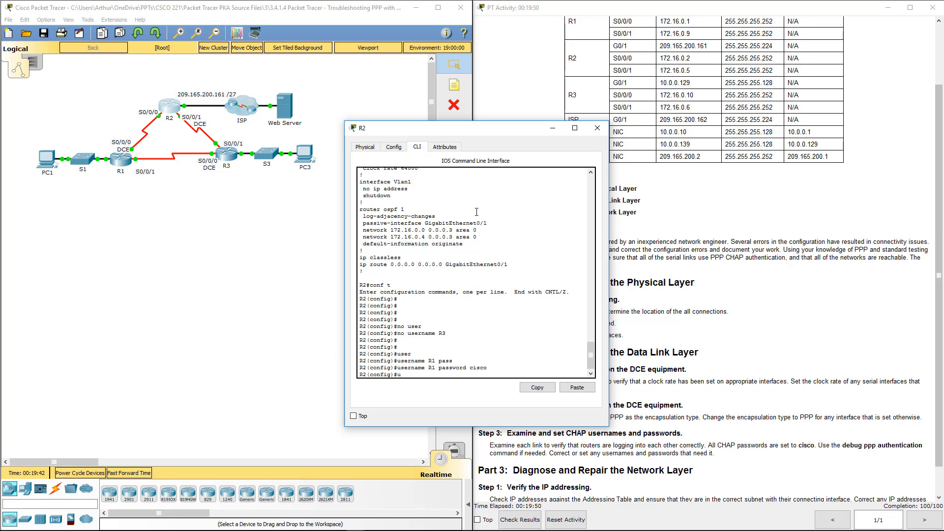
type("ser")
key("Tab")
type("R3")
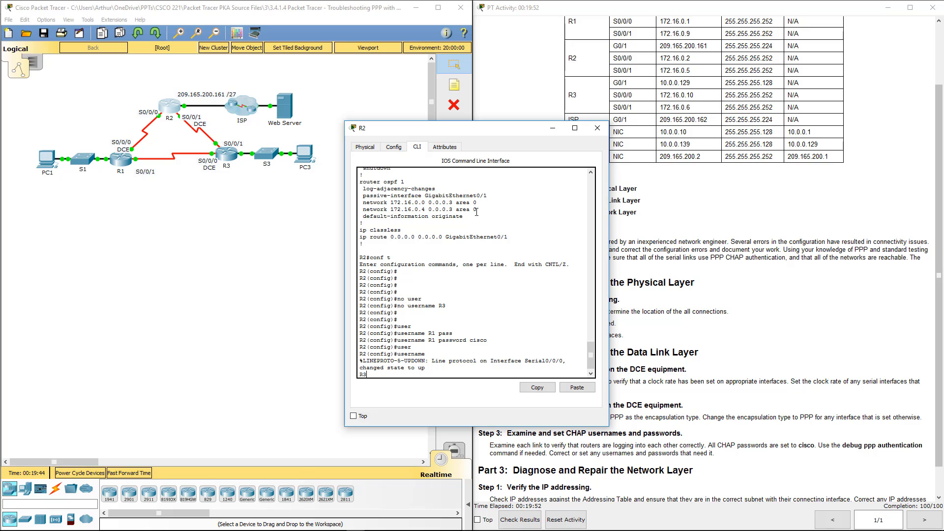
type(" pass")
key("Tab")
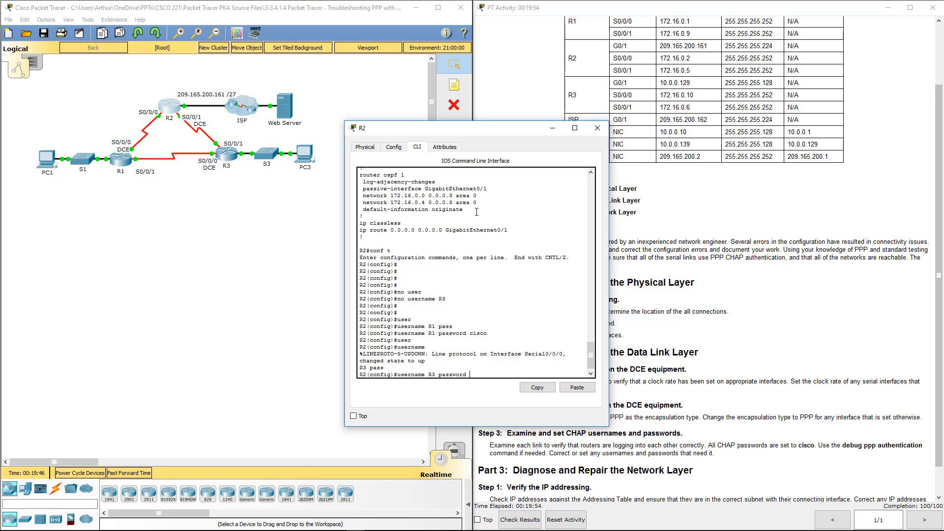
type("cisco")
key("Return")
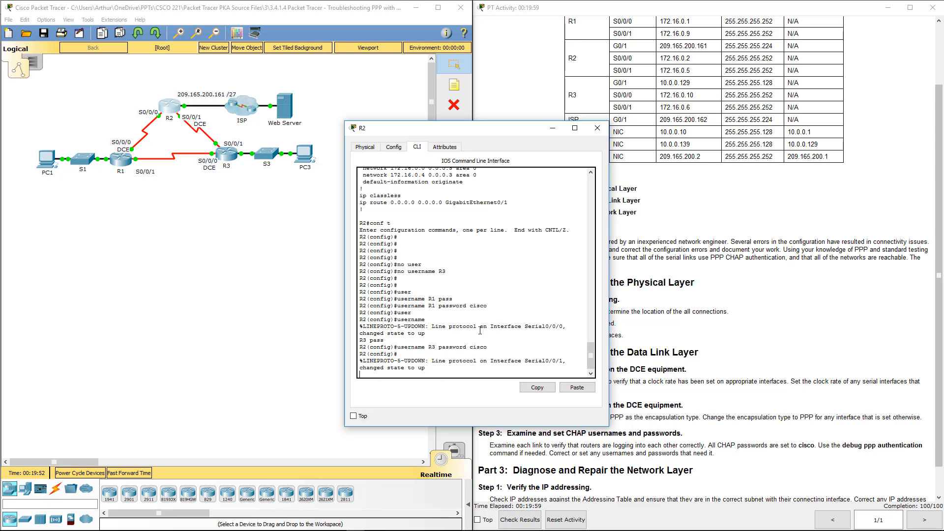
Exit configuration and confirm G0/1, S0/0/0 and S0/0/1 are up in R2's interface summary.
left_click_drag(480, 332, 496, 370)
left_click(497, 370)
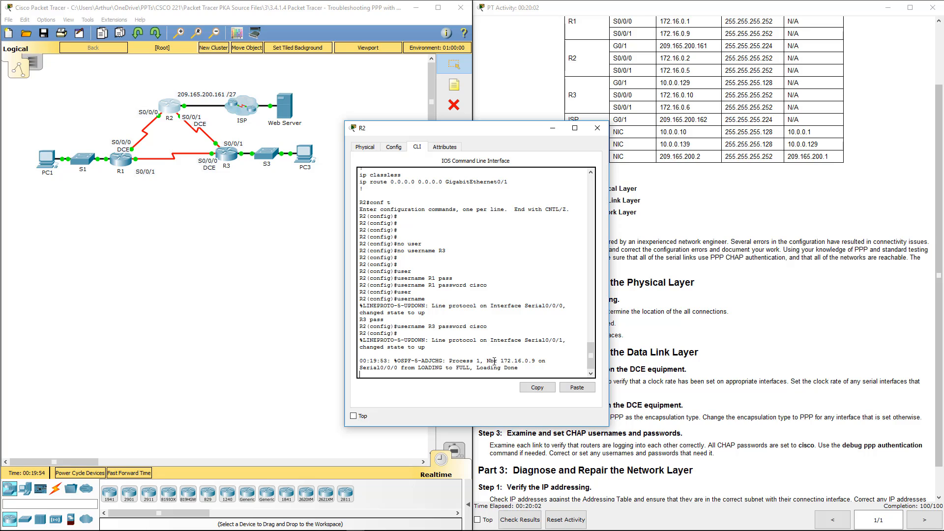
key("Return")
key("Return")
key("Return")
key("Return")
key("Return")
key("Return")
key("Return")
key("Return")
key("Return")
key("Return")
key("Return")
key("Return")
key("Return")
type("end")
key("Return")
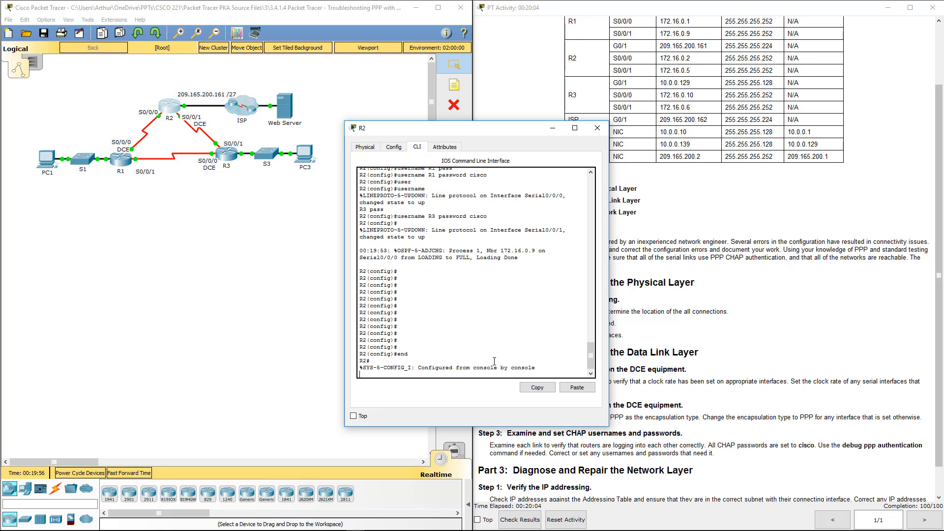
key("Return")
key("Return")
key("Return")
key("Return")
key("Return")
key("Return")
key("Return")
key("Return")
key("Return")
key("Return")
key("Return")
key("Return")
key("Return")
key("Return")
key("Return")
key("Return")
key("Return")
key("Return")
key("Return")
key("Return")
type("show ")
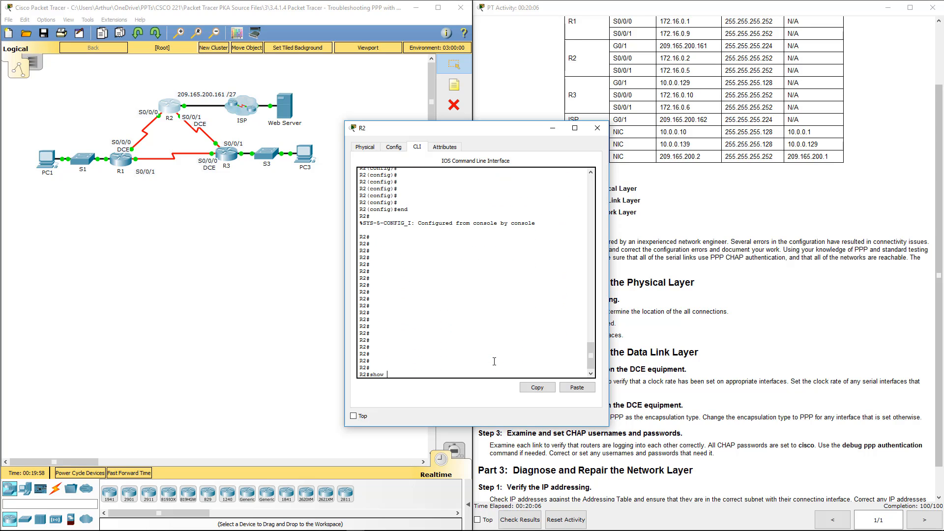
type("ip int brief")
key("Return")
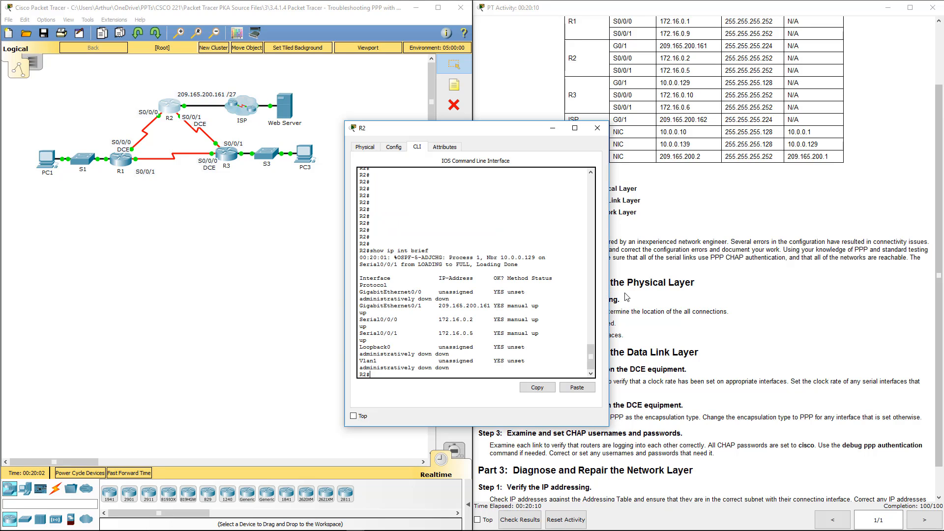
left_click_drag(610, 292, 758, 295)
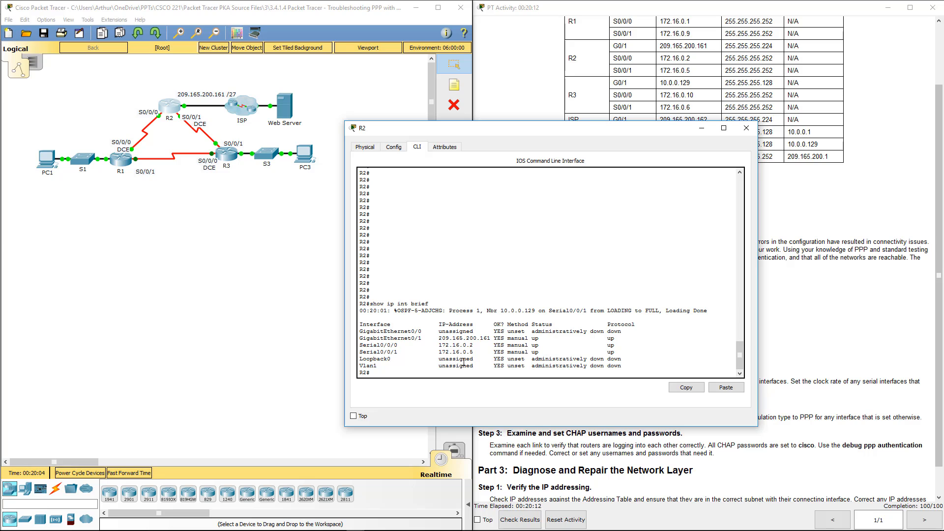
left_click_drag(474, 345, 597, 338)
Close R2 and ping the web server 209.165.200.2 from PC1's command prompt.
left_click(747, 131)
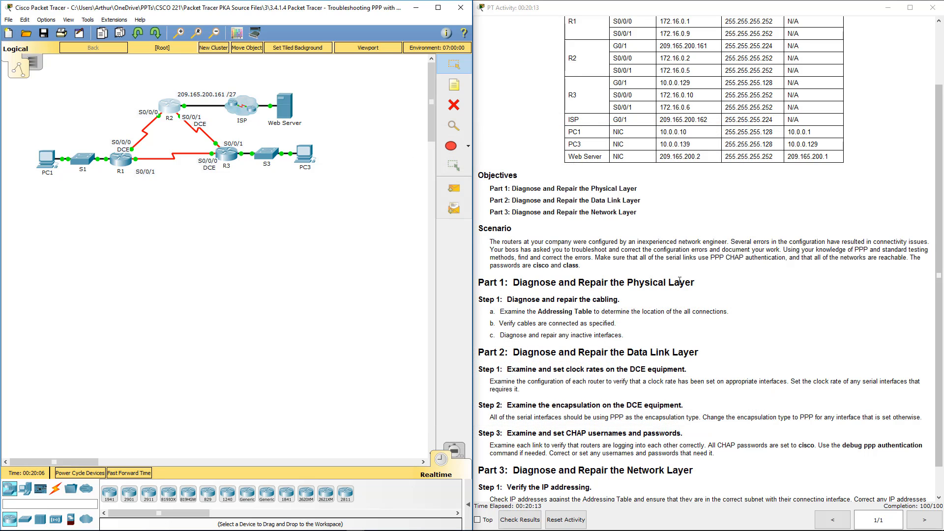
scroll(664, 305, "down", 1)
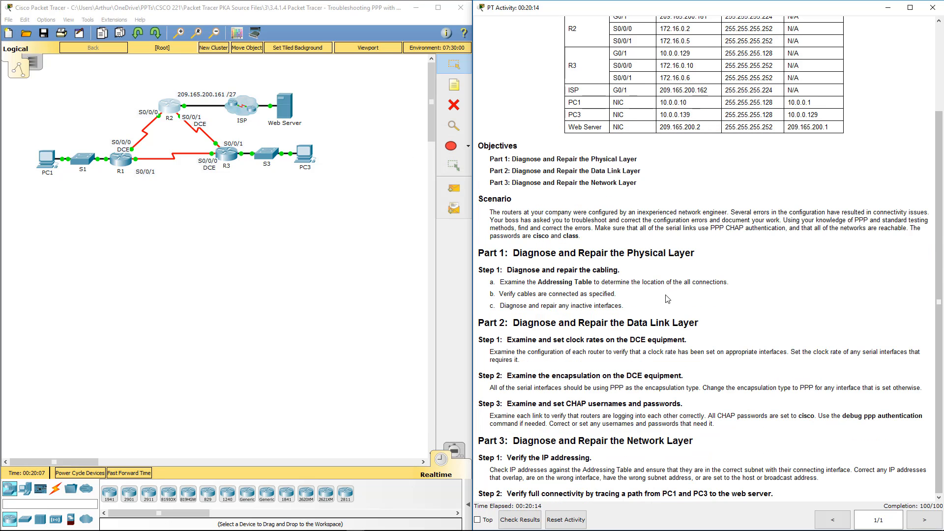
left_click(51, 170)
left_click(354, 121)
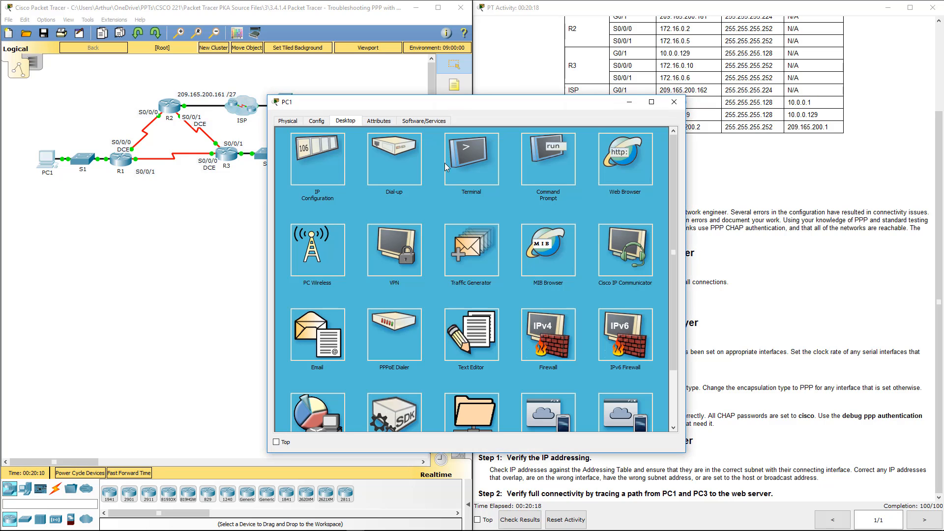
left_click(545, 164)
left_click_drag(560, 103, 449, 133)
left_click_drag(399, 155, 382, 155)
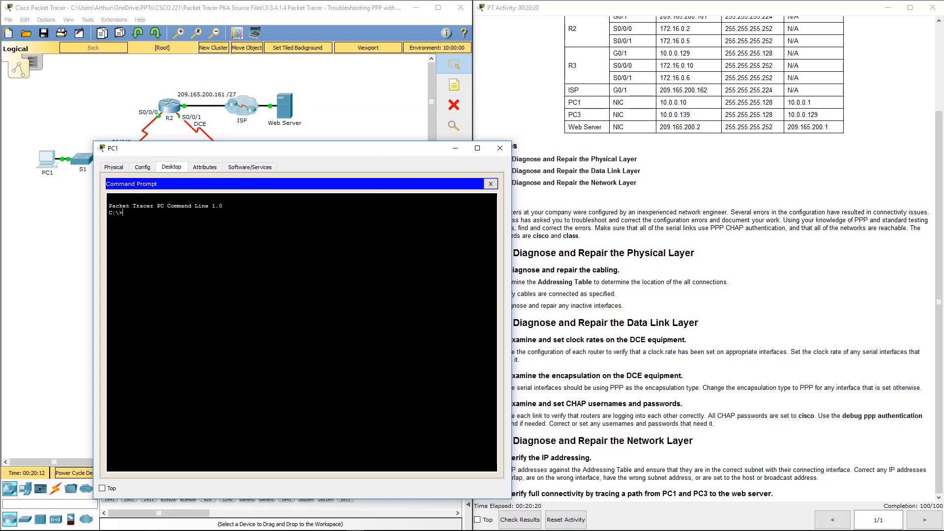
type("ping 209.165.200.2")
key("Return")
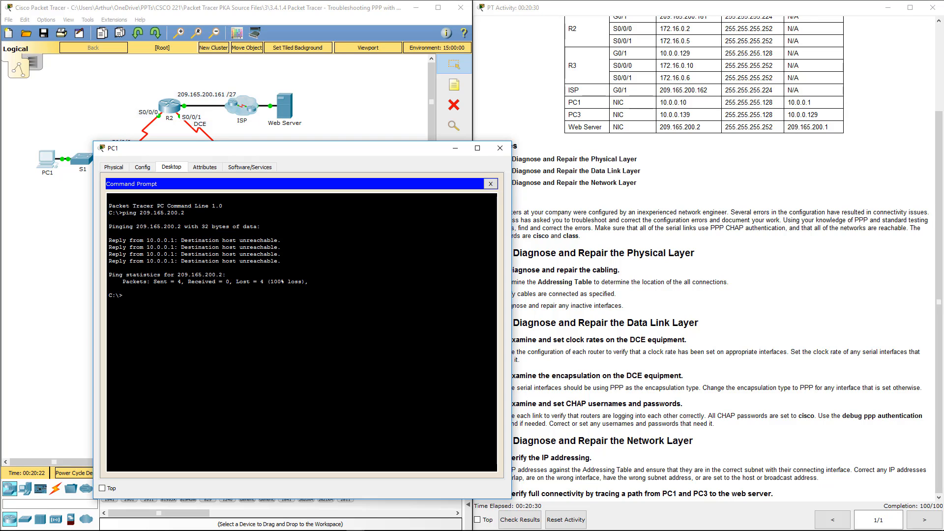
Rerun the ping to 209.165.200.2 from PC1, which reports destination host unreachable.
left_click(500, 148)
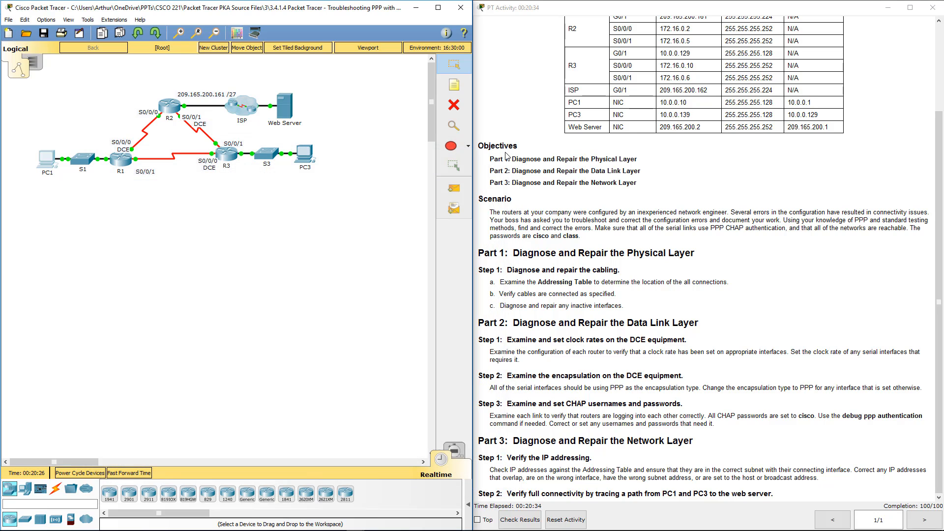
left_click(49, 170)
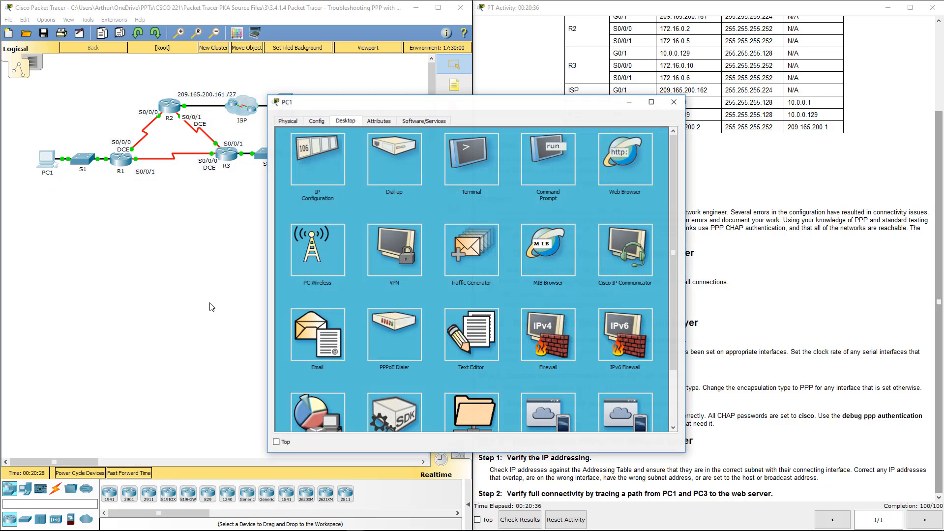
left_click(531, 182)
key("Up")
key("Return")
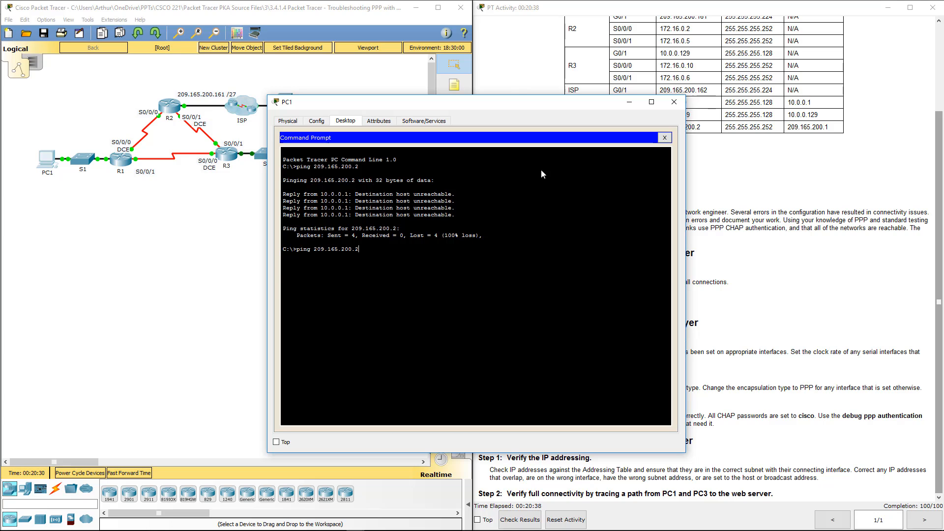
left_click(669, 107)
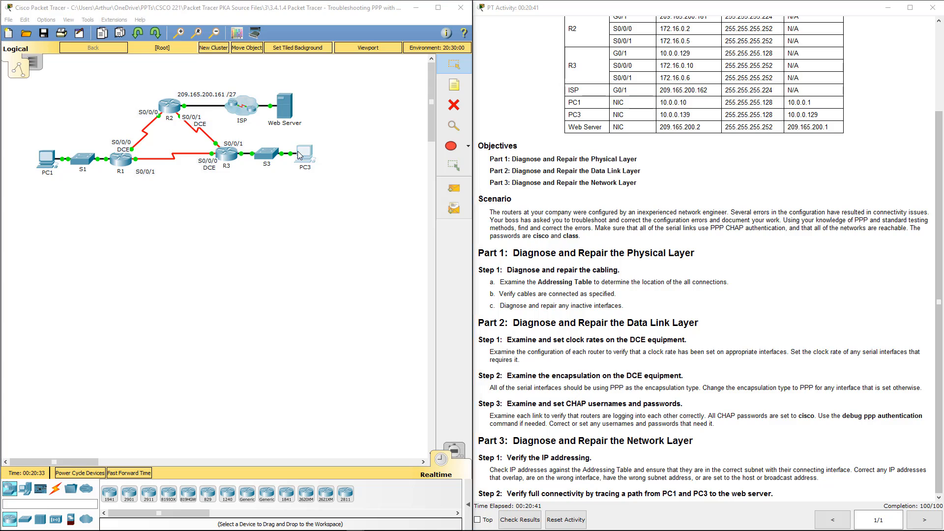
Ping 209.165.200.2 from PC3 (Destination host unreachable), then bring PC1's desktop back up.
left_click(300, 156)
left_click(345, 120)
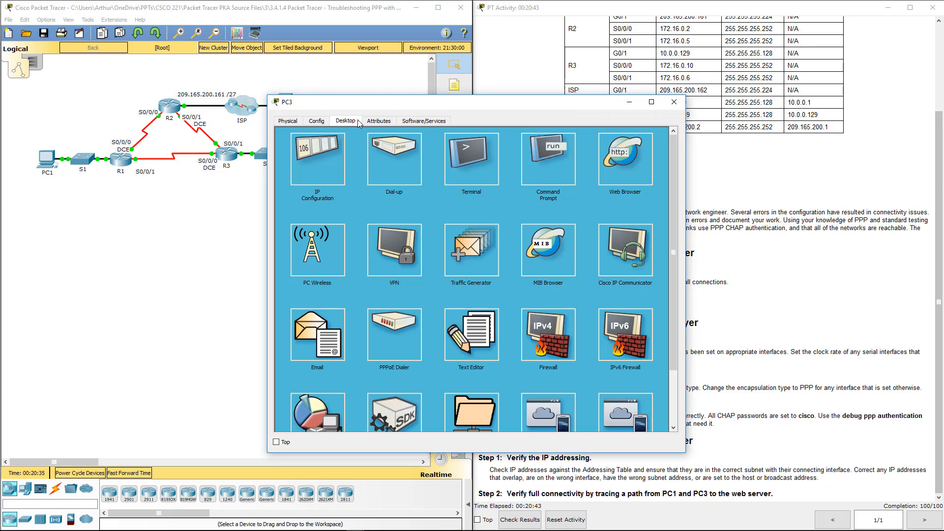
left_click(539, 170)
type("ping")
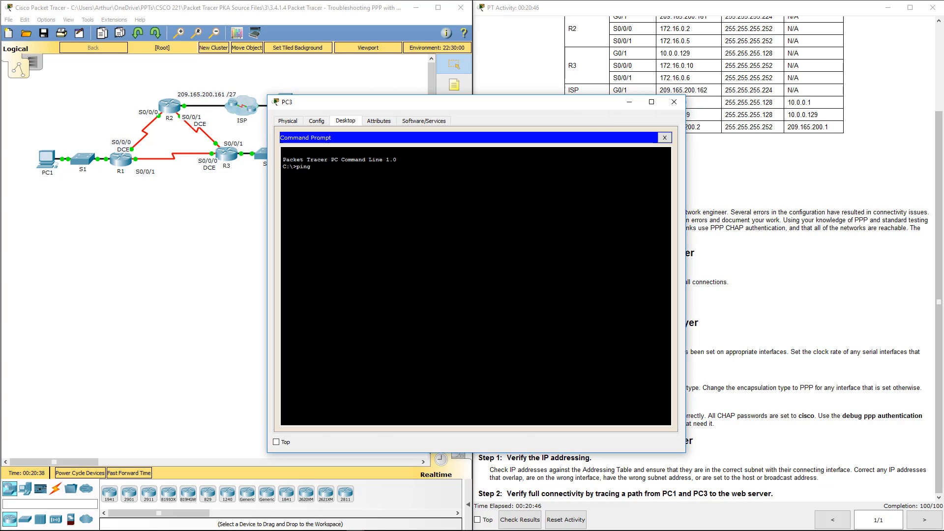
type(" 209.165.200.2")
key("Return")
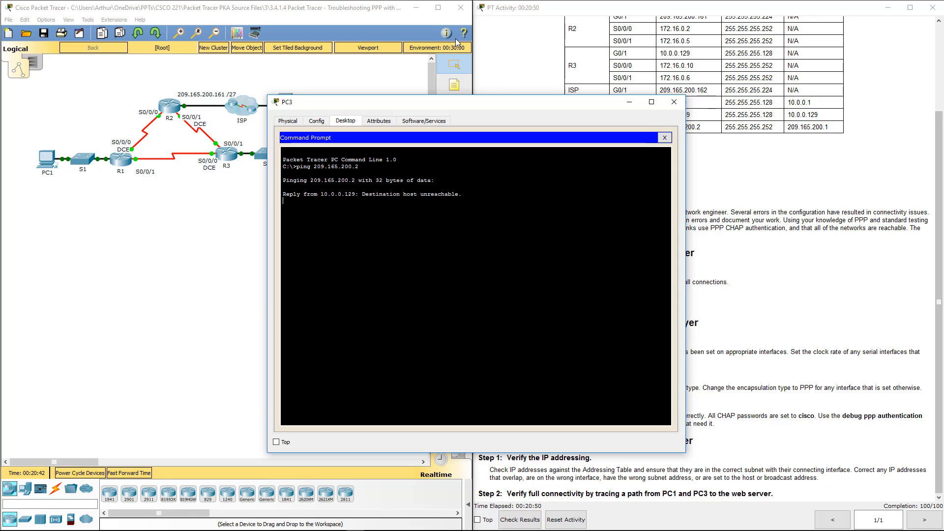
left_click(673, 102)
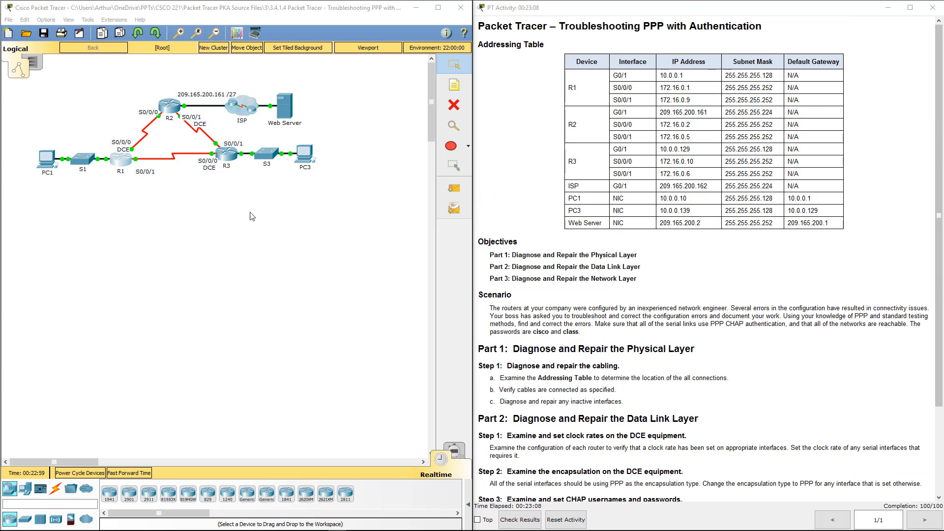
left_click(43, 169)
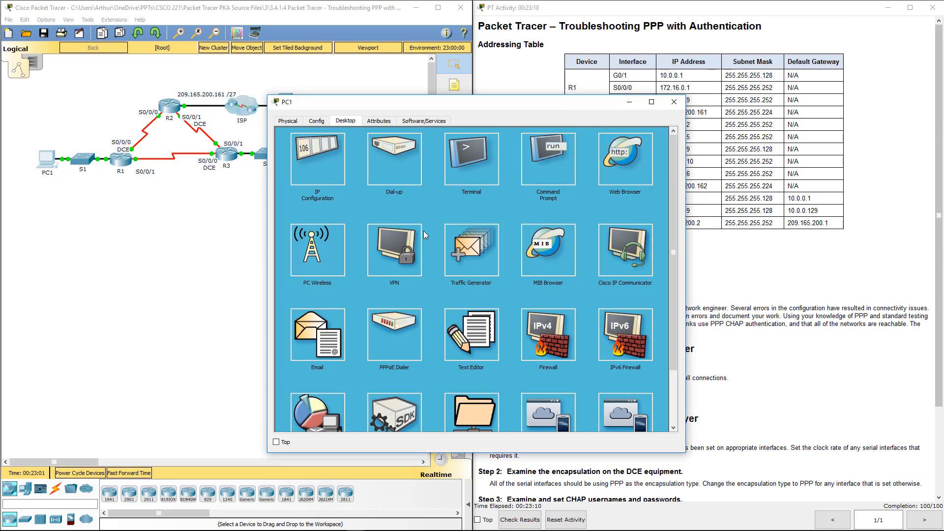
In PC1's command prompt, ping the gateway 10.0.0.1 successfully.
left_click(528, 168)
key("Return")
key("Return")
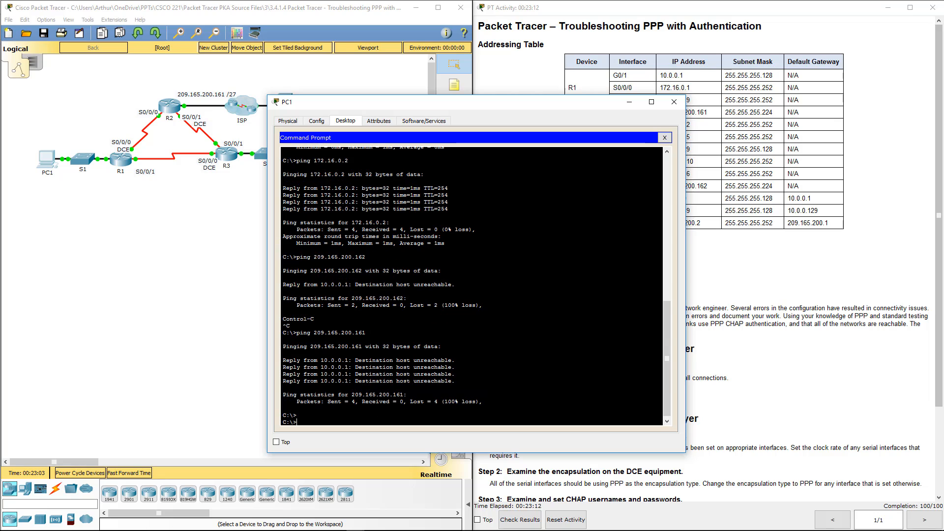
key("Return")
key("Return")
key("Return")
key("Return")
key("Return")
key("Return")
key("Return")
key("Return")
key("Return")
key("Return")
key("Return")
key("Return")
key("Return")
key("Return")
key("Return")
key("Return")
key("Return")
key("Return")
key("Return")
key("Return")
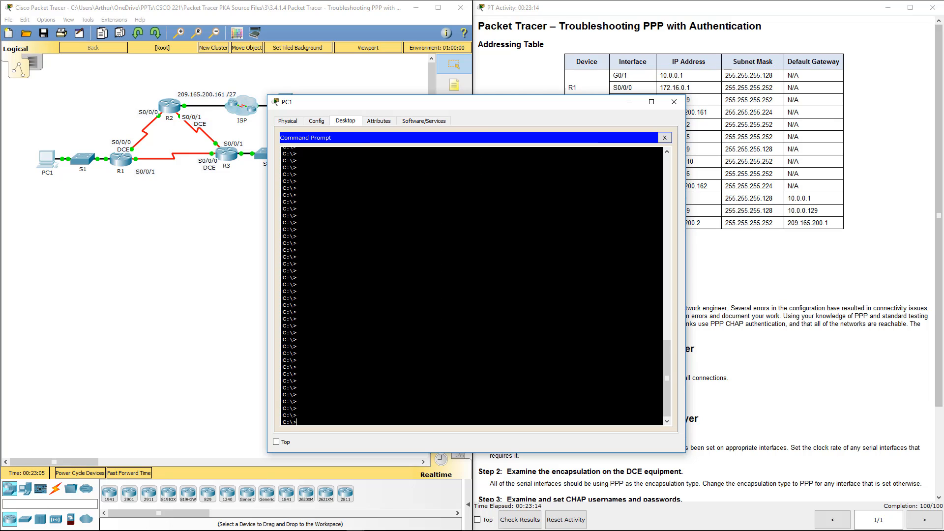
left_click_drag(521, 102, 366, 187)
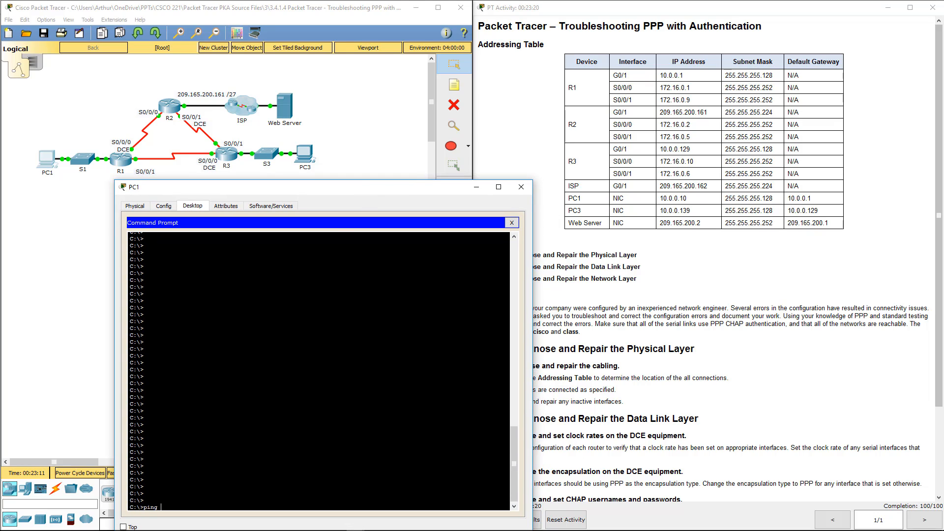
type("10.0.0.1")
key("Return")
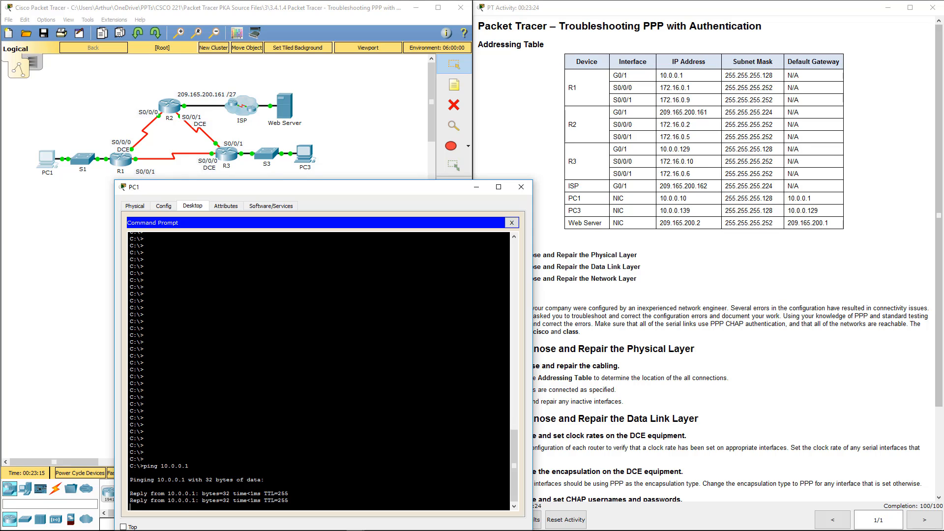
key("ctrl+c")
Ping 172.16.0.2 and PC3 at 10.0.0.139 from PC1, both succeeding.
key("Up")
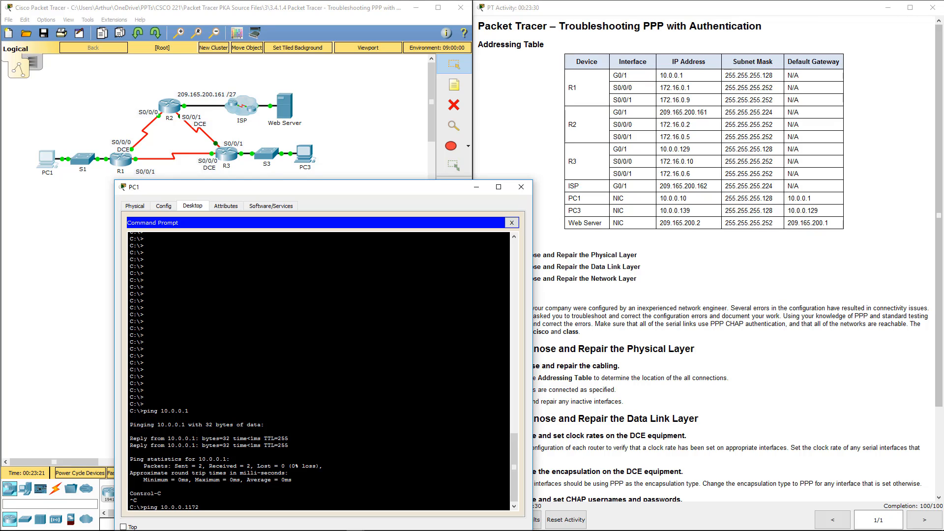
type("172.1")
key("BackSpace")
key("BackSpace")
key("BackSpace")
key("BackSpace")
key("BackSpace")
key("BackSpace")
key("BackSpace")
key("BackSpace")
key("BackSpace")
key("BackSpace")
key("BackSpace")
key("BackSpace")
type("72.16.0.2")
key("Return")
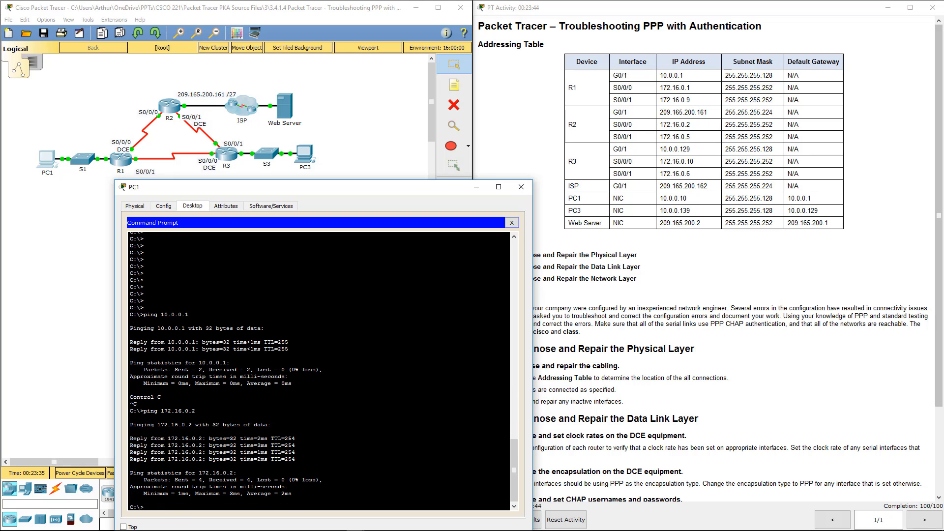
type("ping 10.0.0.139")
key("Return")
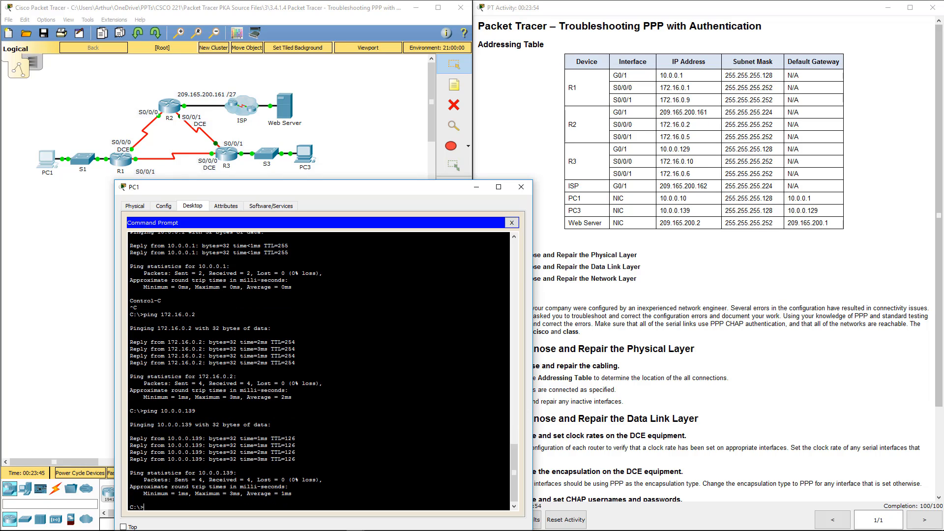
Ping 209.165.200.161 from PC1, which stays unreachable, and close PC1's window.
key("Up")
key("BackSpace")
key("BackSpace")
key("BackSpace")
type("209.165.200.161")
key("Return")
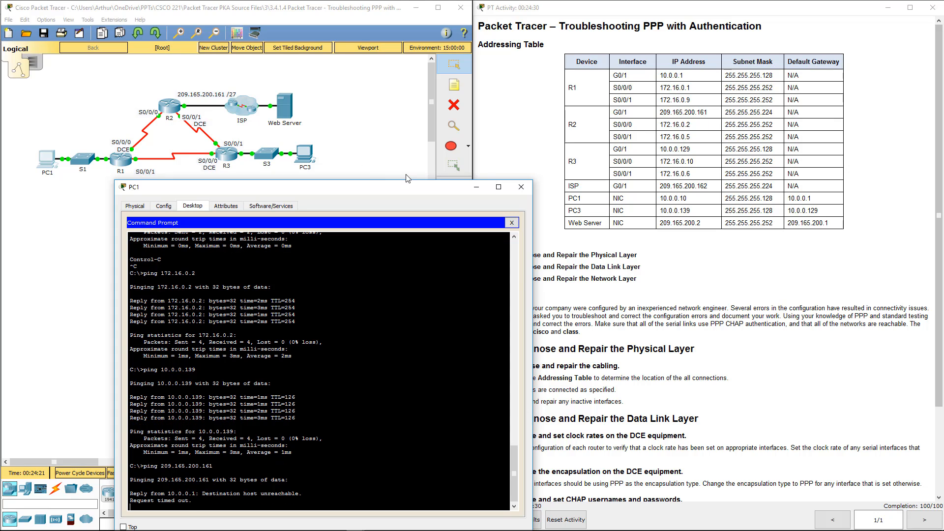
left_click(521, 187)
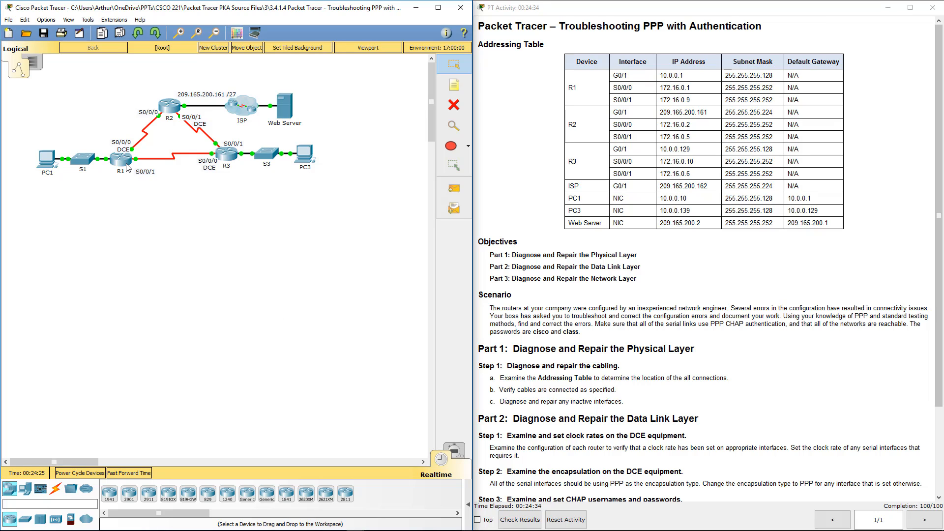
Display R2's running configuration in its CLI.
left_click(171, 107)
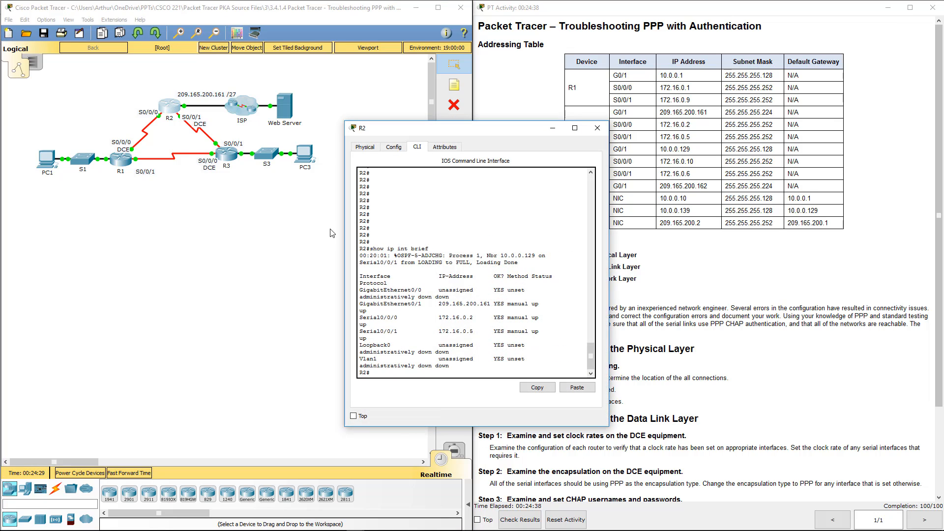
key("Return")
key("Return")
key("Return")
key("Return")
key("Return")
key("Return")
key("Return")
key("Return")
key("Return")
key("Return")
key("Return")
key("Return")
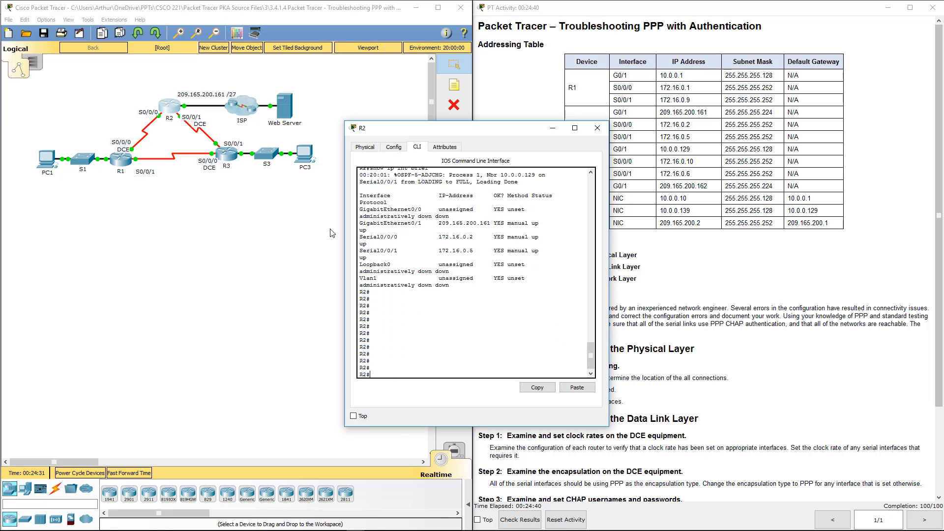
type("show")
key("Return")
key("space")
key("space")
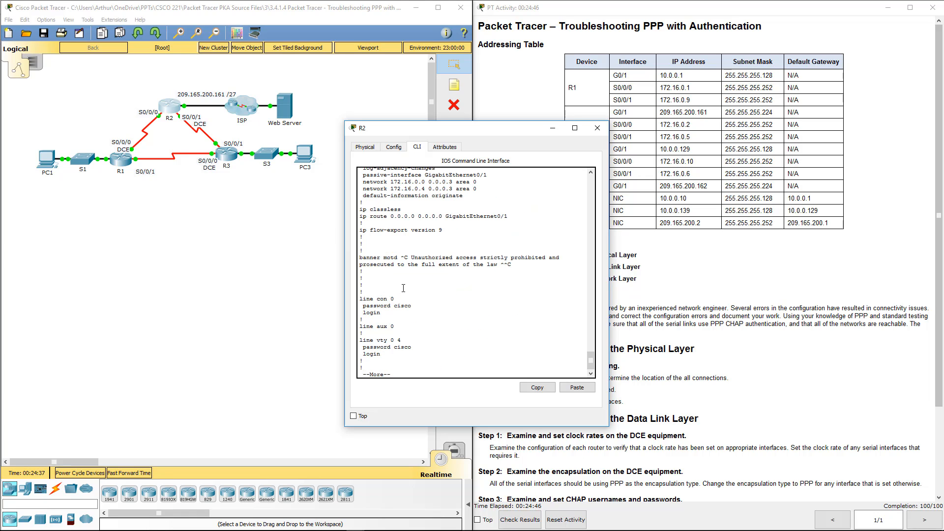
scroll(403, 290, "up", 1)
Review R2's OSPF lines: default-information originate, passive-interface G0/1, networks 172.16.0.0 and 172.16.0.4.
left_click_drag(369, 230, 476, 229)
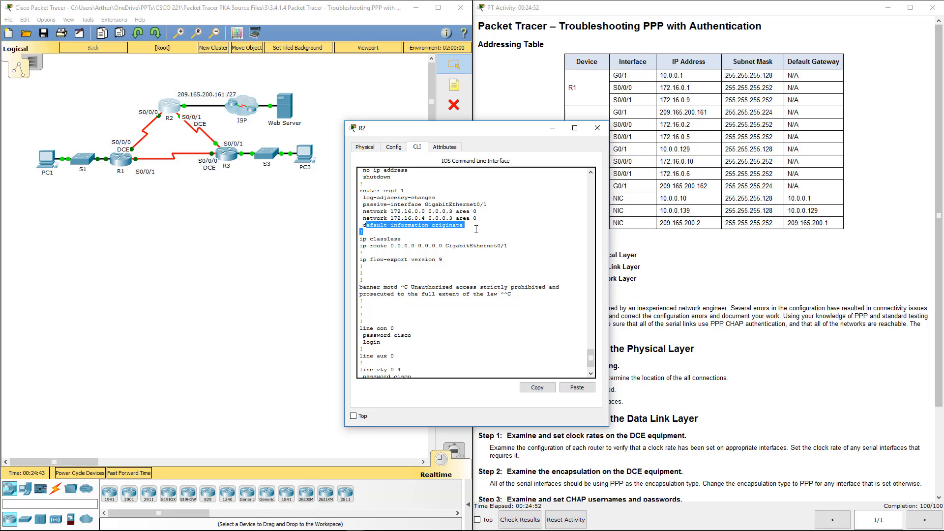
left_click(476, 230)
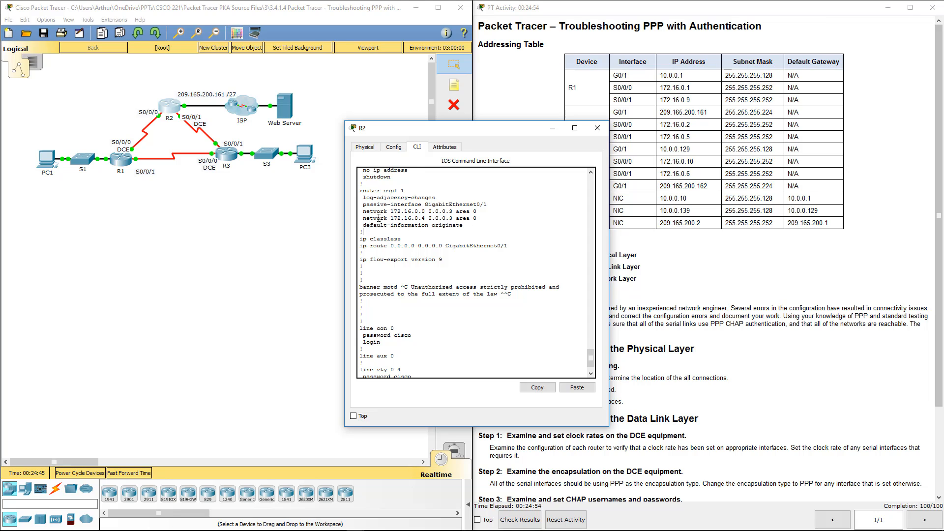
left_click_drag(369, 215, 479, 217)
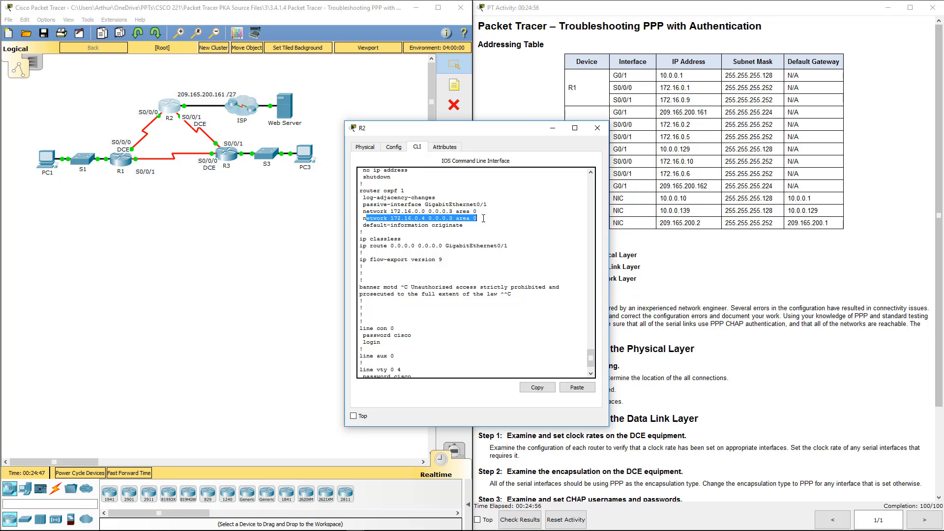
left_click(479, 218)
left_click_drag(415, 204, 489, 204)
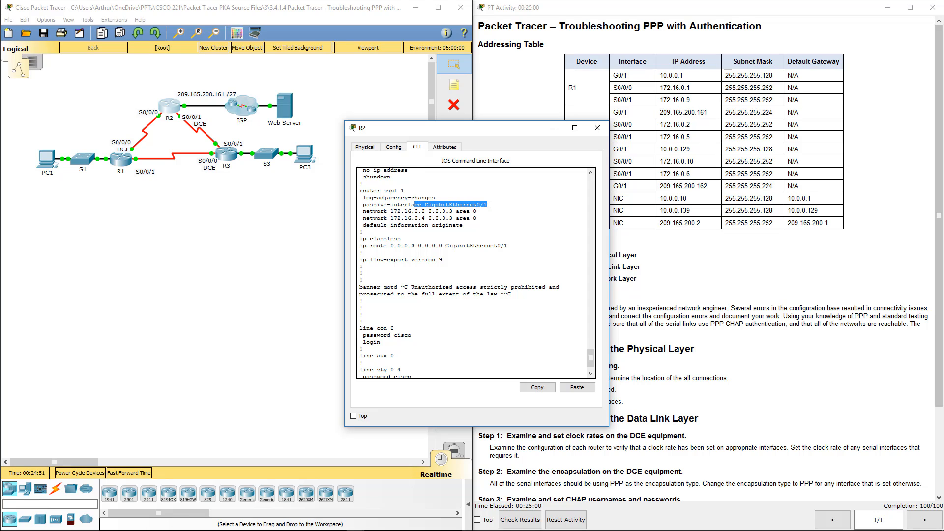
left_click_drag(365, 212, 502, 220)
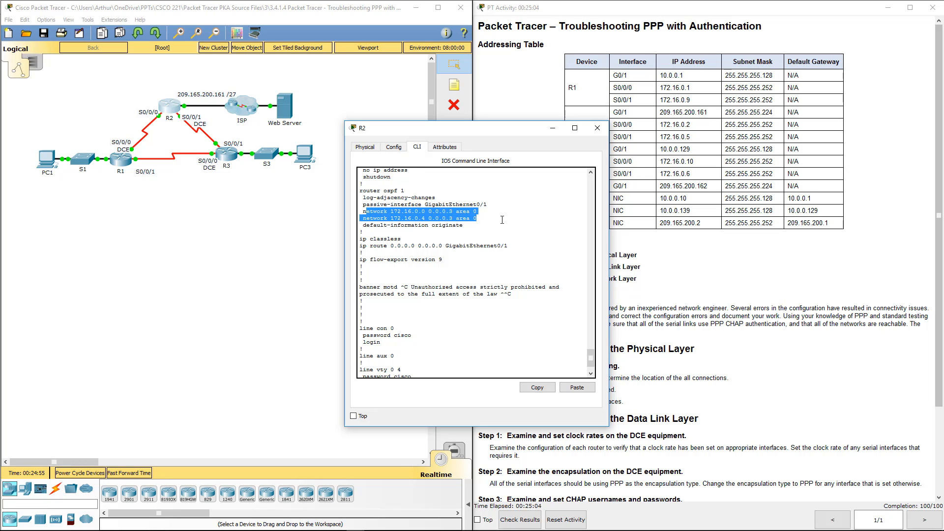
scroll(446, 234, "up", 1)
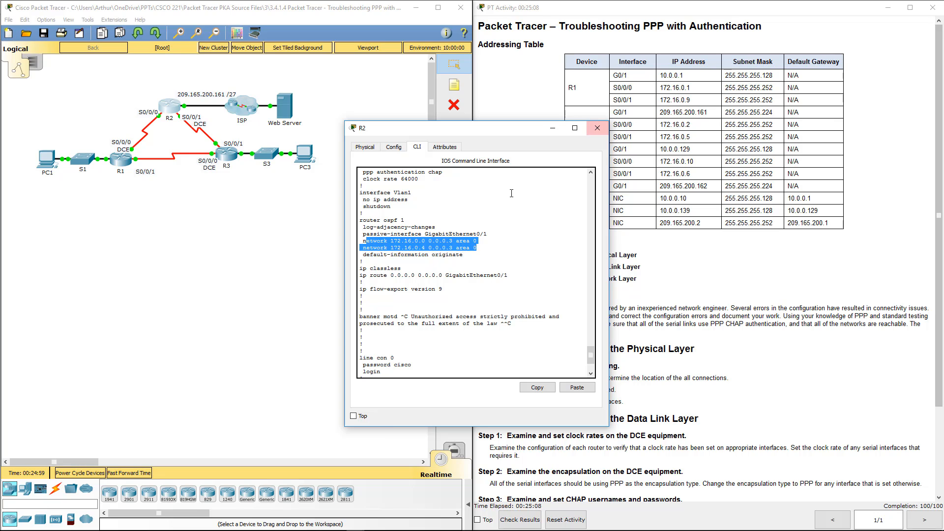
left_click(596, 128)
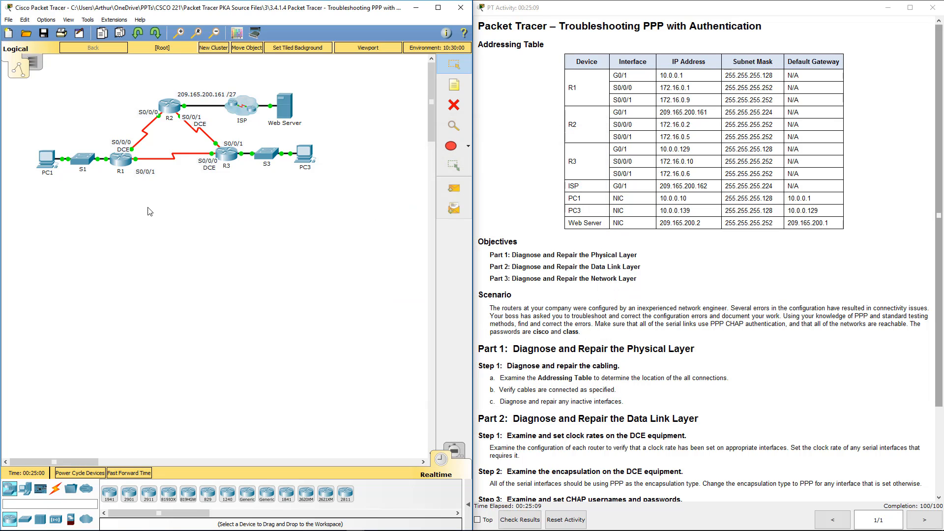
left_click(122, 163)
type("s")
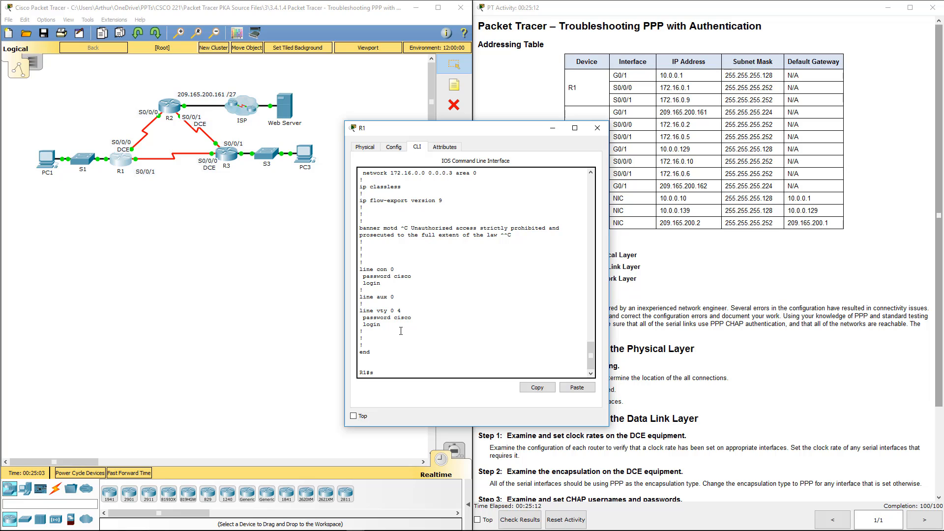
type("how ip route")
key("Return")
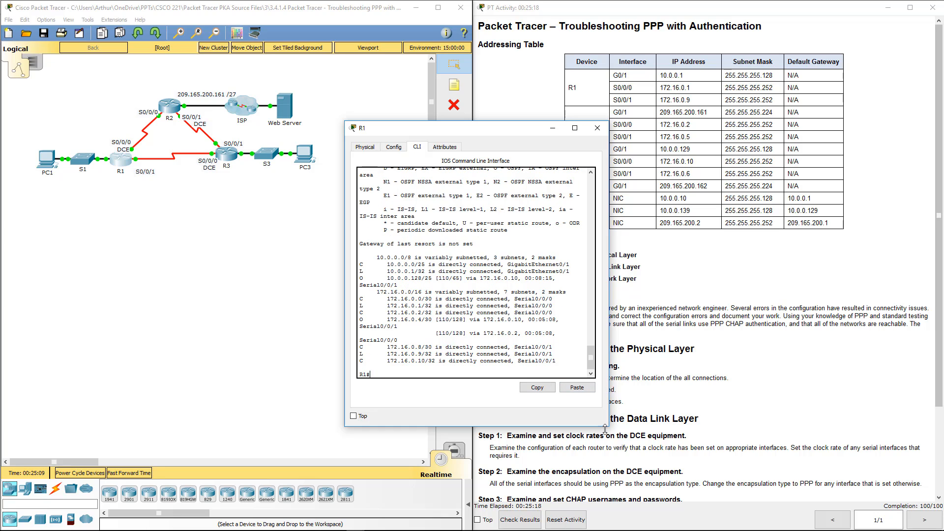
left_click_drag(611, 426, 812, 425)
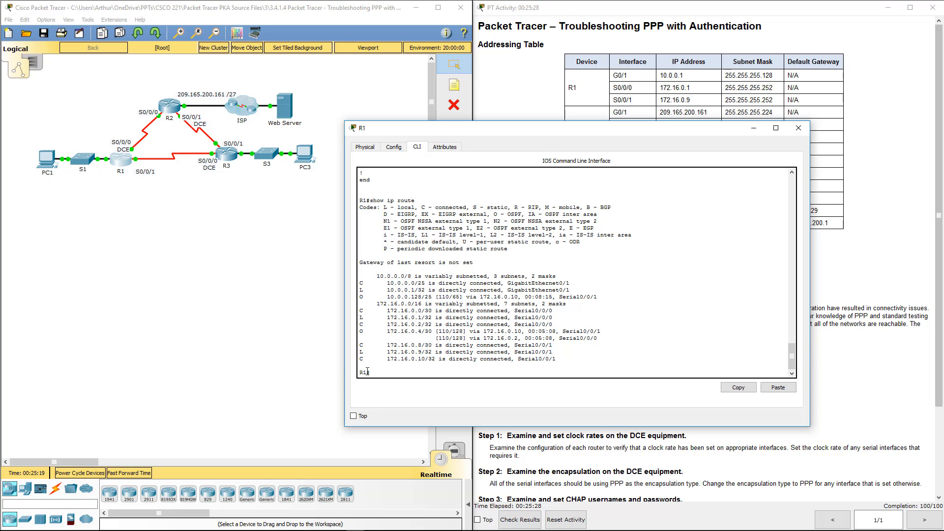
triple_click(380, 278)
left_click(399, 341)
left_click(799, 128)
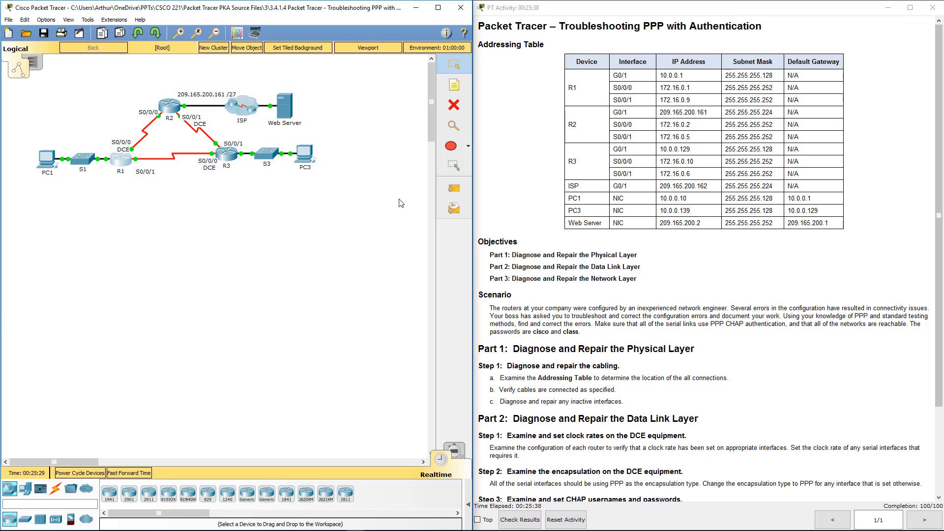
left_click(236, 154)
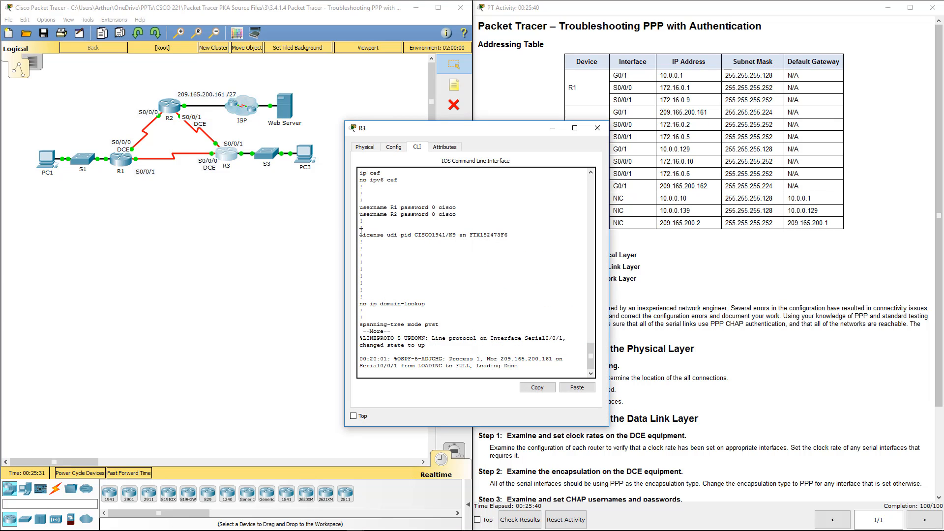
key("Return")
key("Return")
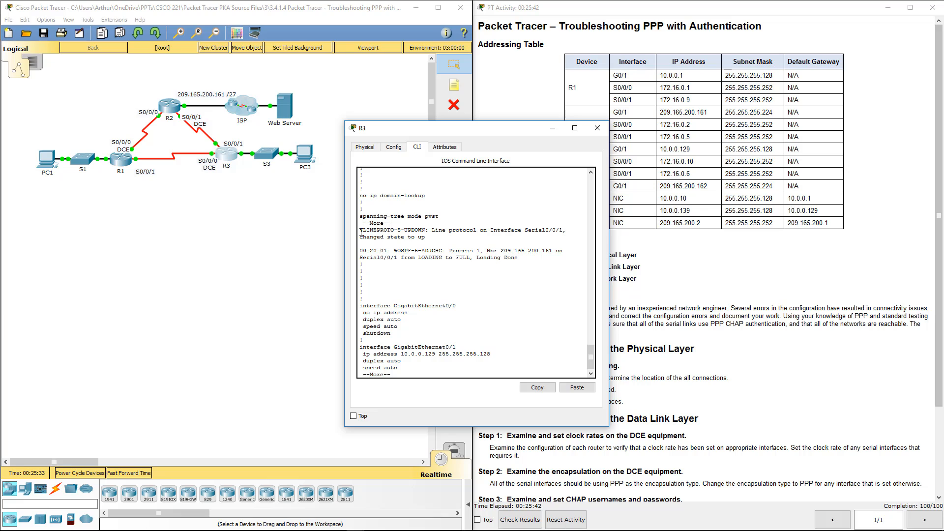
key("Return")
key("Return")
key("Return")
key("Return")
key("Return")
key("Return")
key("Return")
key("Return")
key("Return")
key("Return")
key("Return")
key("Return")
key("Return")
key("Return")
key("Return")
key("Return")
key("Return")
key("Return")
key("Return")
key("Return")
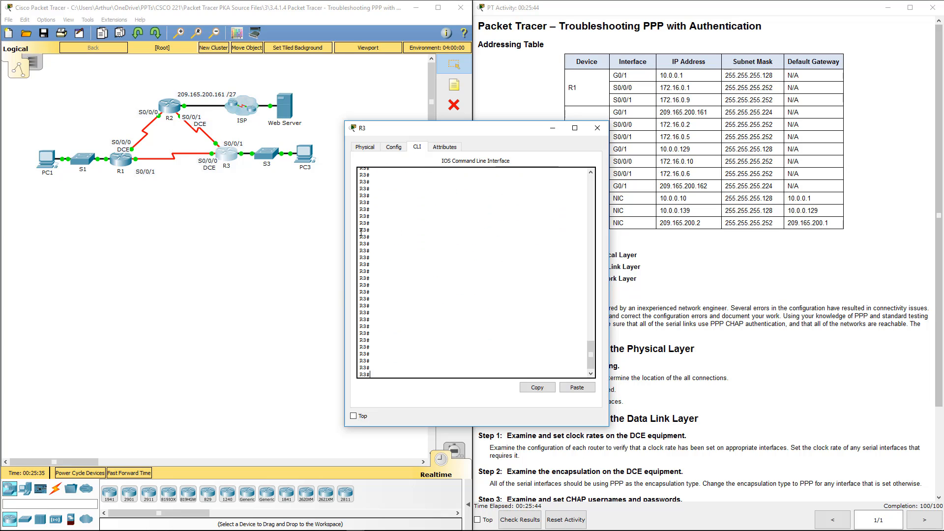
type("show run")
key("Return")
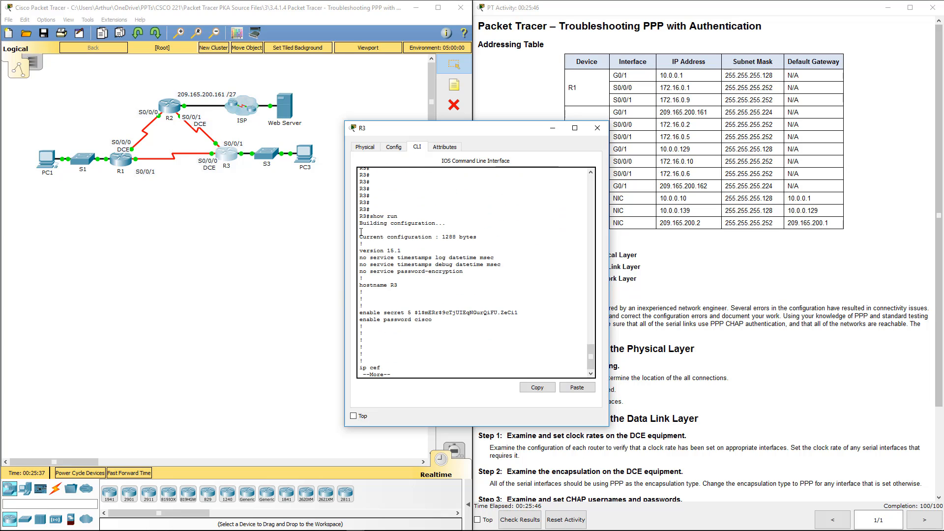
key("space")
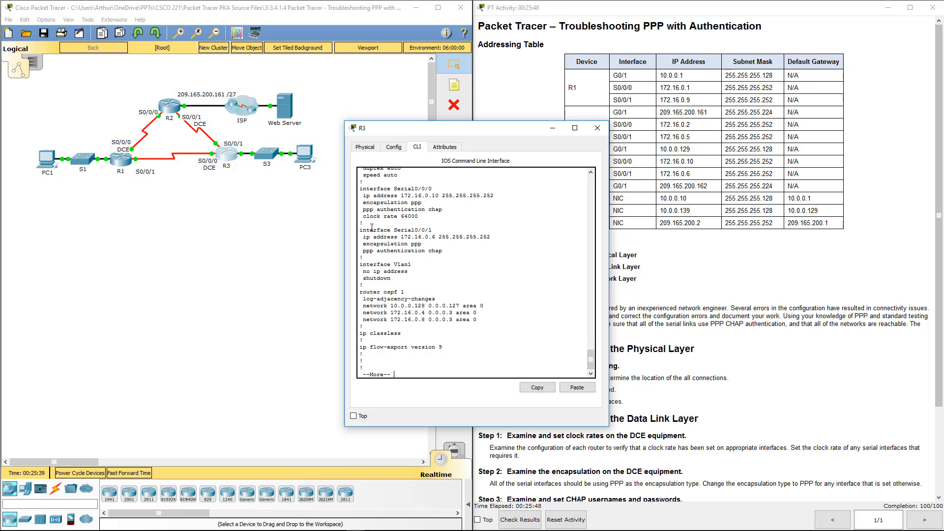
left_click_drag(365, 327, 362, 307)
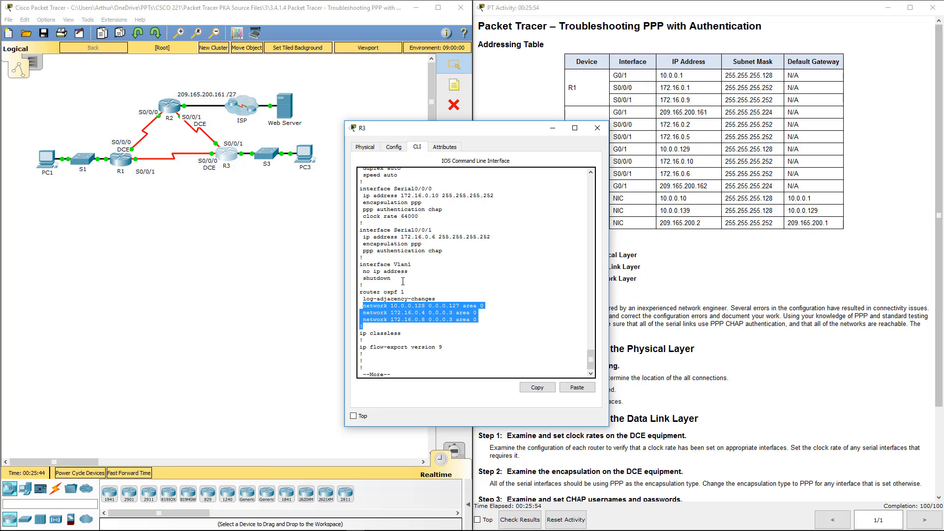
key("ctrl+c")
type("sho")
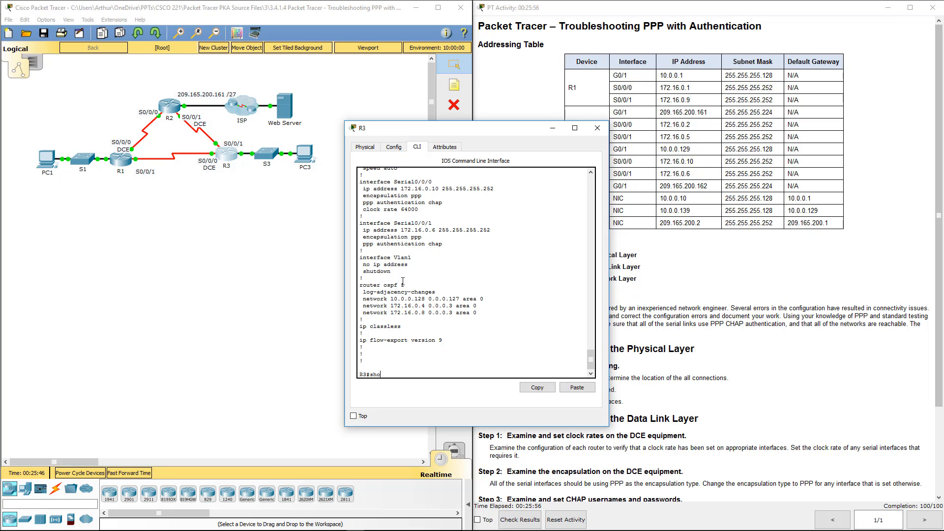
type("w up route")
key("Return")
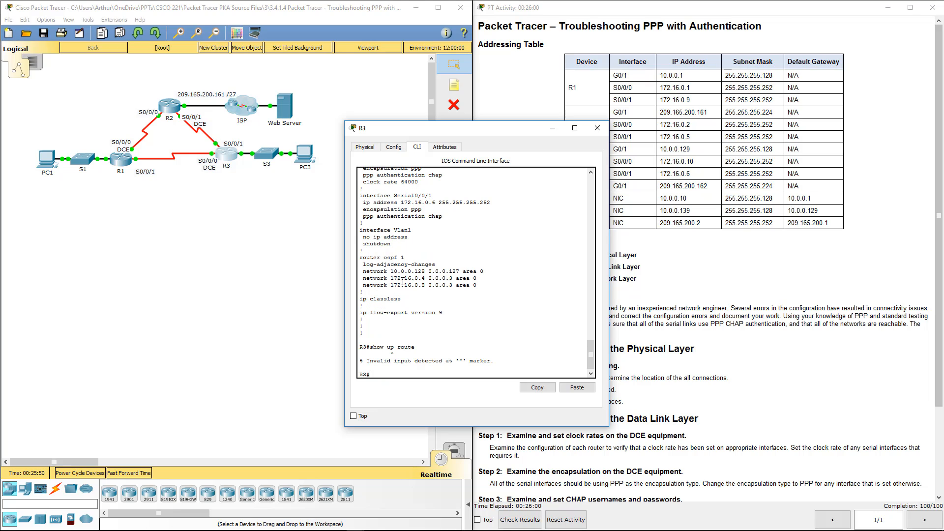
type("show ip route")
key("Return")
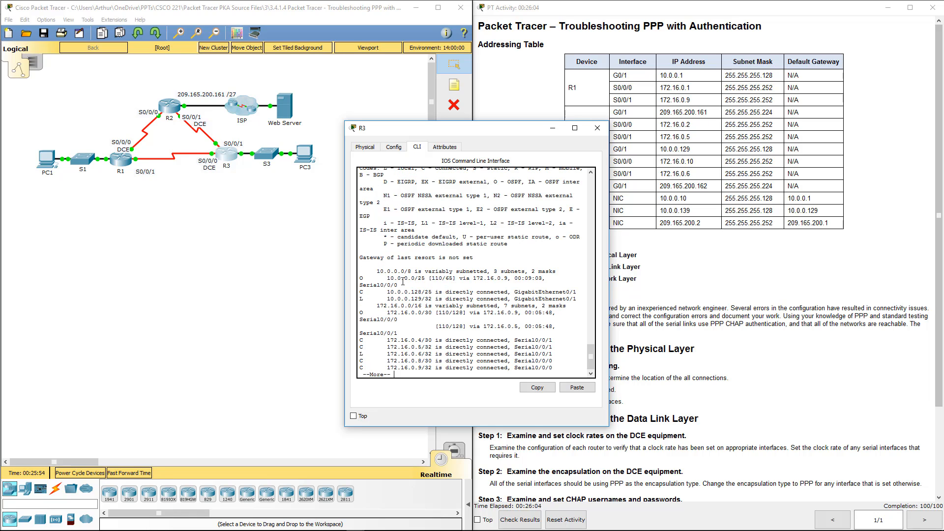
key("space")
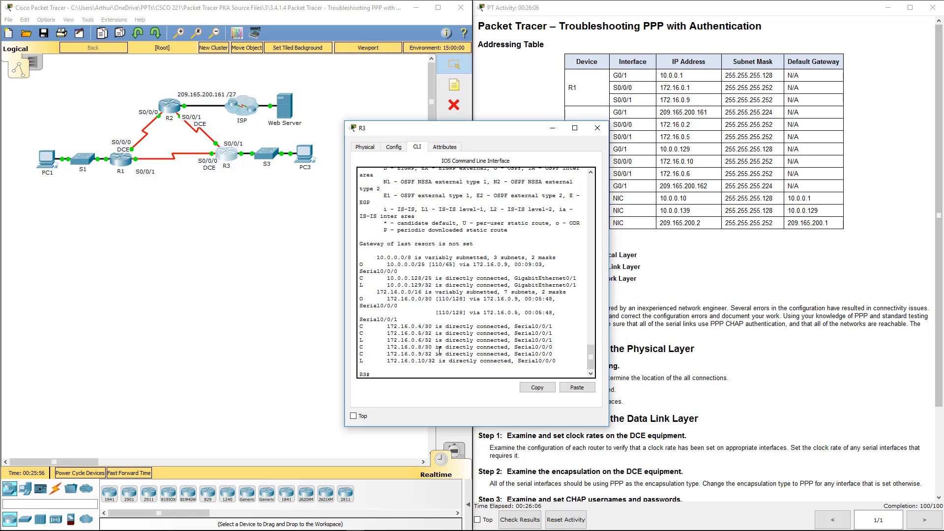
left_click_drag(609, 419, 802, 430)
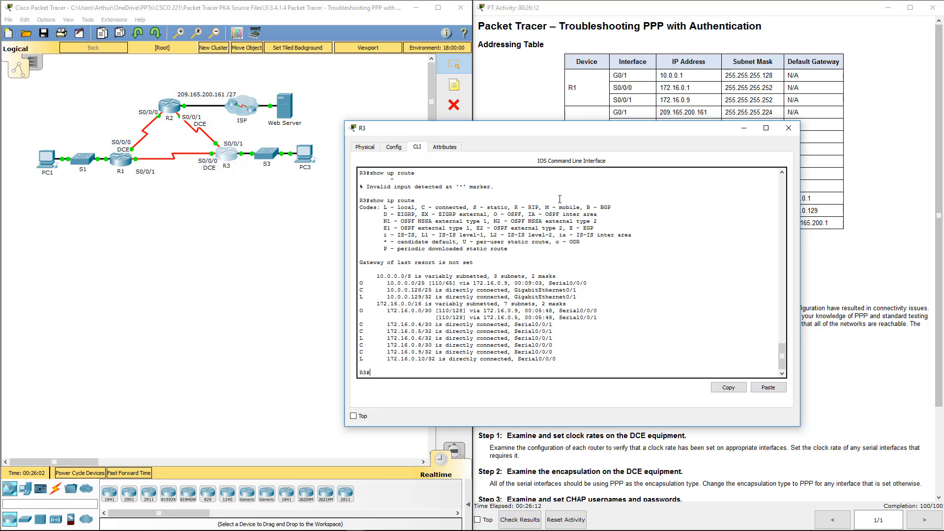
left_click(789, 128)
Enter global configuration and router ospf 1 on R2.
scroll(697, 237, "down", 3)
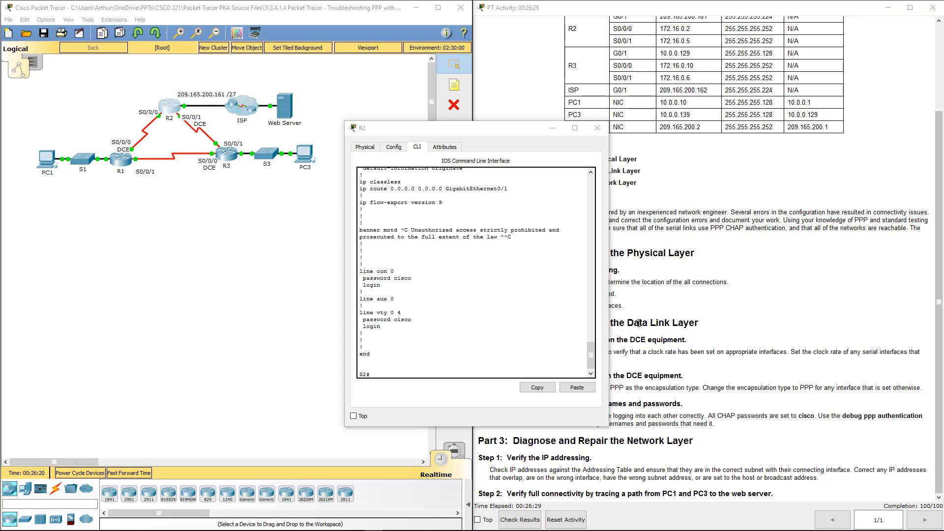
scroll(512, 298, "up", 1)
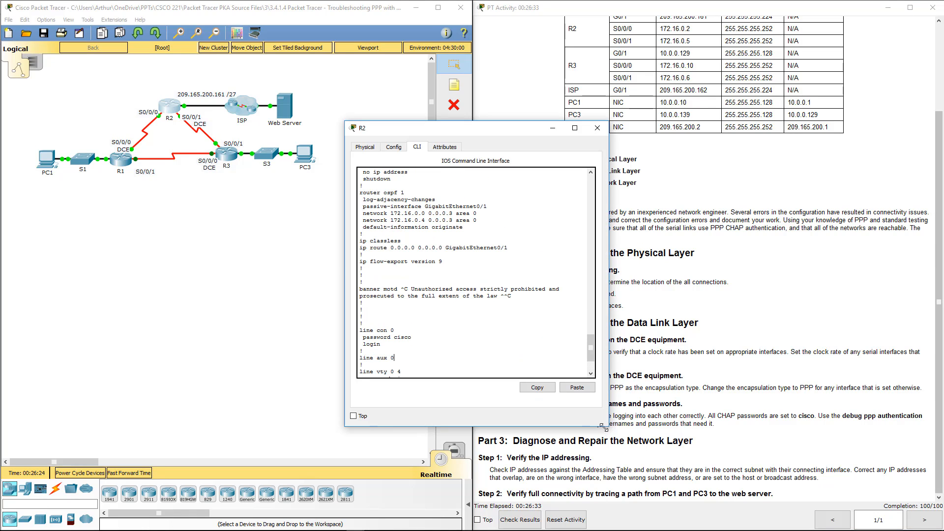
left_click_drag(599, 426, 591, 505)
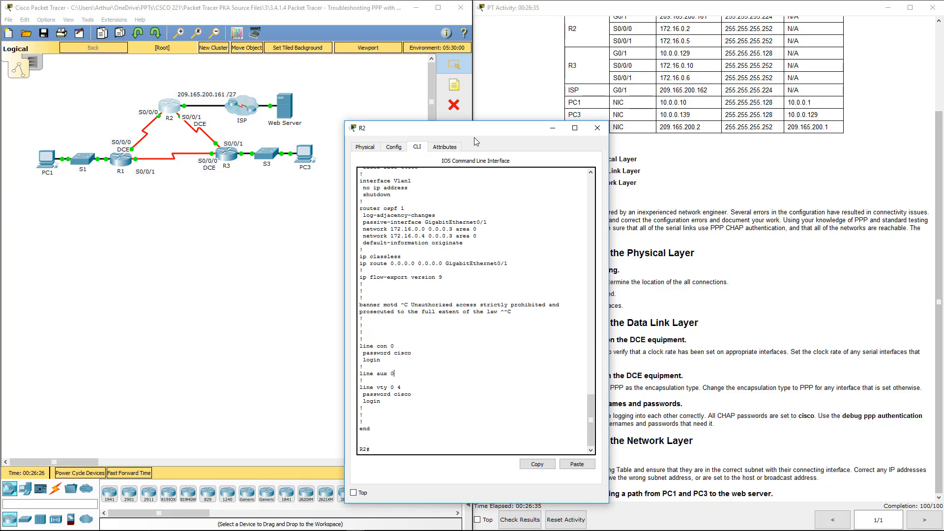
left_click_drag(474, 129, 430, 105)
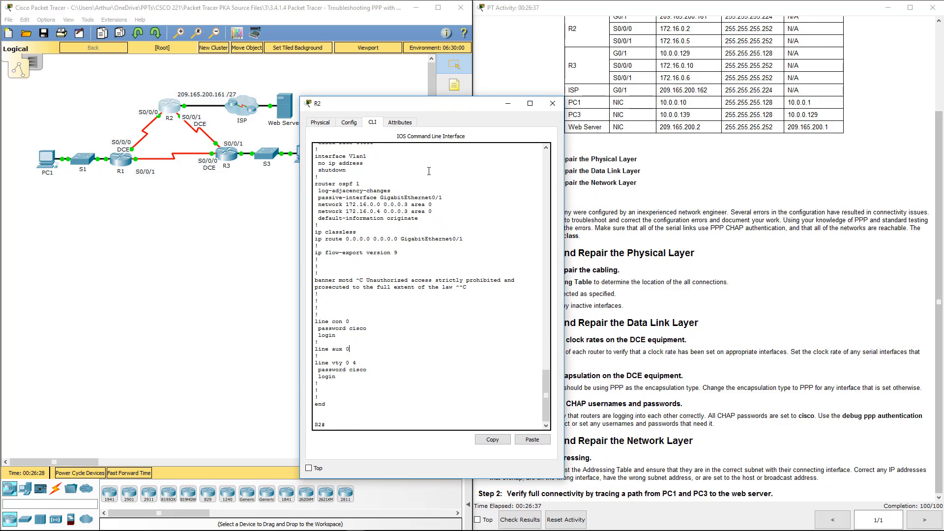
type("t")
key("Return")
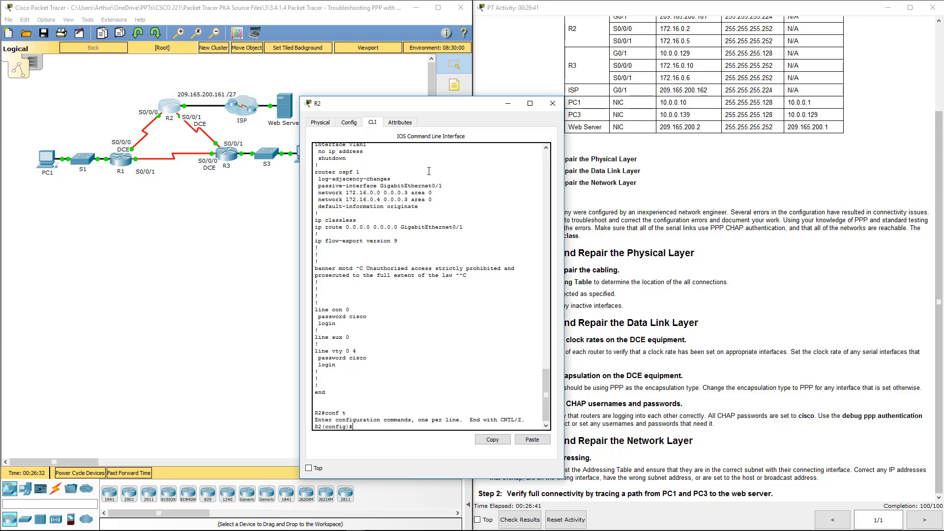
type("routew")
key("BackSpace")
key("Tab")
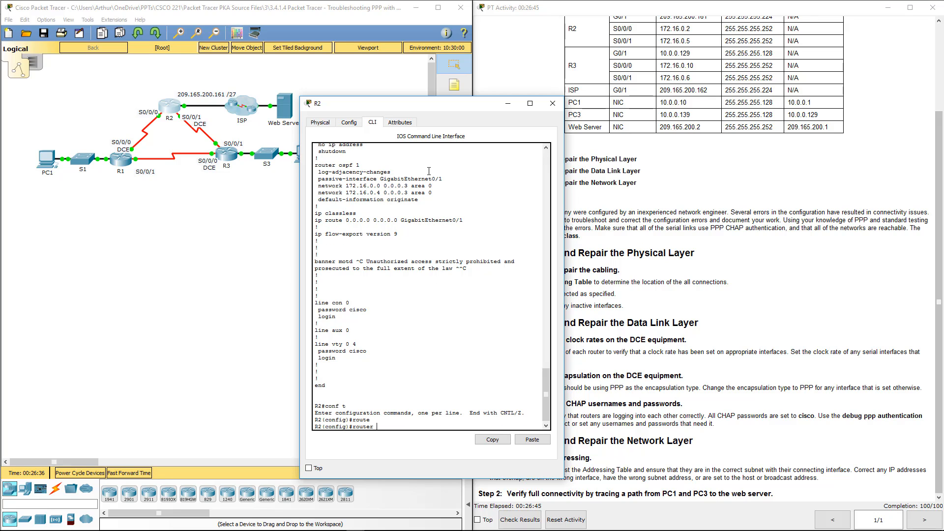
type("ospf 1")
key("Return")
Remove default-information originate from R2's OSPF process 1.
type("no")
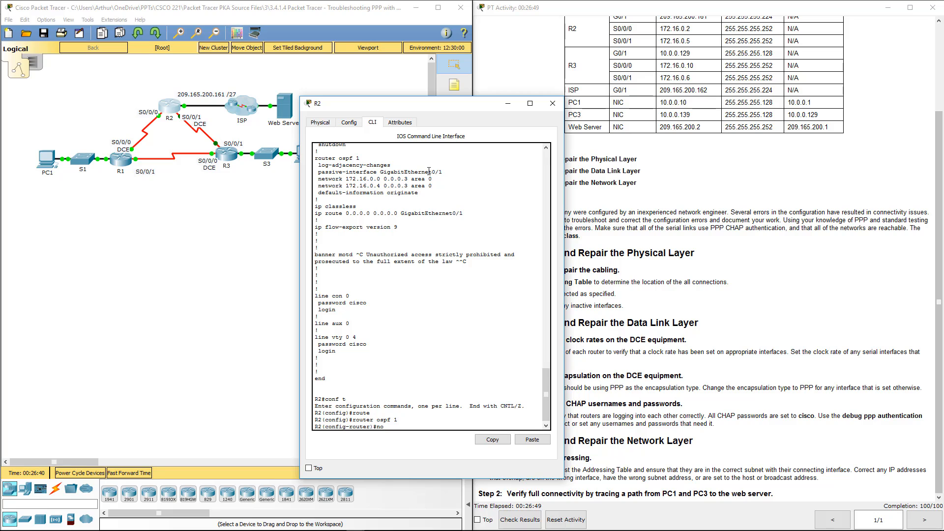
type(" de")
key("Tab")
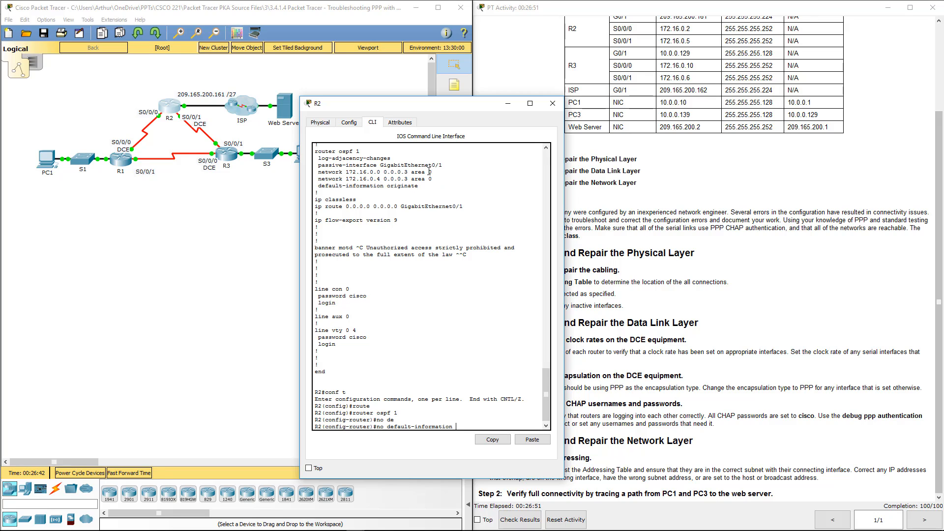
key("Return")
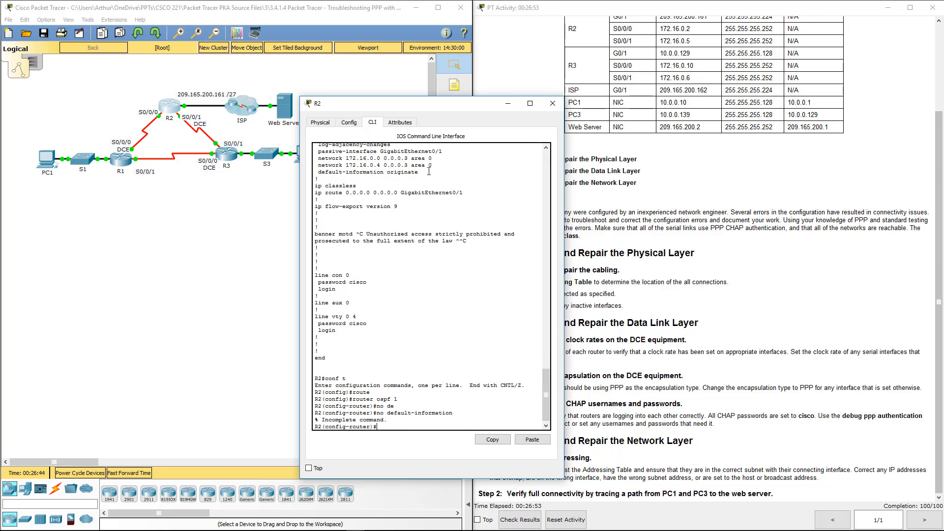
type("ormation or")
key("Tab")
key("Return")
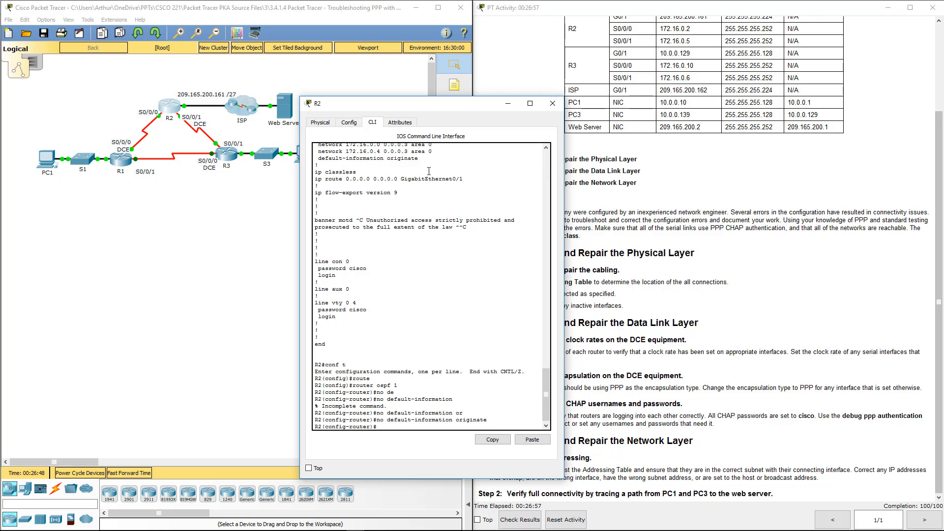
key("Up")
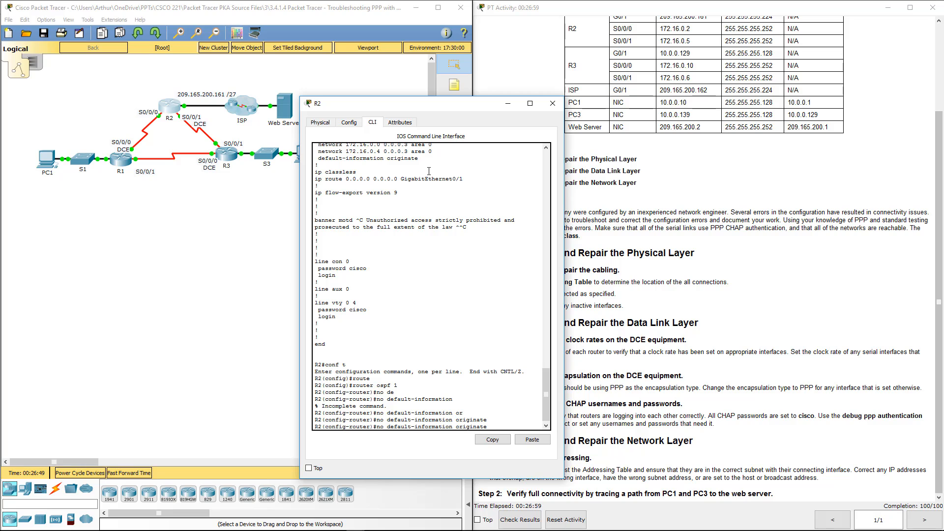
key("Return")
key("Return")
key("Return")
key("Return")
key("Return")
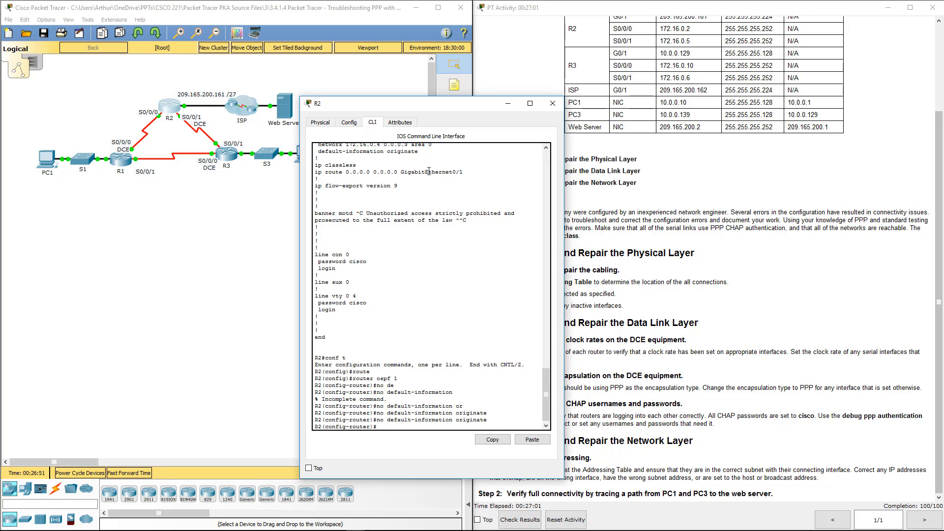
Reapply default-information originate under router ospf 1.
type("de")
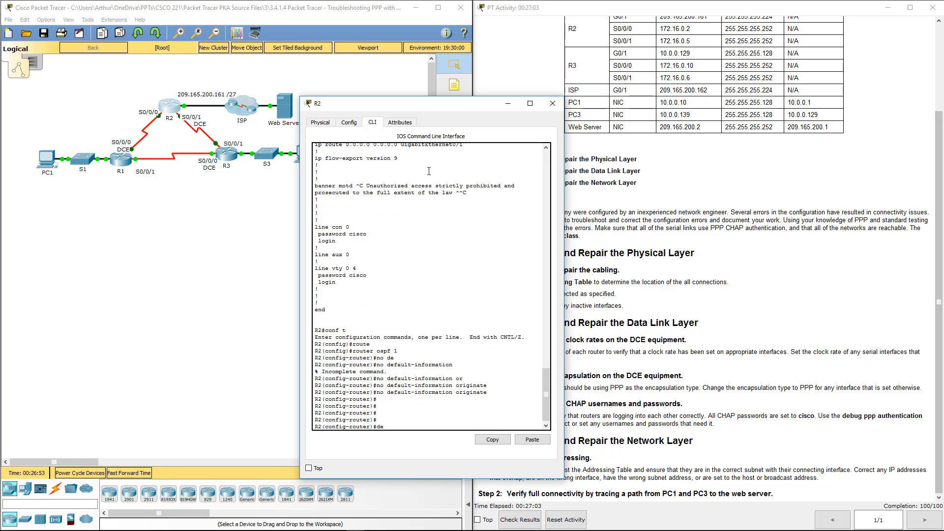
key("Tab")
type("ormation o")
key("Tab")
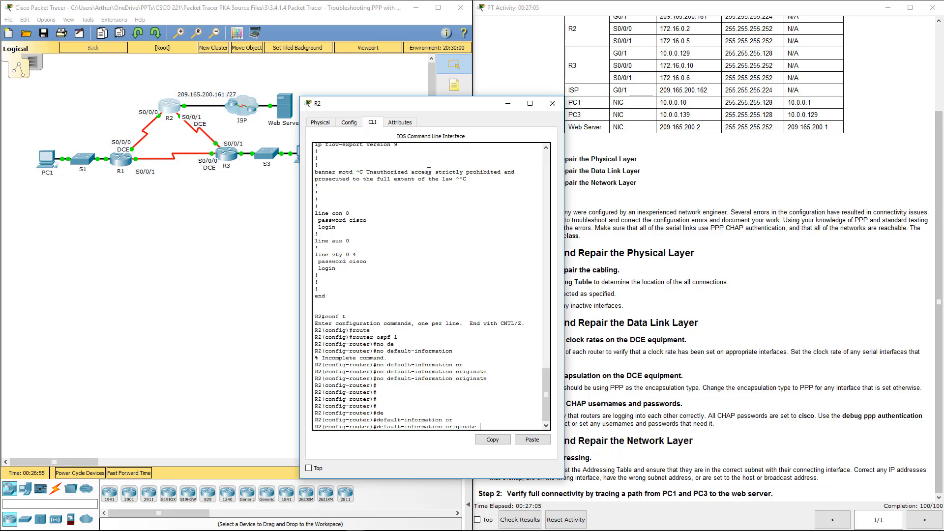
key("Return")
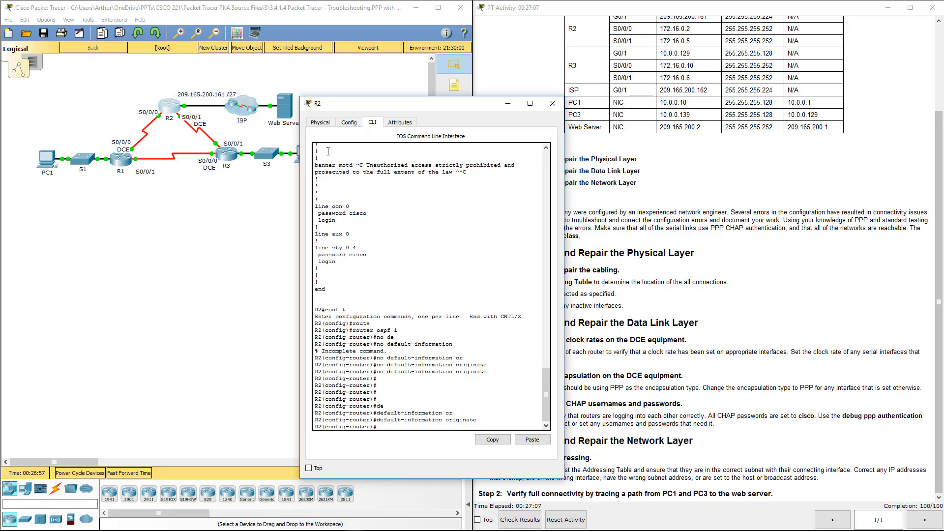
Run show ip route on R1 and confirm the new O*E2 0.0.0.0 default route.
left_click(553, 105)
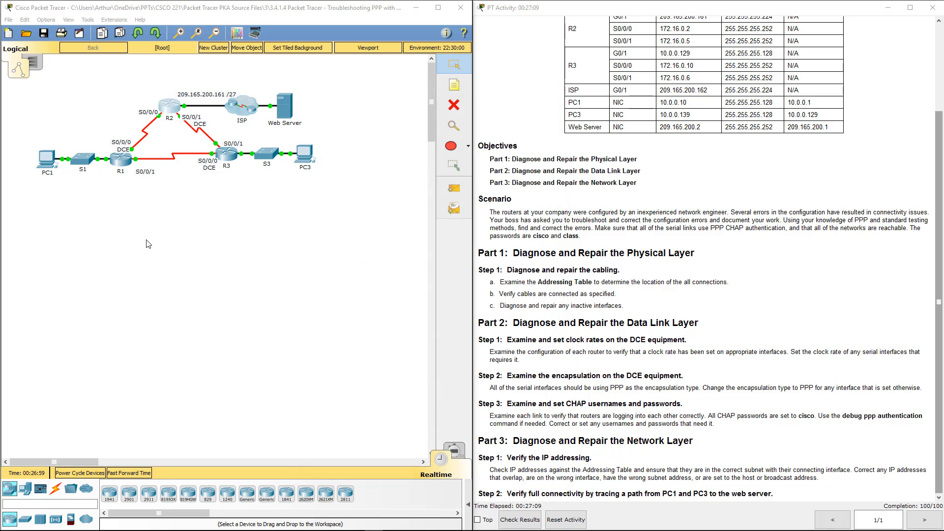
left_click(121, 159)
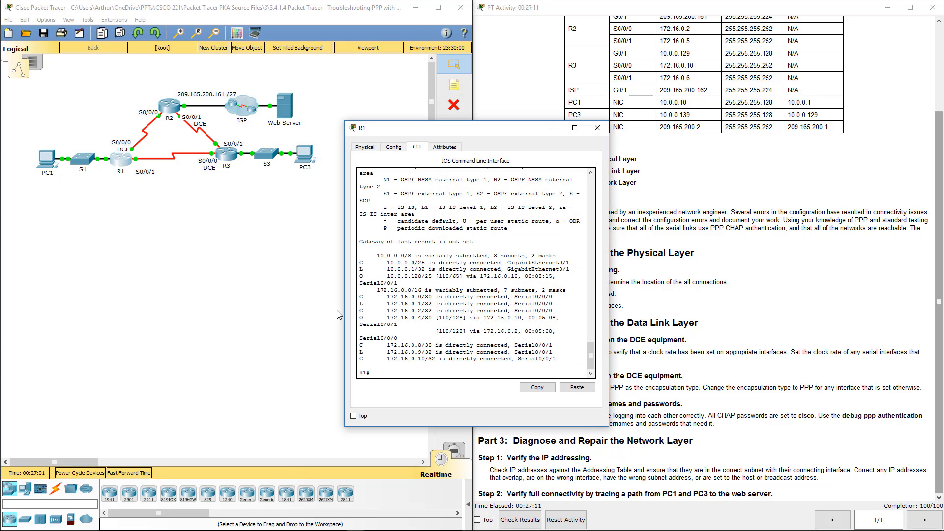
key("Return")
key("Return")
key("Return")
key("Return")
key("Return")
key("Return")
key("Return")
key("Return")
key("Return")
key("Return")
key("Return")
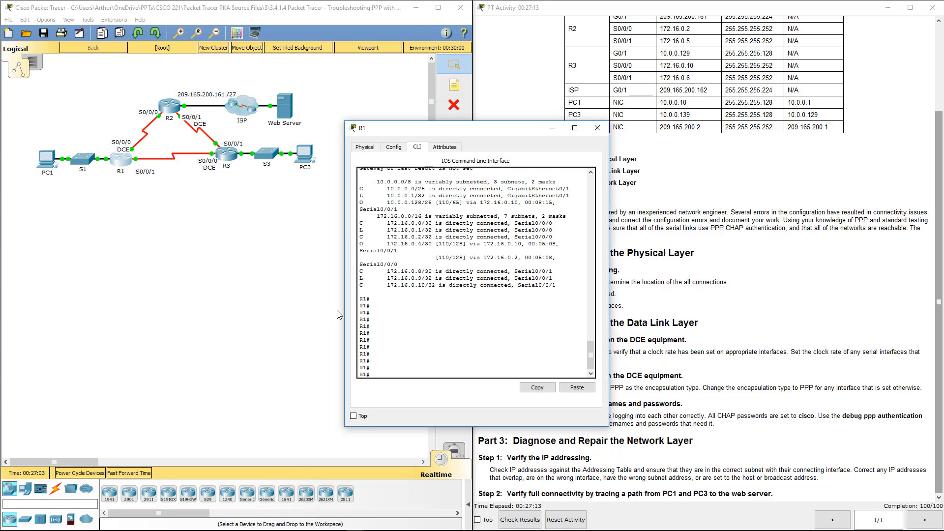
key("Return")
key("Return")
key("Return")
key("Return")
key("Return")
key("Return")
key("Return")
key("Return")
key("Return")
key("Return")
key("Return")
key("Return")
key("Return")
key("Return")
key("Return")
key("Return")
key("Return")
key("Return")
key("Return")
key("Up")
key("Return")
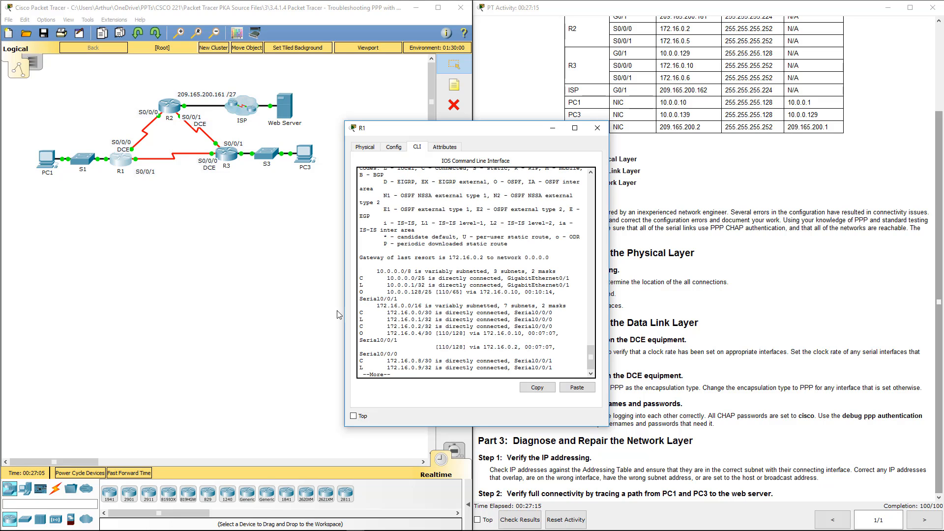
key("space")
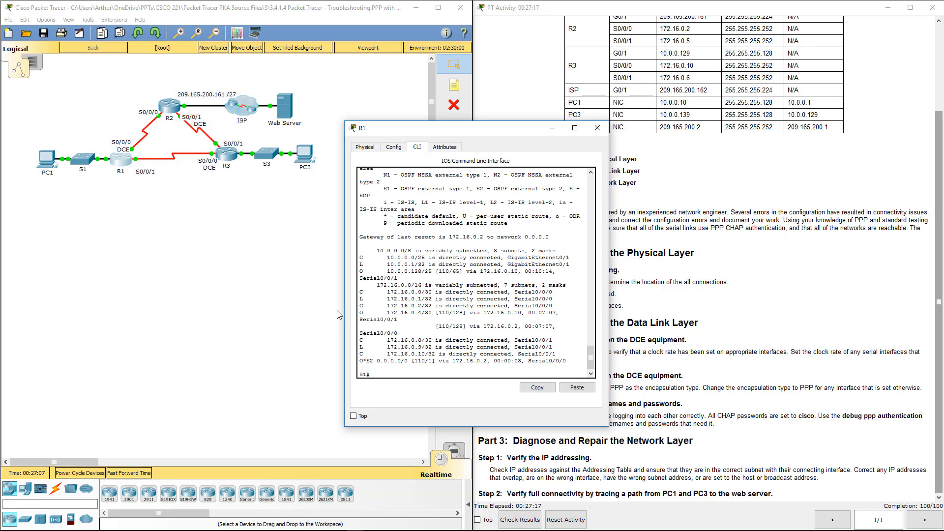
left_click_drag(359, 361, 573, 361)
left_click(597, 128)
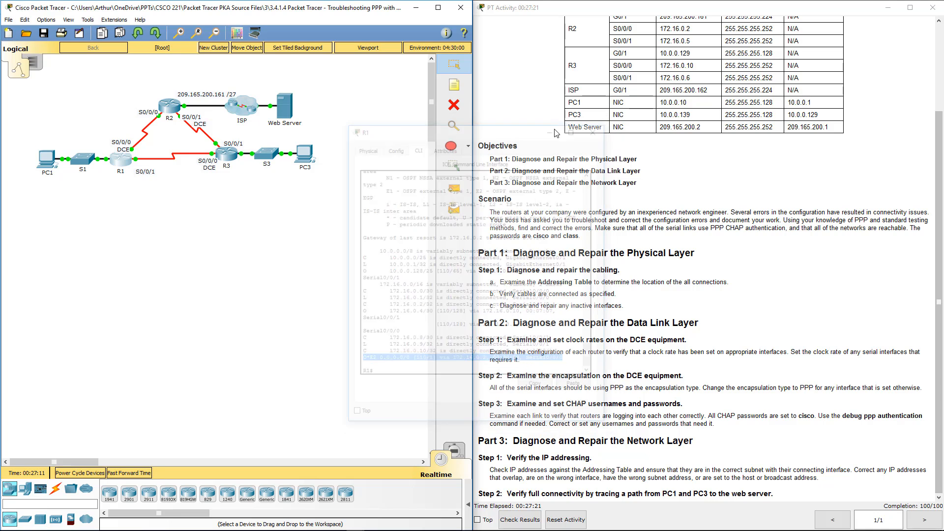
Run show ip route on R3 to confirm its default route via R2.
left_click(226, 154)
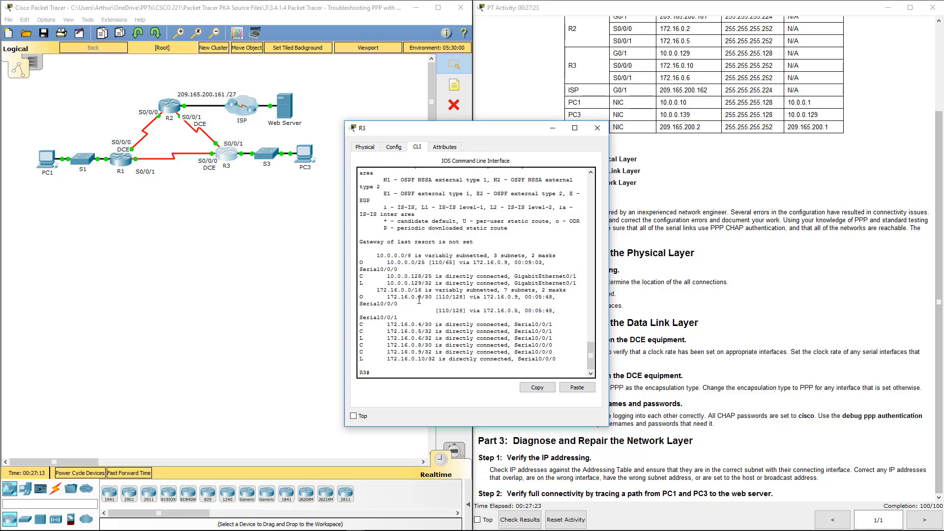
key("Return")
key("Return")
key("Return")
key("Return")
key("Return")
key("Return")
key("Return")
key("Return")
key("Return")
key("Return")
key("Return")
key("Return")
key("Return")
key("Return")
key("Return")
key("Up")
key("Return")
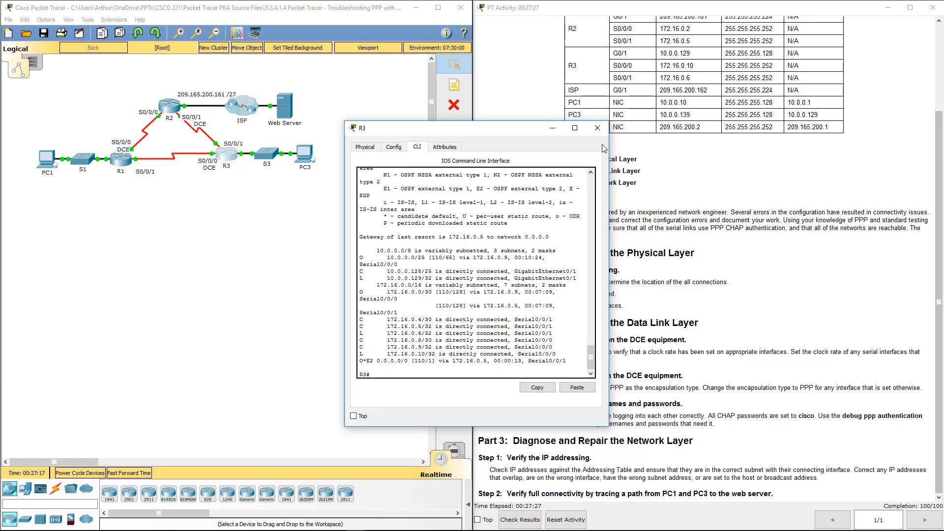
left_click(598, 128)
scroll(606, 335, "up", 2)
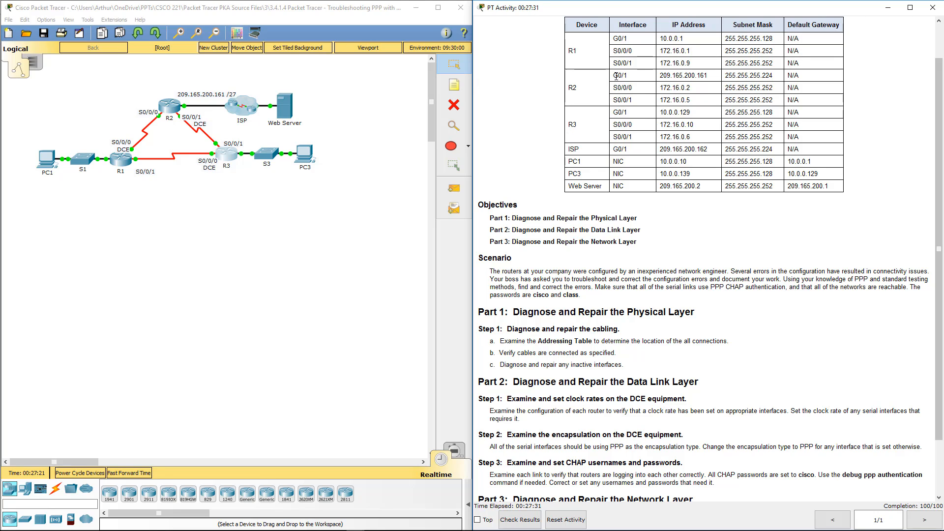
Ping the web server 209.165.200.2 from PC1's command prompt.
left_click_drag(630, 78, 615, 79)
left_click(47, 160)
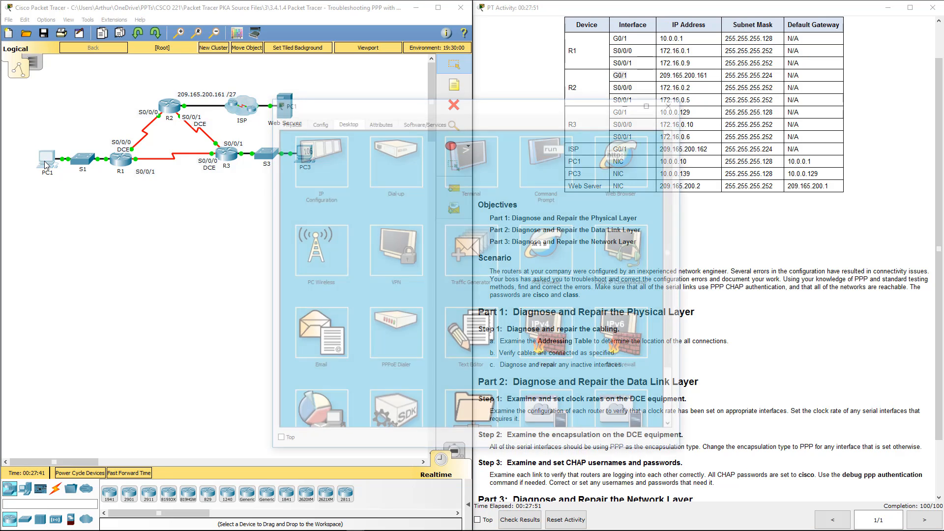
left_click(538, 164)
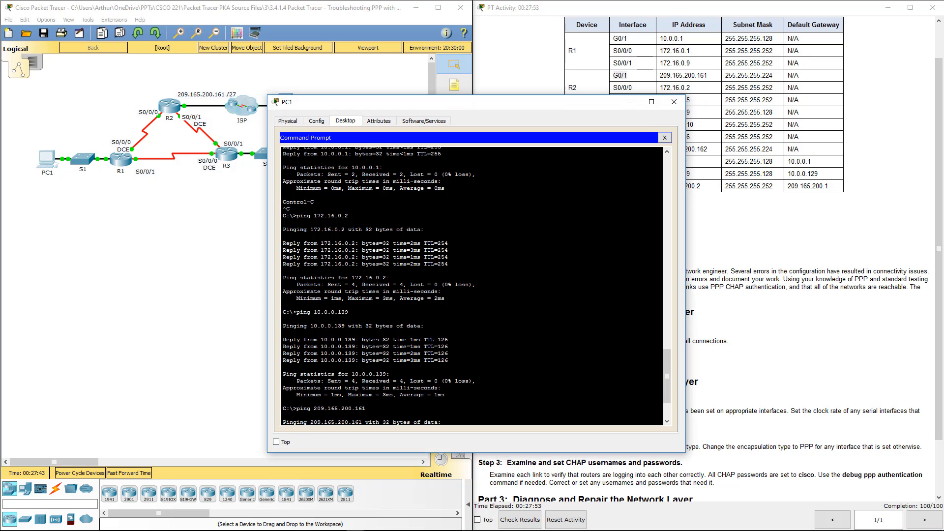
key("Up")
key("BackSpace")
key("BackSpace")
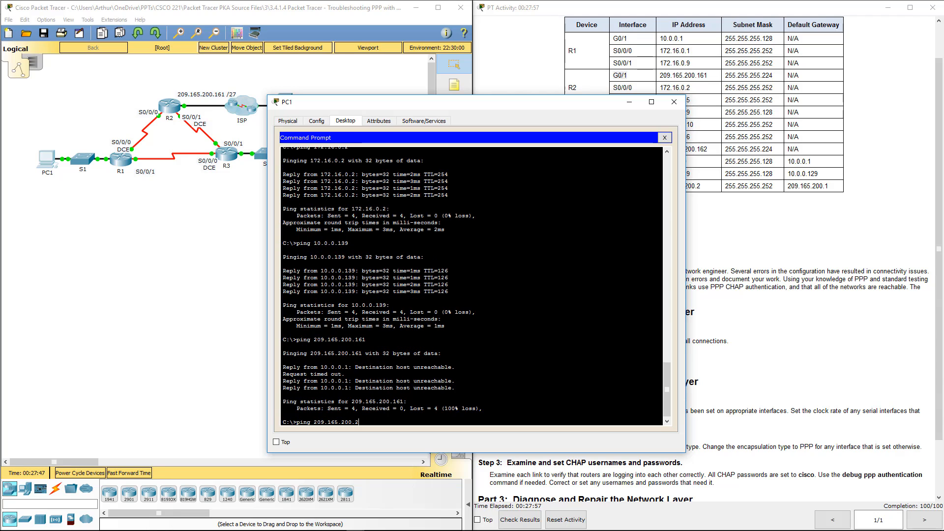
type("2")
key("Return")
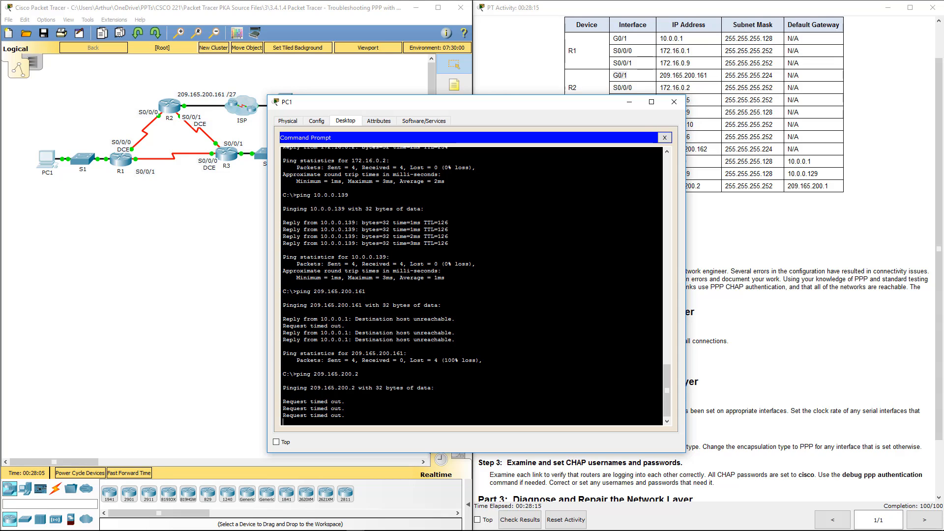
Ping 209.165.200.161 and the ISP at 209.165.200.162 from PC1, both replying.
key("Up")
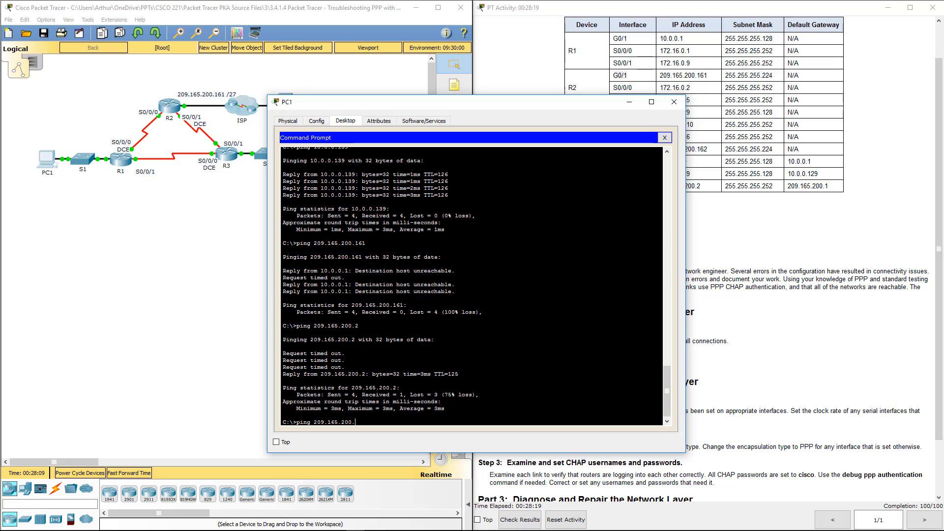
type("16")
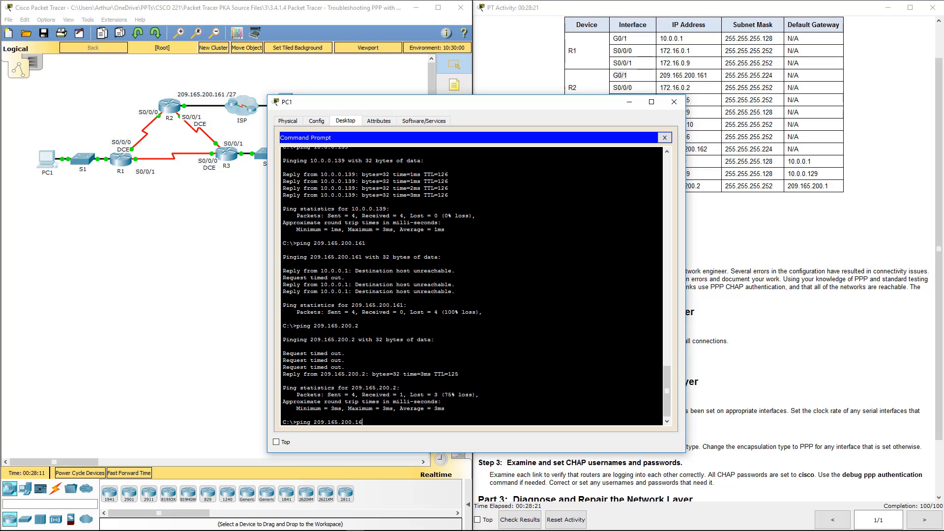
type("1")
key("Return")
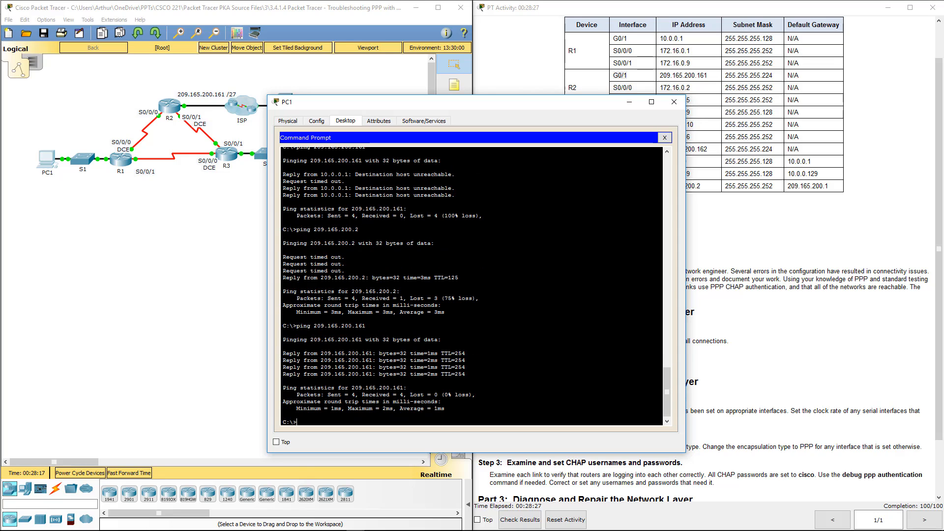
type("ping 209.165.200.16")
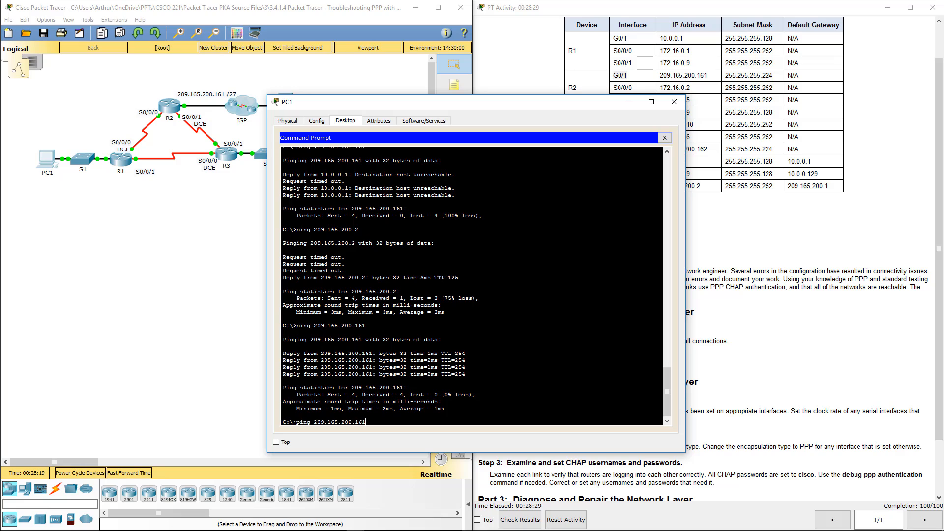
type("2")
key("Return")
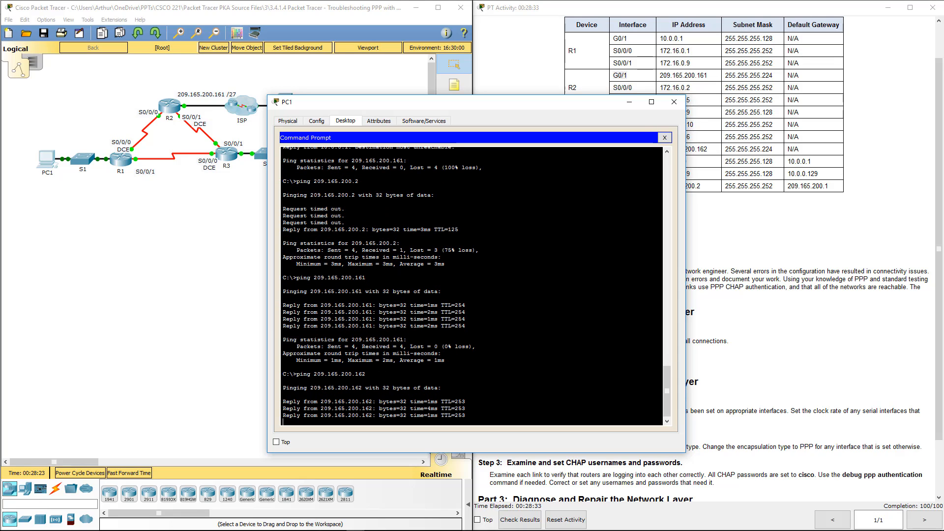
Ping 209.165.200.2 again, confirm full replies versus earlier timeouts, and close PC1.
left_click_drag(458, 110, 274, 159)
key("Up")
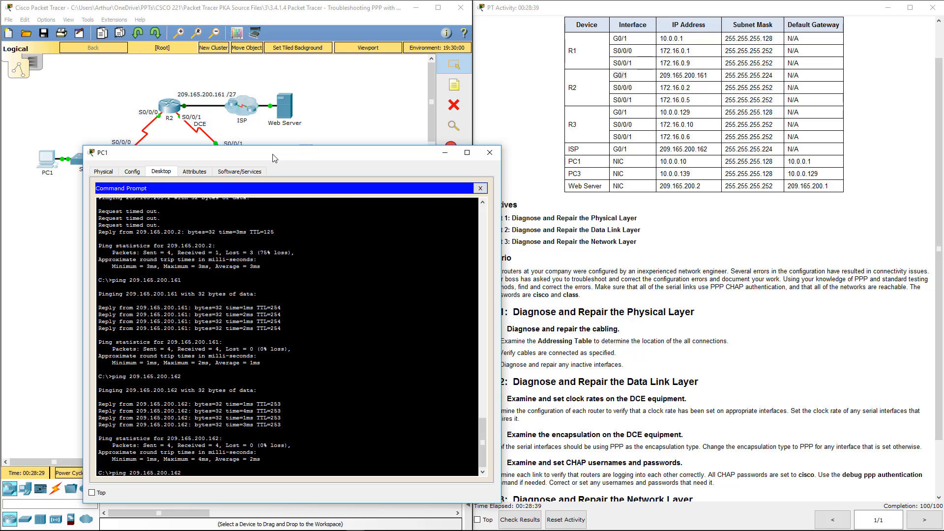
key("Up")
key("Up")
key("Return")
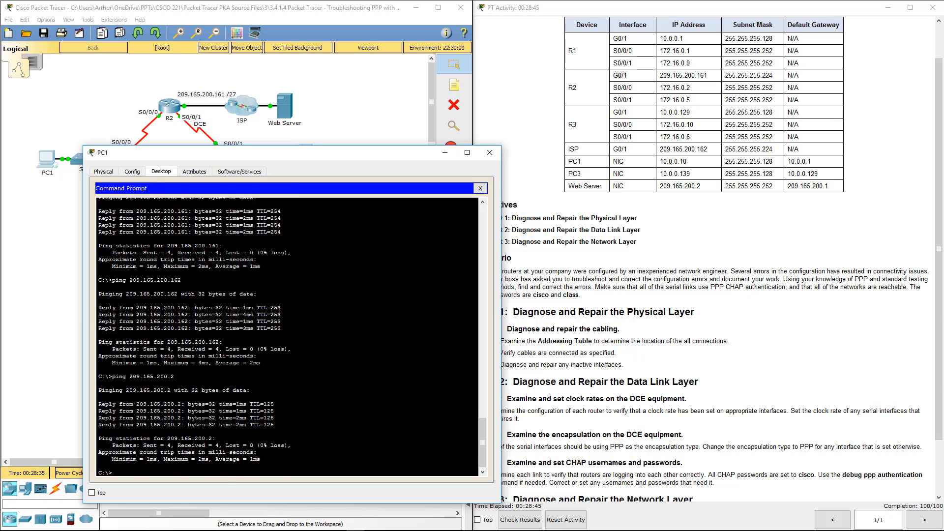
scroll(288, 337, "up", 6)
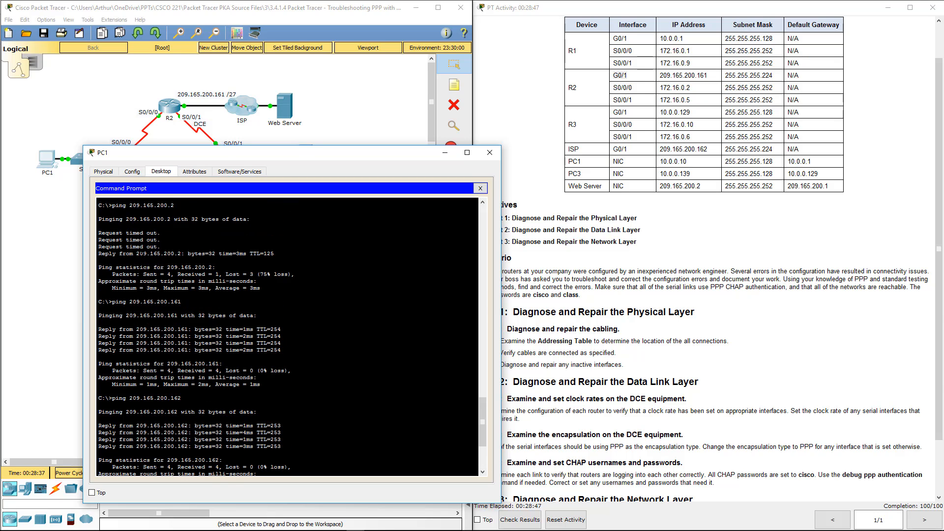
left_click_drag(126, 234, 276, 254)
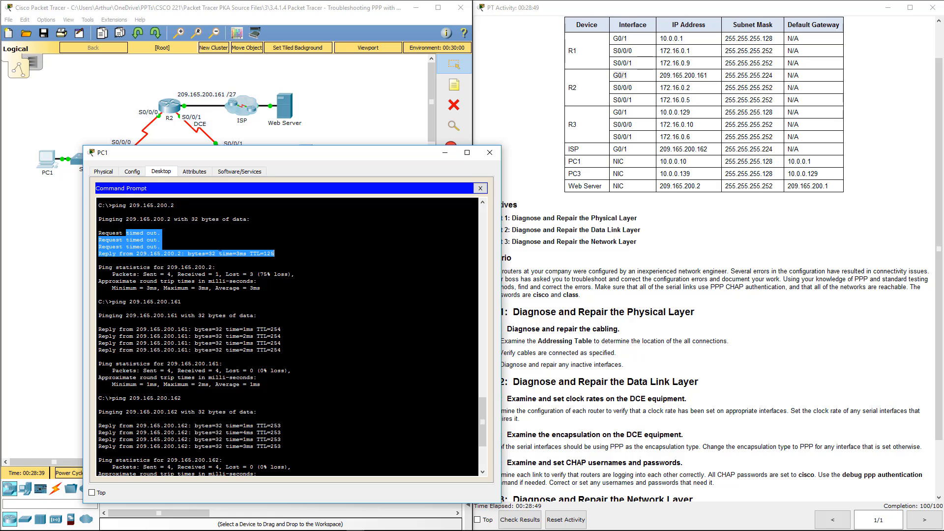
left_click(275, 254)
left_click_drag(146, 253, 274, 254)
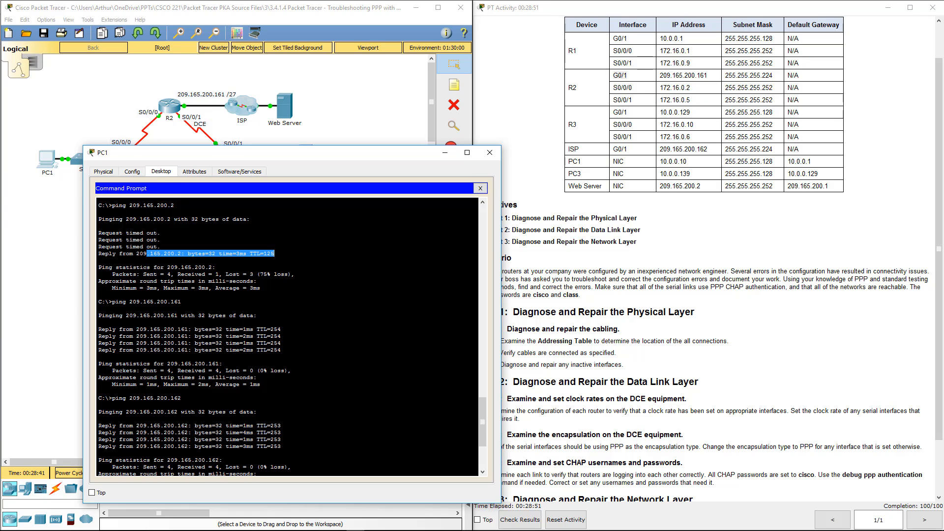
left_click(490, 153)
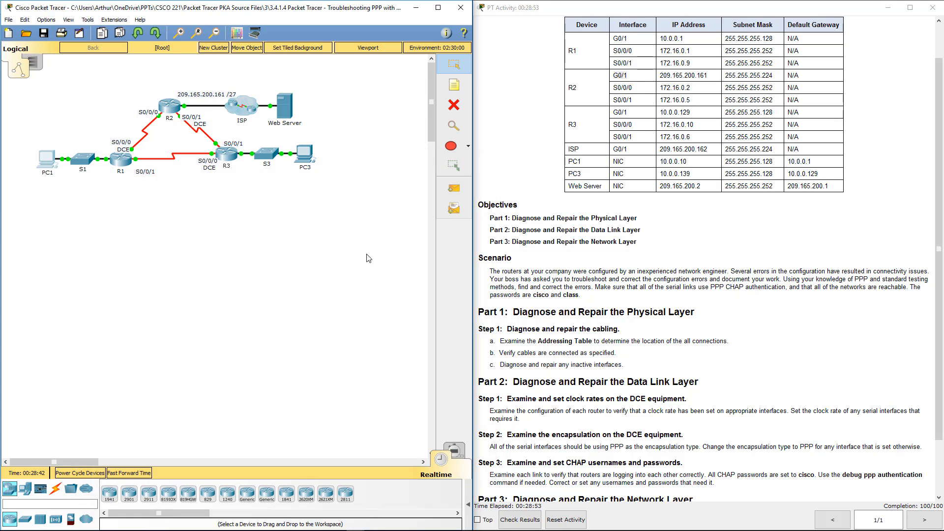
Re-ping 209.165.200.2 from PC3 successfully, then view the 100/100 assessment item results.
left_click(314, 161)
left_click(613, 164)
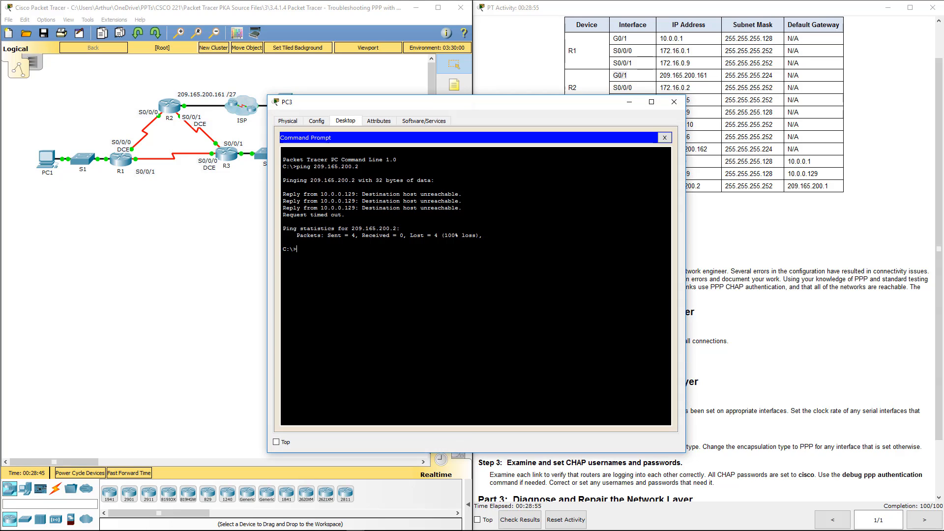
key("Up")
key("Return")
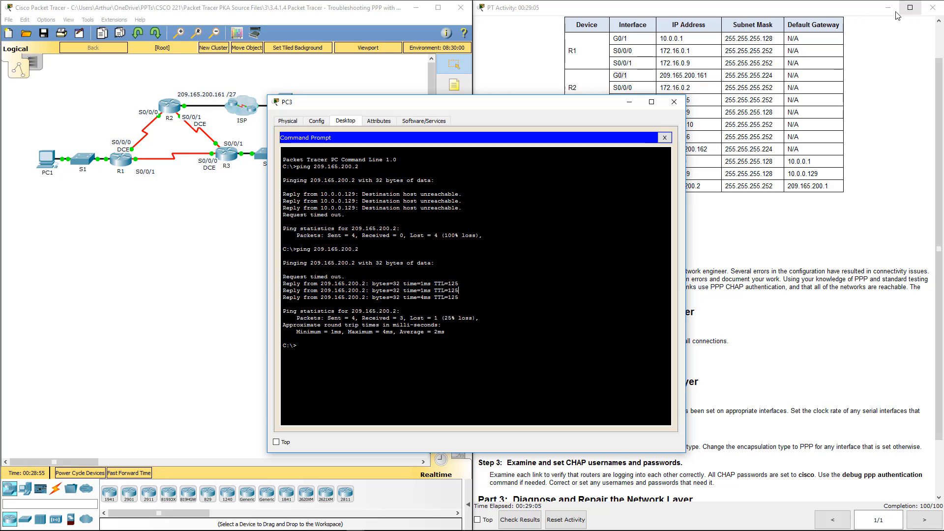
left_click(673, 102)
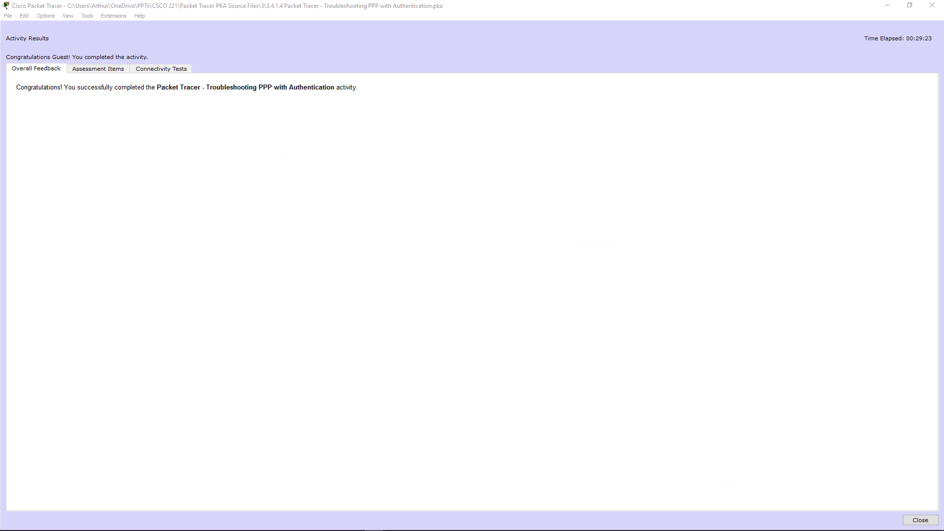
left_click(90, 73)
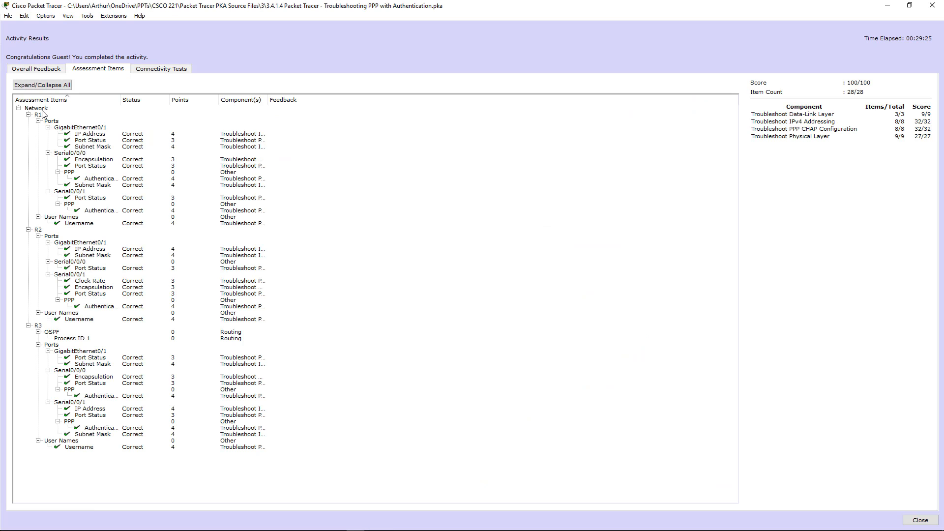